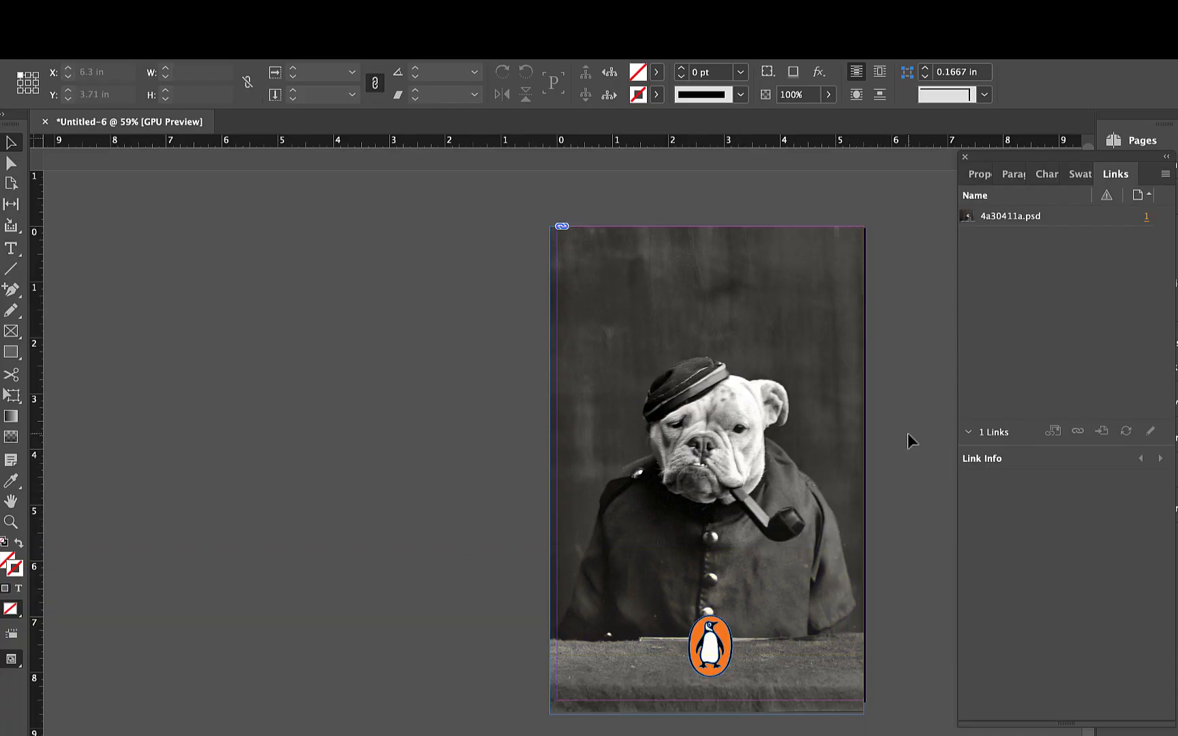
- Set all four page margins to 0.4375 in and check the cover in preview mode
scroll(802, 495, up, 4)
scroll(802, 495, down, 3)
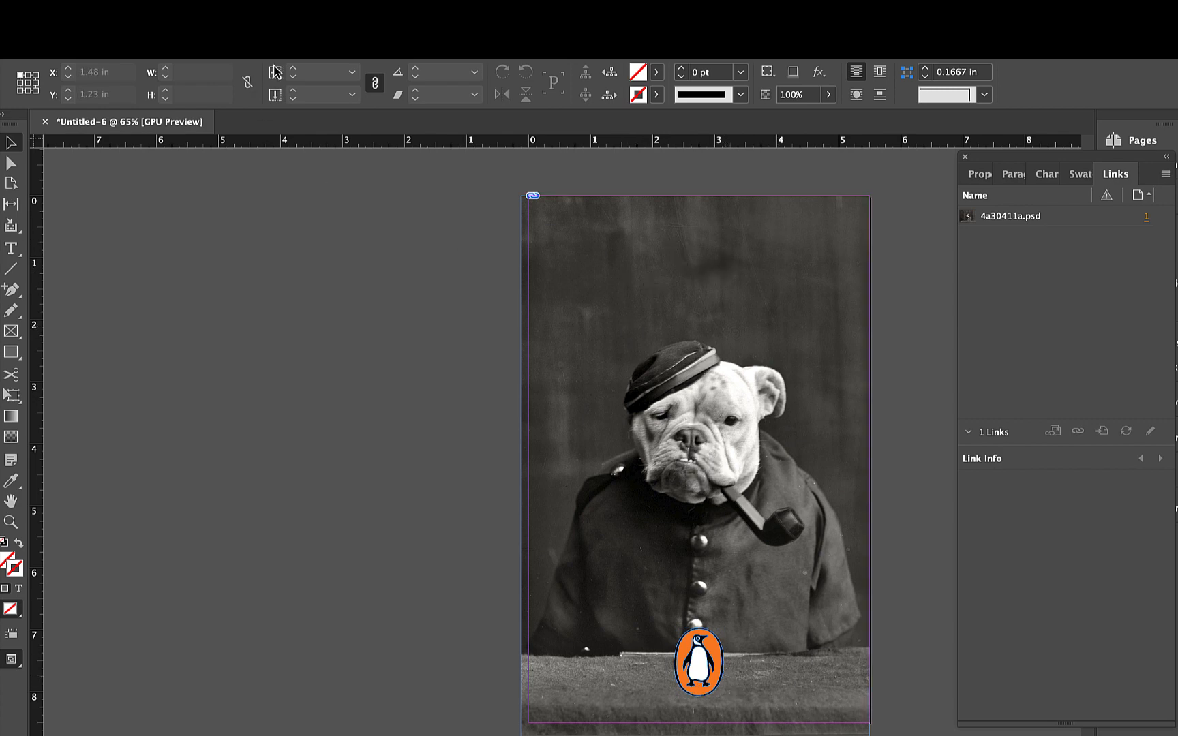
click(197, 8)
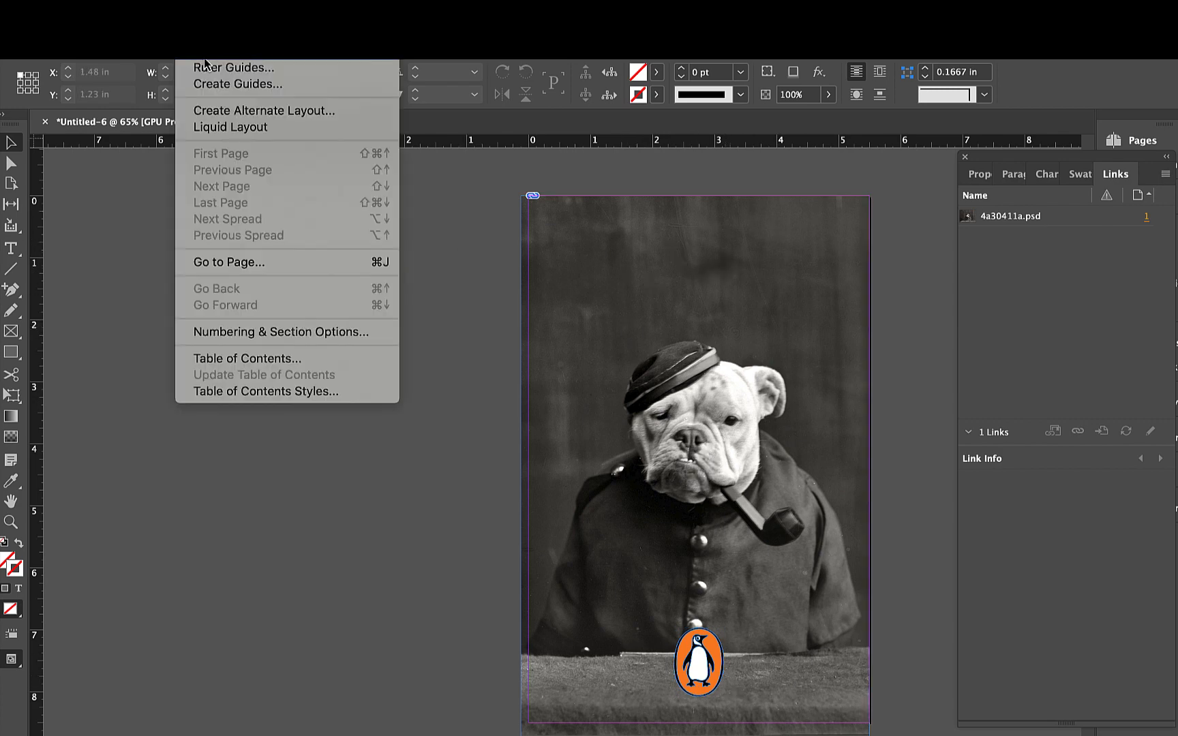
click(225, 50)
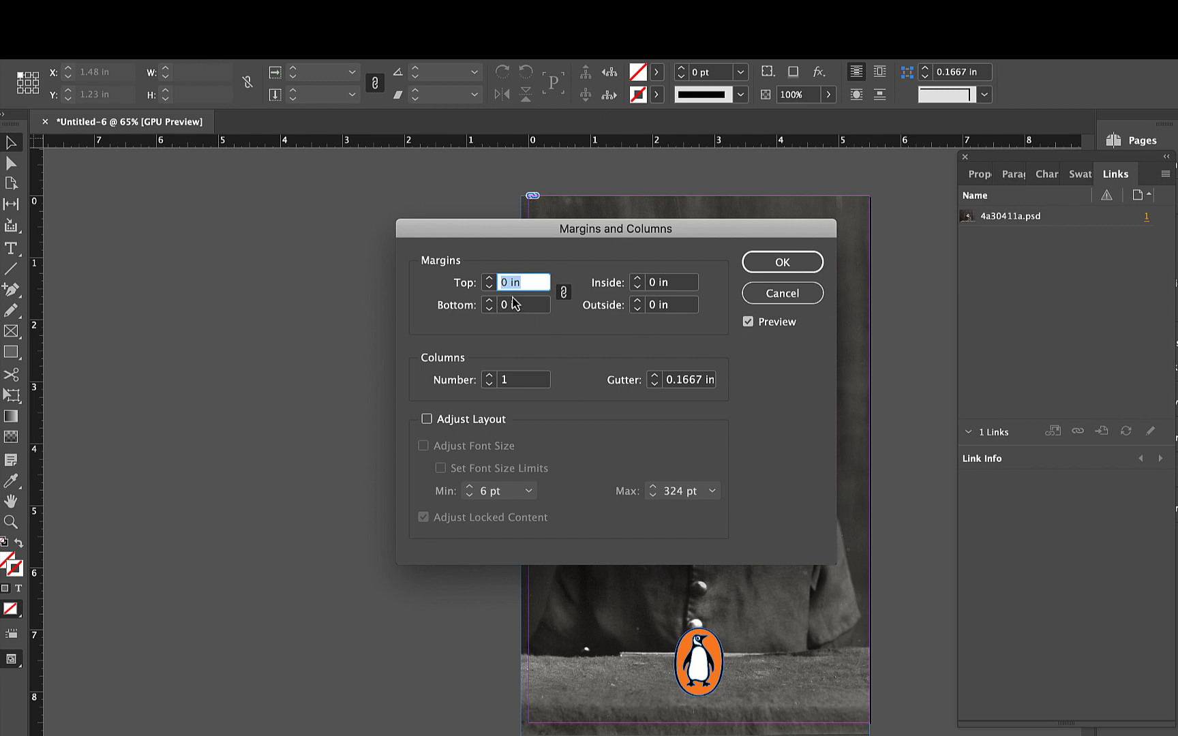
click(488, 282)
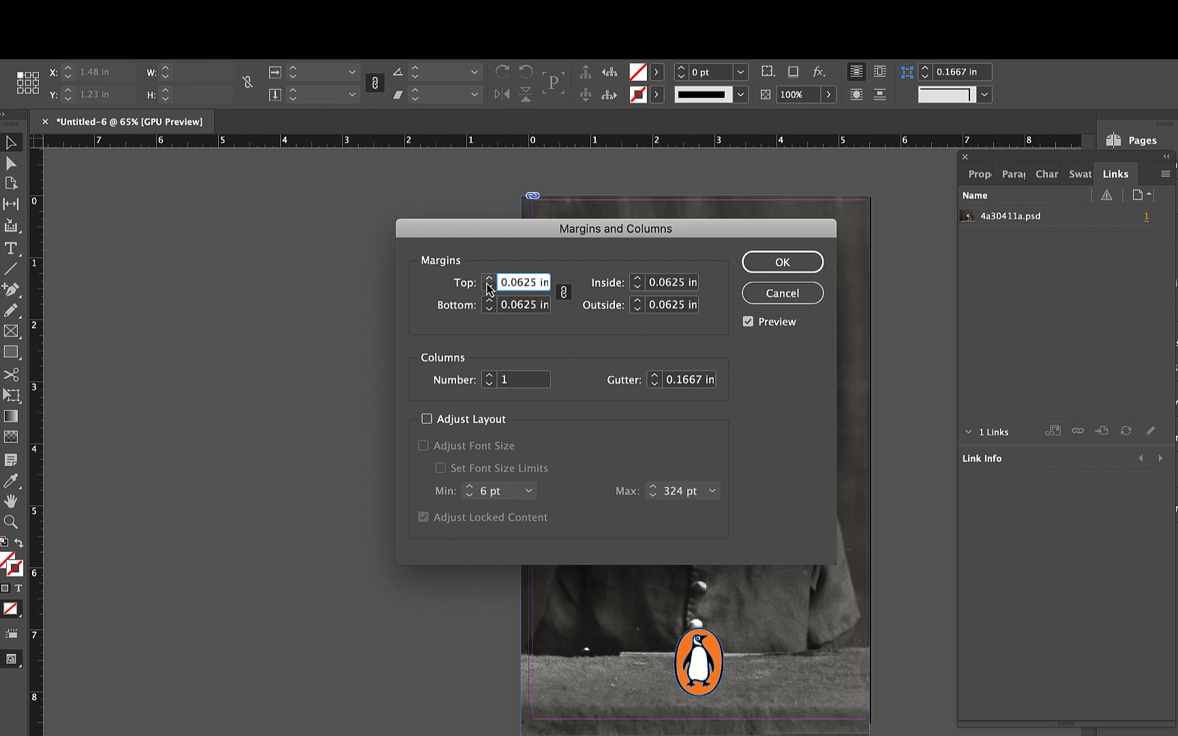
click(488, 282)
click(489, 283)
click(488, 282)
click(488, 282)
click(488, 282)
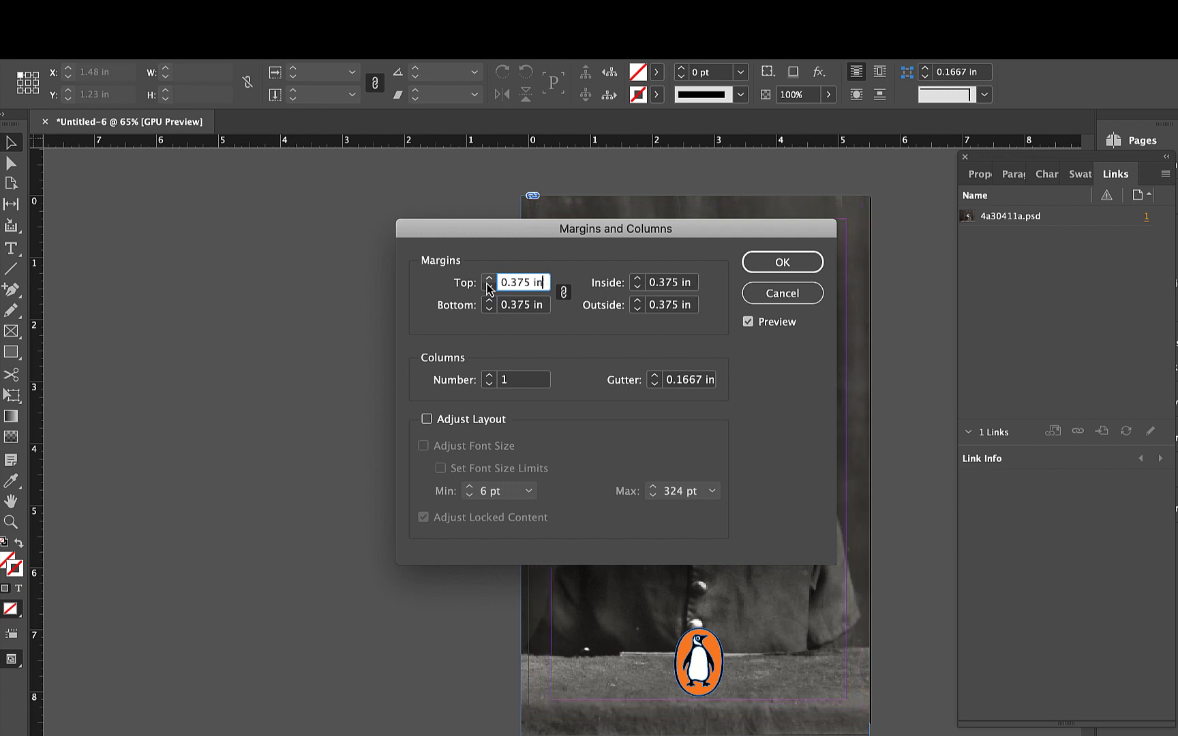
click(488, 283)
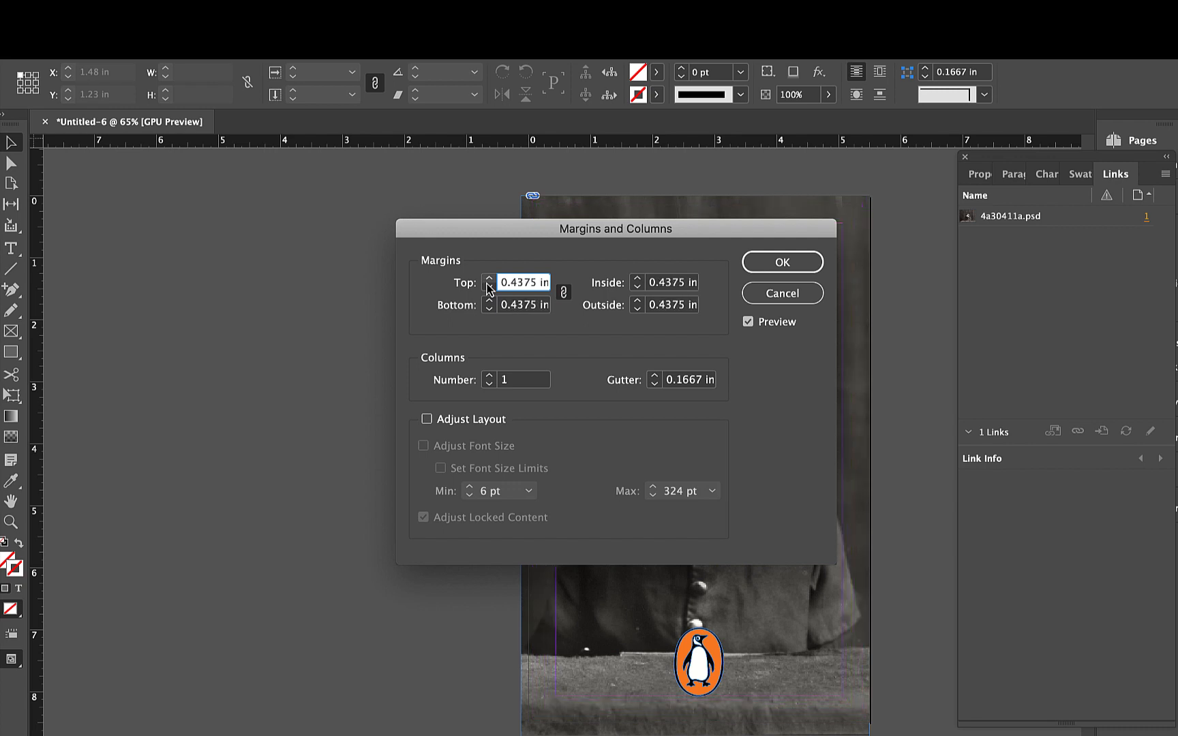
click(803, 260)
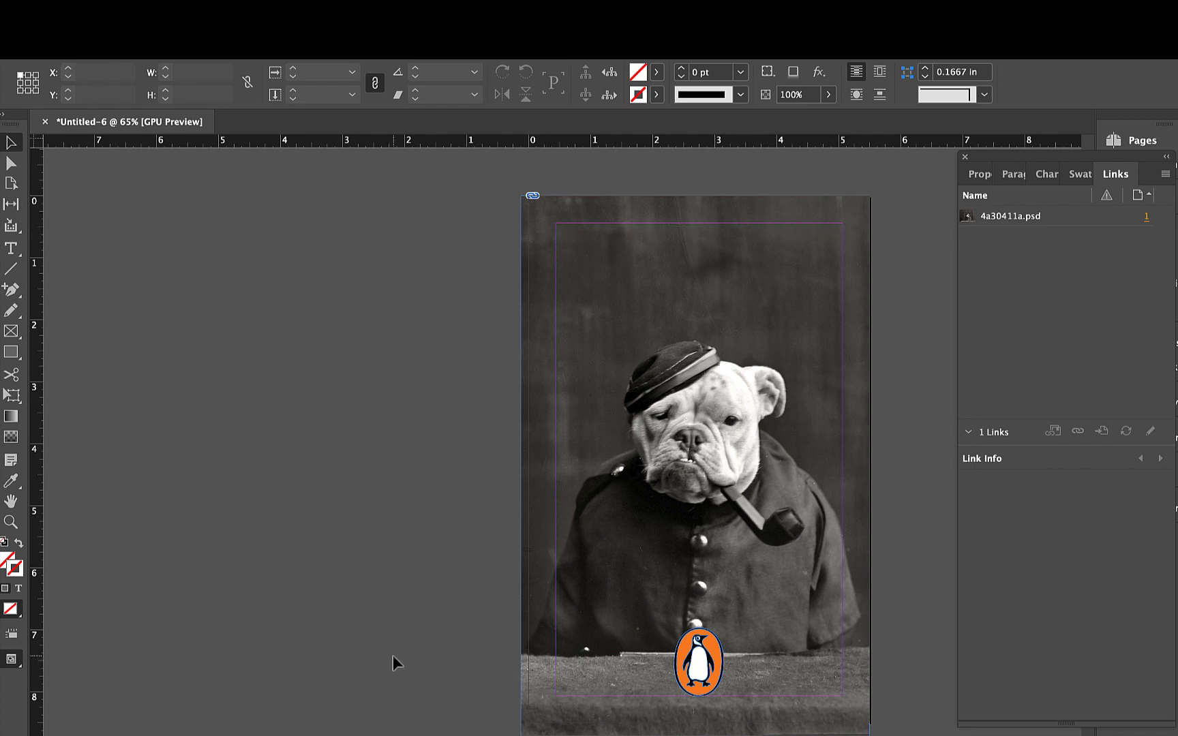
key(w)
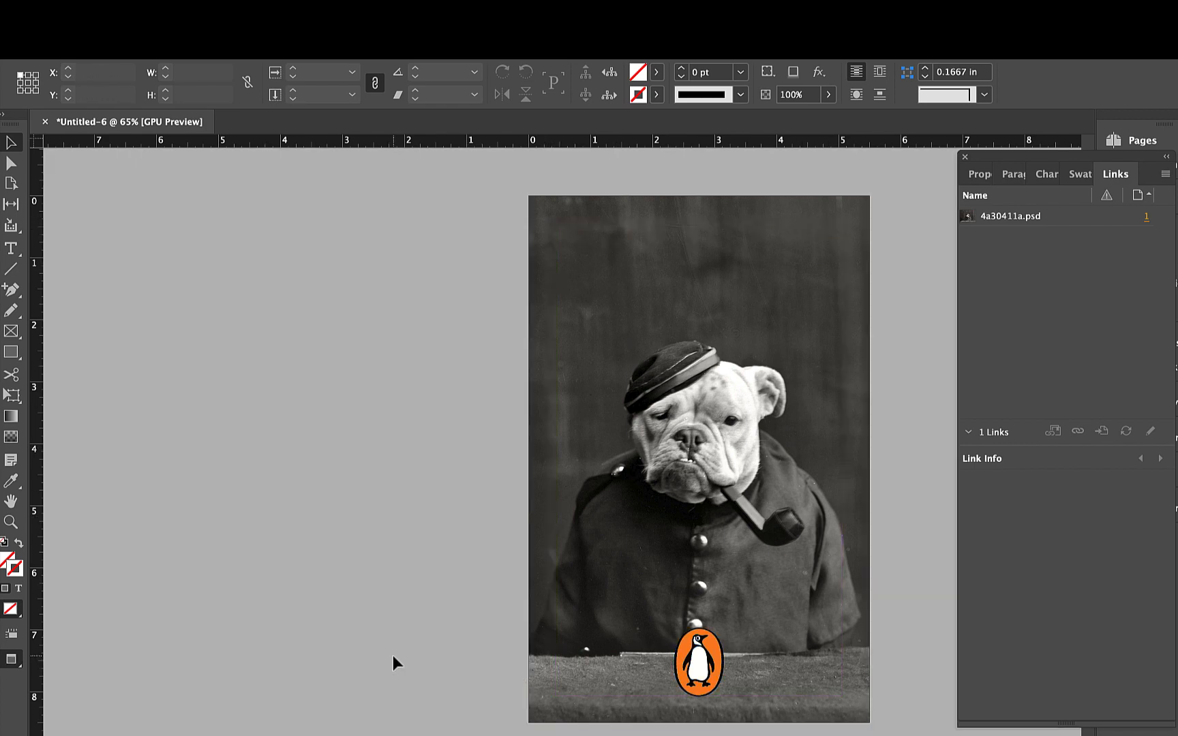
key(w)
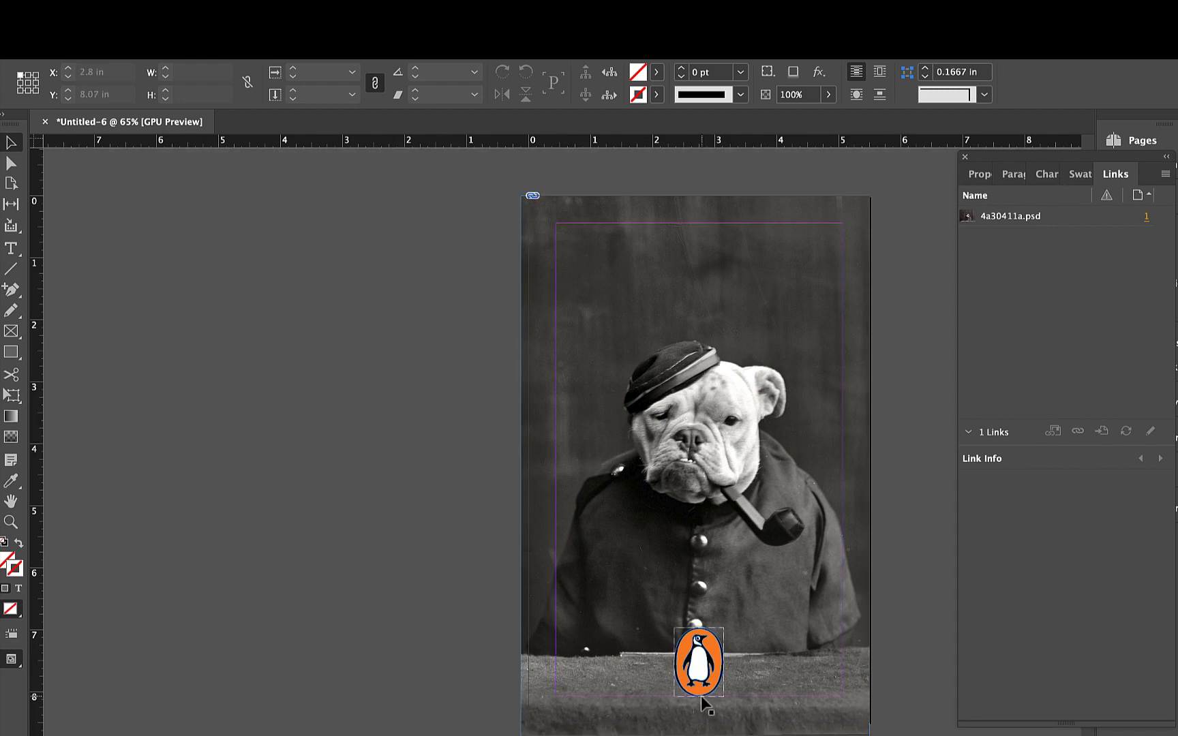
- Create a text frame spanning the margin width above the dog's head and enter the title "Dogs of War"
click(12, 249)
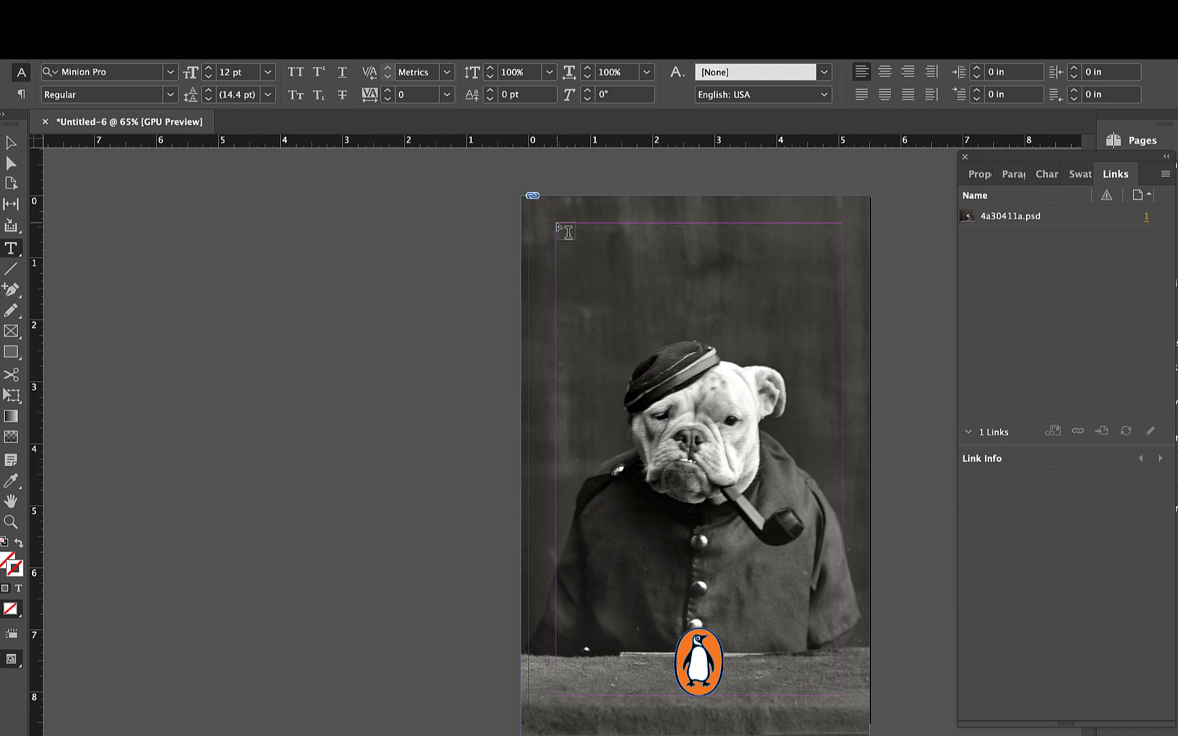
drag(557, 225, 841, 352)
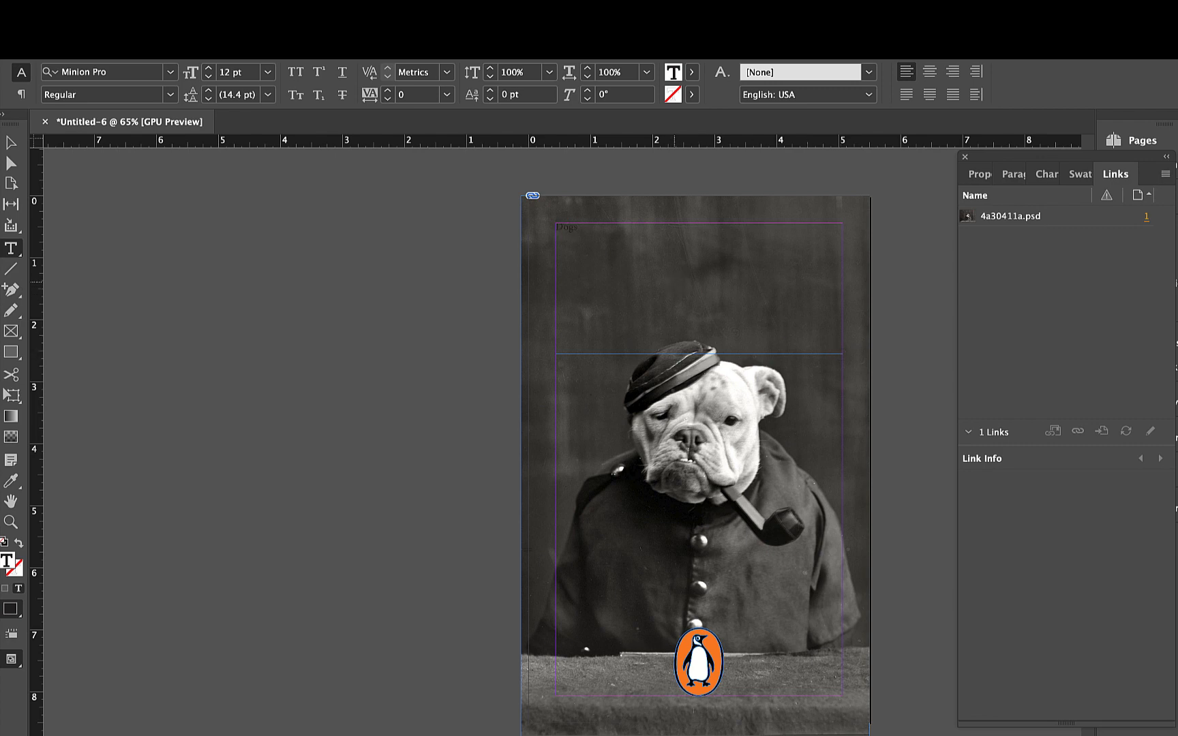
text(Dogs of Wrr)
- Enlarge the whole "Dogs of War" title to 66 pt
key(super+a)
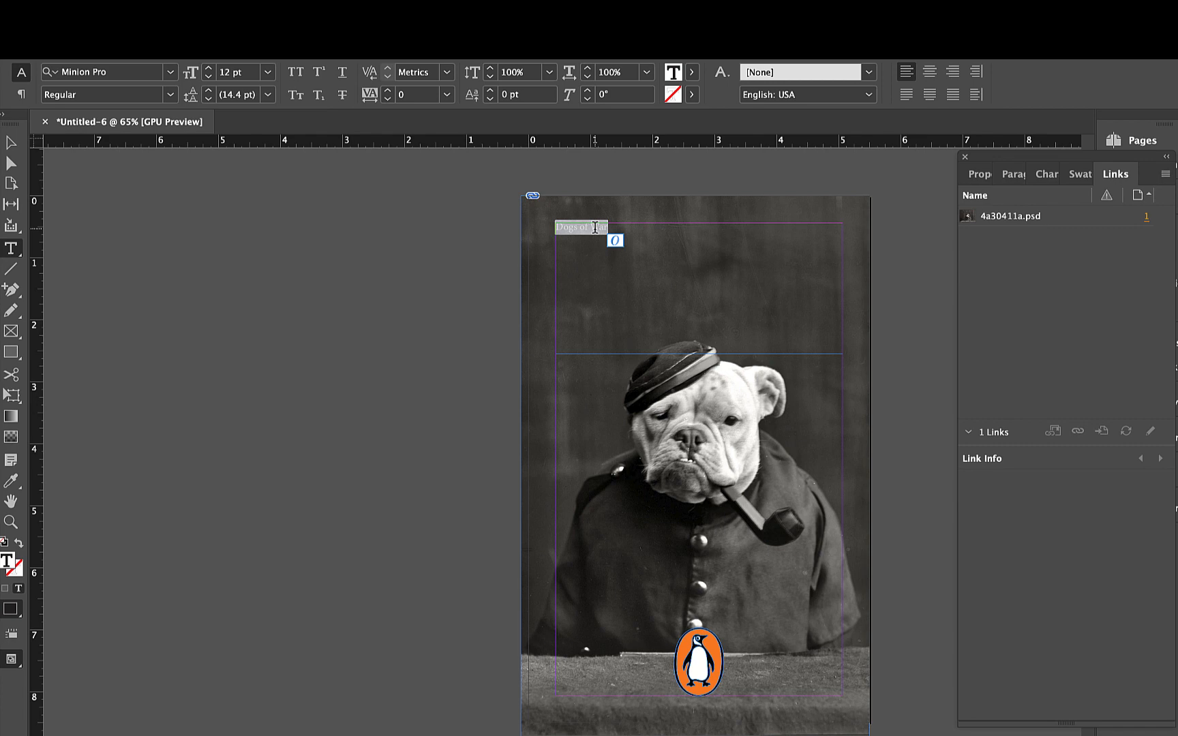
key(super+shift+period)
key(super+shift+period)
key(super+shift+period)
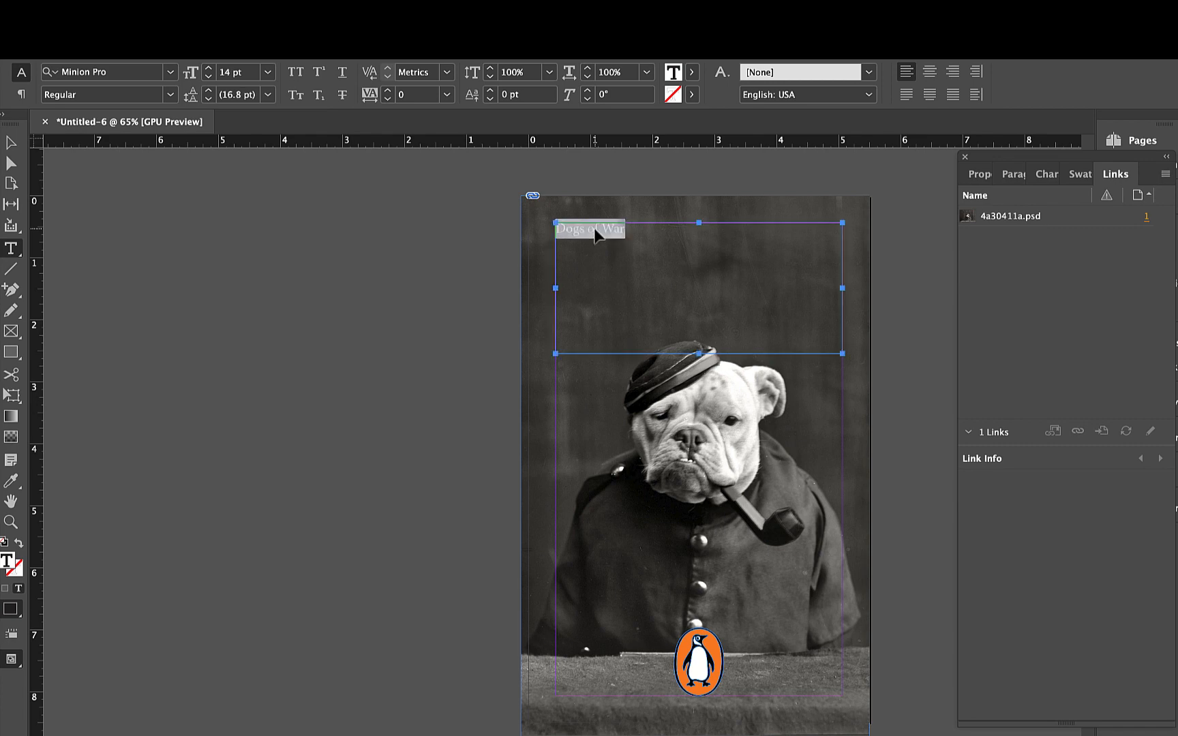
key(super+shift+period)
key(super+shift+period)
key(super+shift+period)
key(super+shift+period)
key(super+shift+period)
key(super+shift+period)
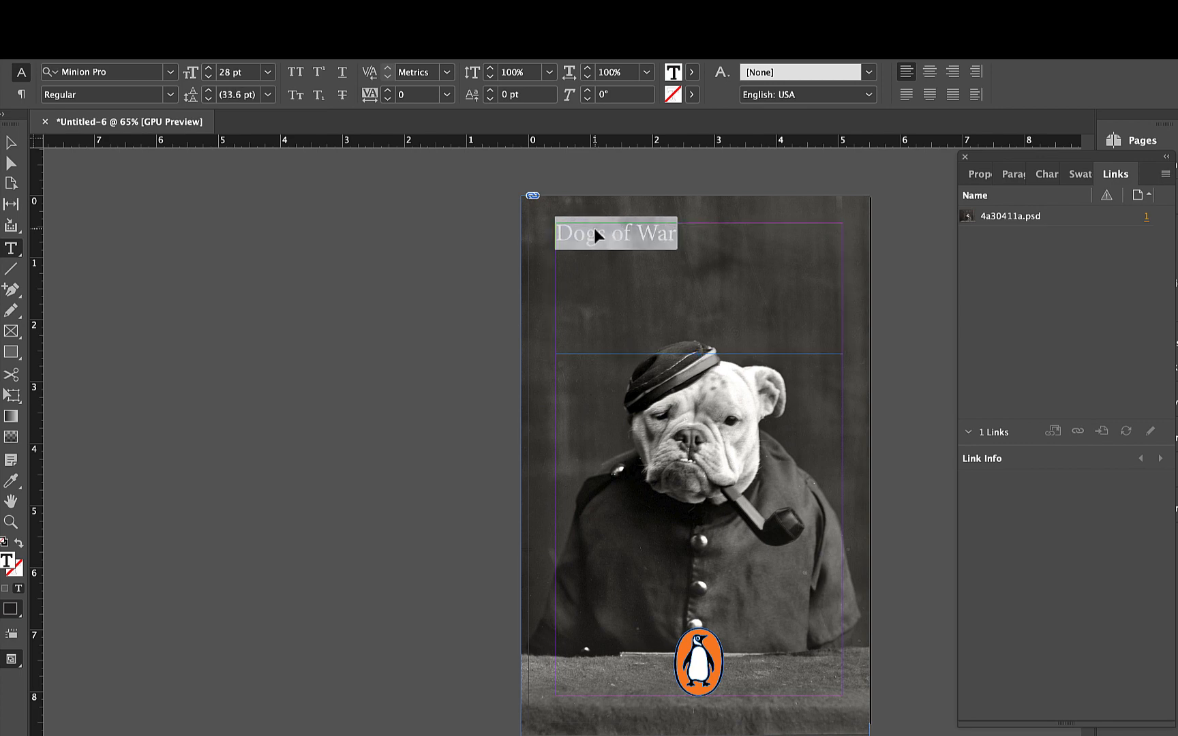
key(super+shift+period)
key(super+shift+period)
key(super+shift+period)
key(super+shift+period)
key(super+shift+period)
key(super+shift+period)
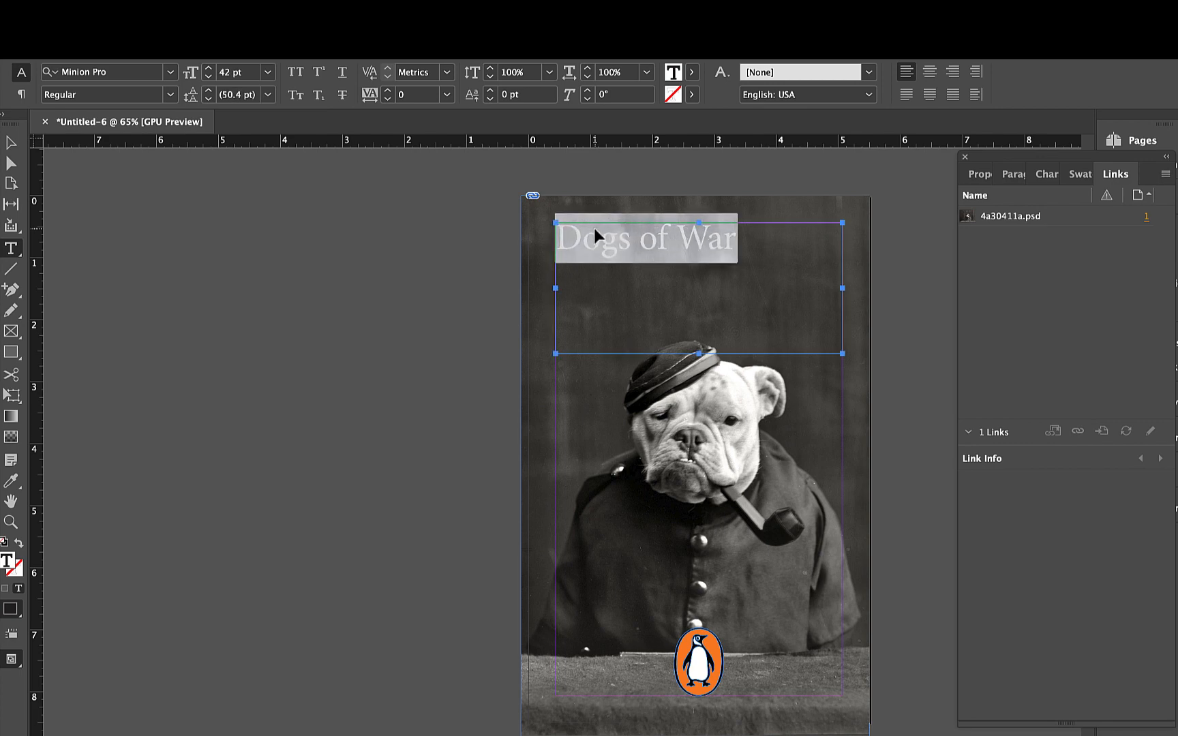
key(super+shift+period)
key(super+shift+period)
key(super+shift+period)
key(super+shift+period)
key(super+shift+period)
key(super+shift+period)
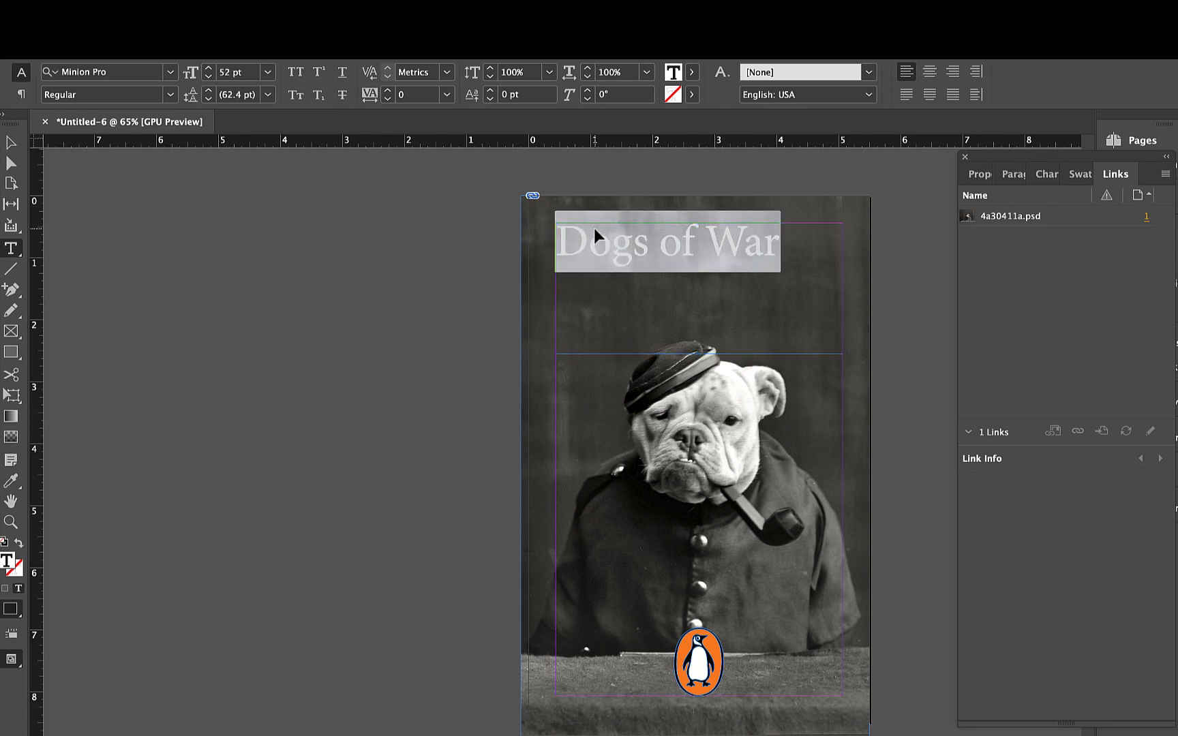
key(super+shift+period)
key(super+shift+period)
key(super+shift+period)
key(super+shift+period)
key(super+shift+period)
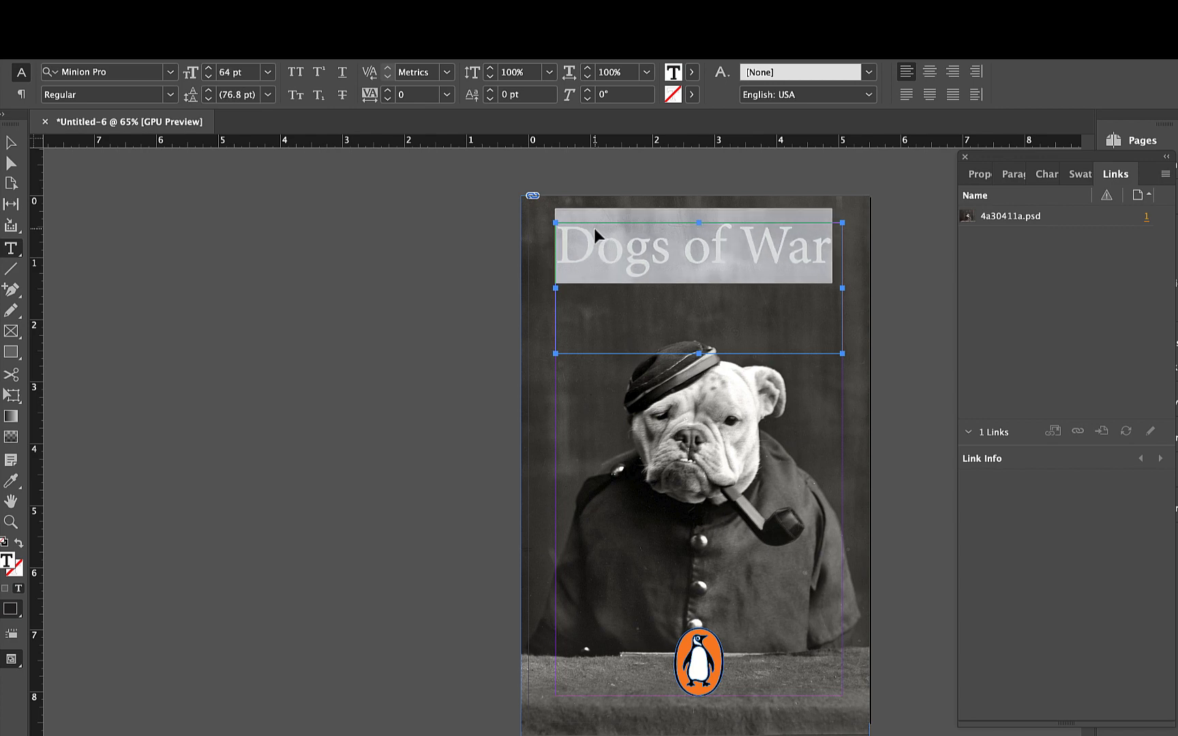
key(super+shift+period)
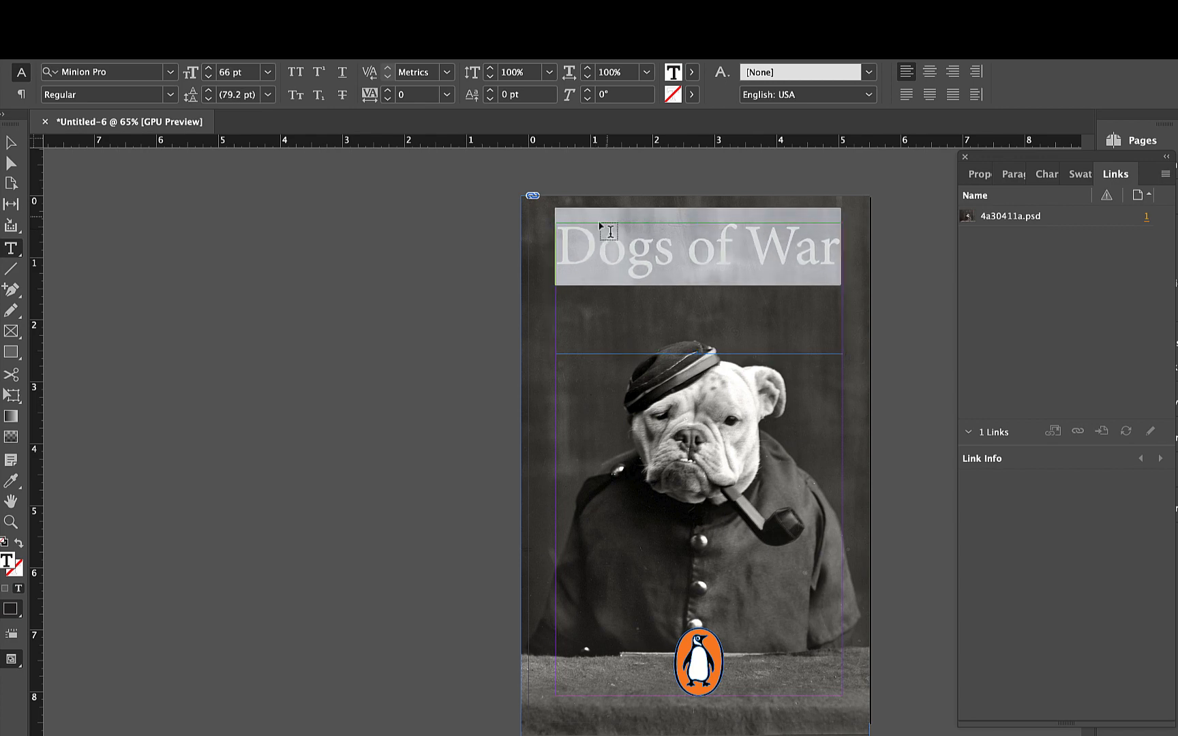
- Break the title into two lines before "of War" and centre-align both lines
click(975, 176)
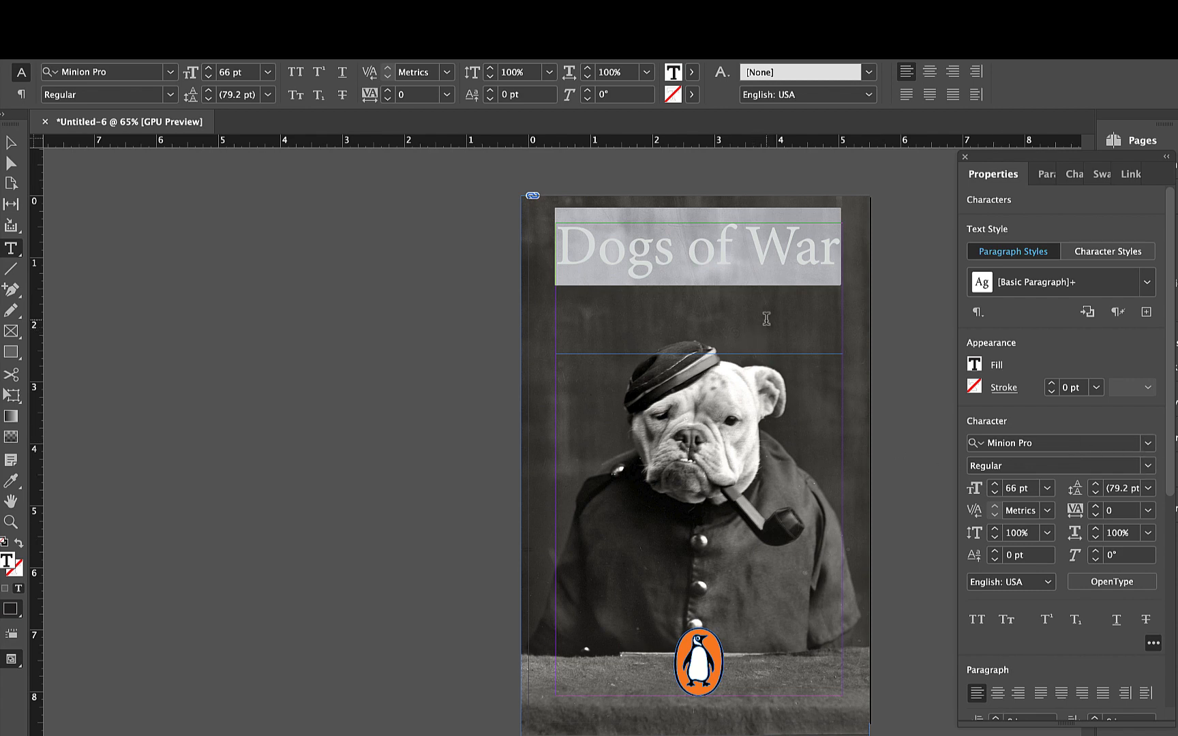
click(691, 251)
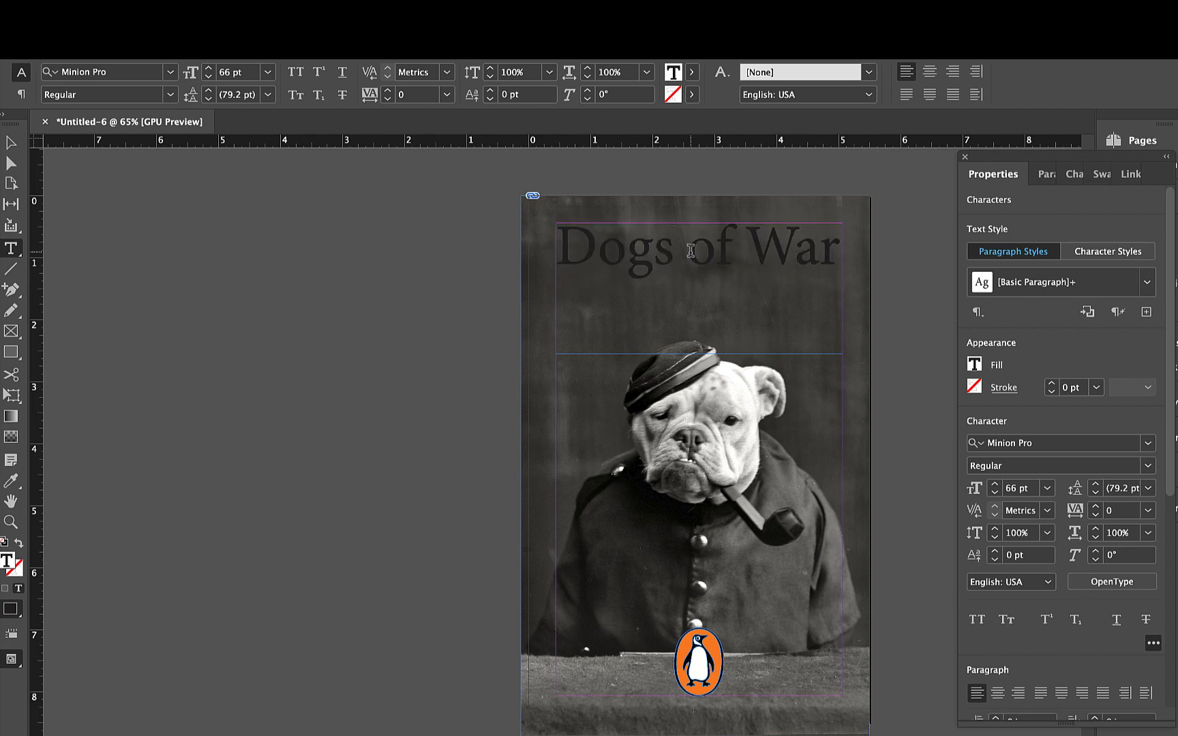
key(Return)
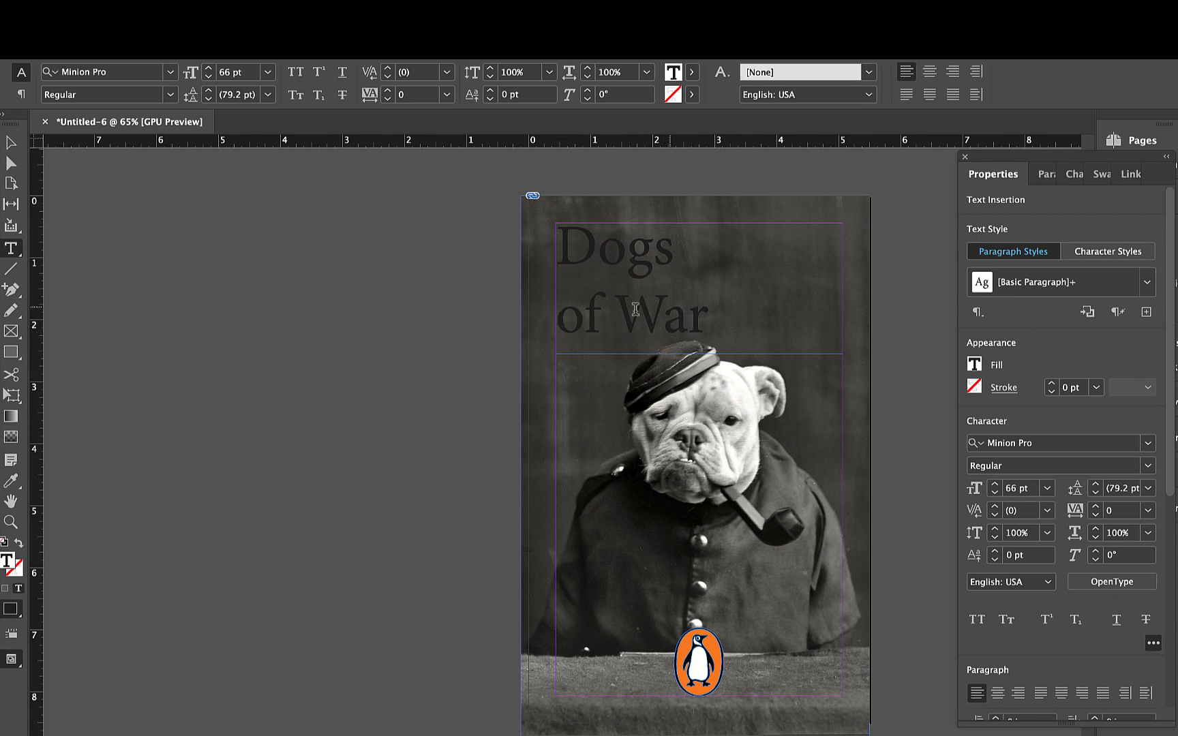
drag(713, 310, 551, 231)
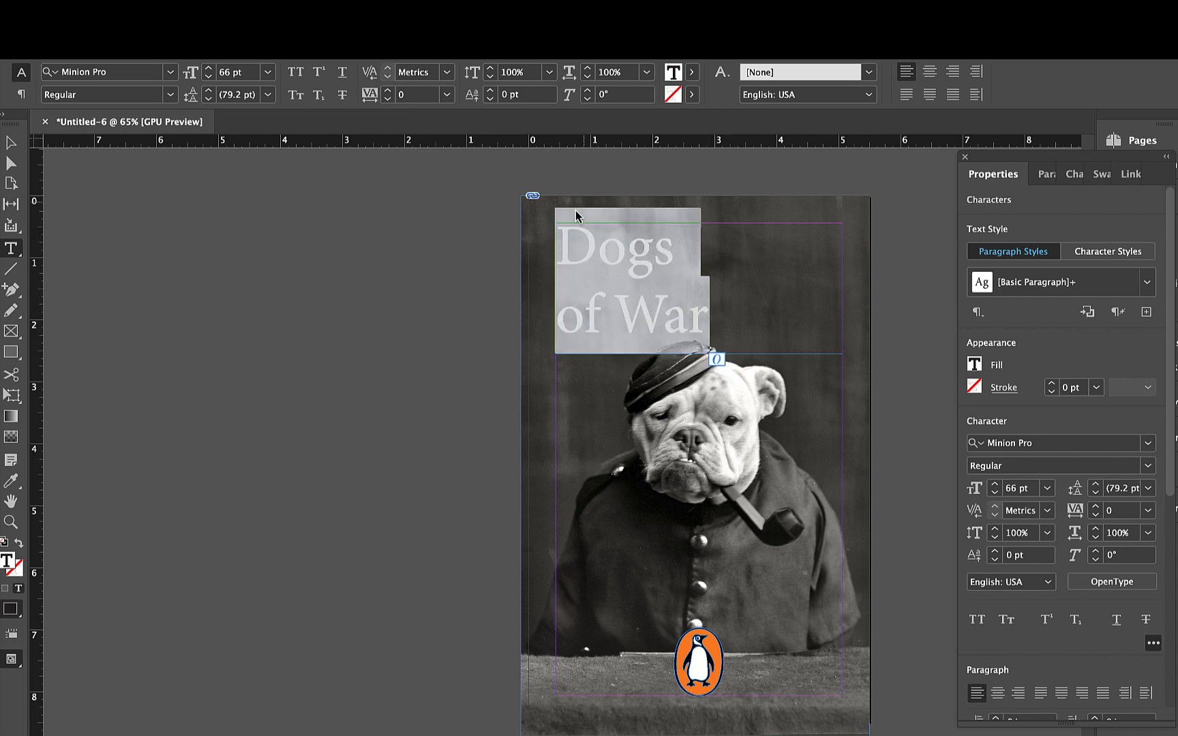
click(997, 694)
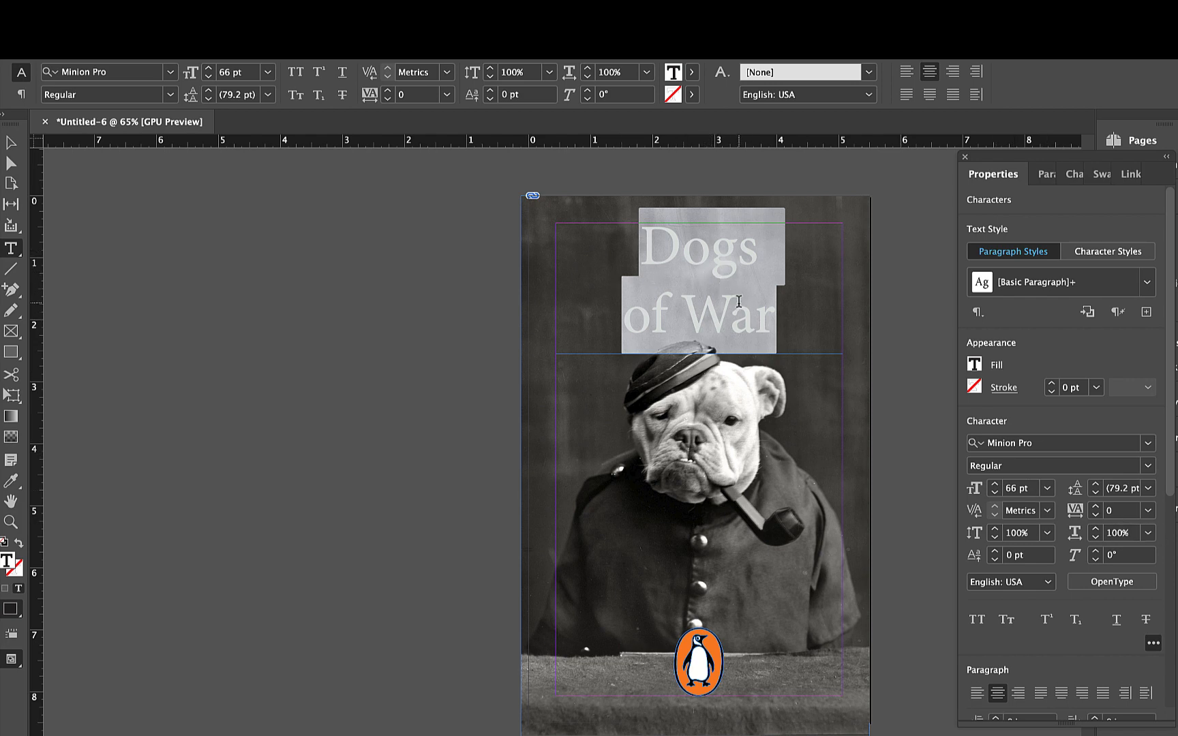
- Tighten the leading of the two-line title to 64 pt
click(1095, 495)
click(1095, 495)
click(1095, 495)
click(1095, 495)
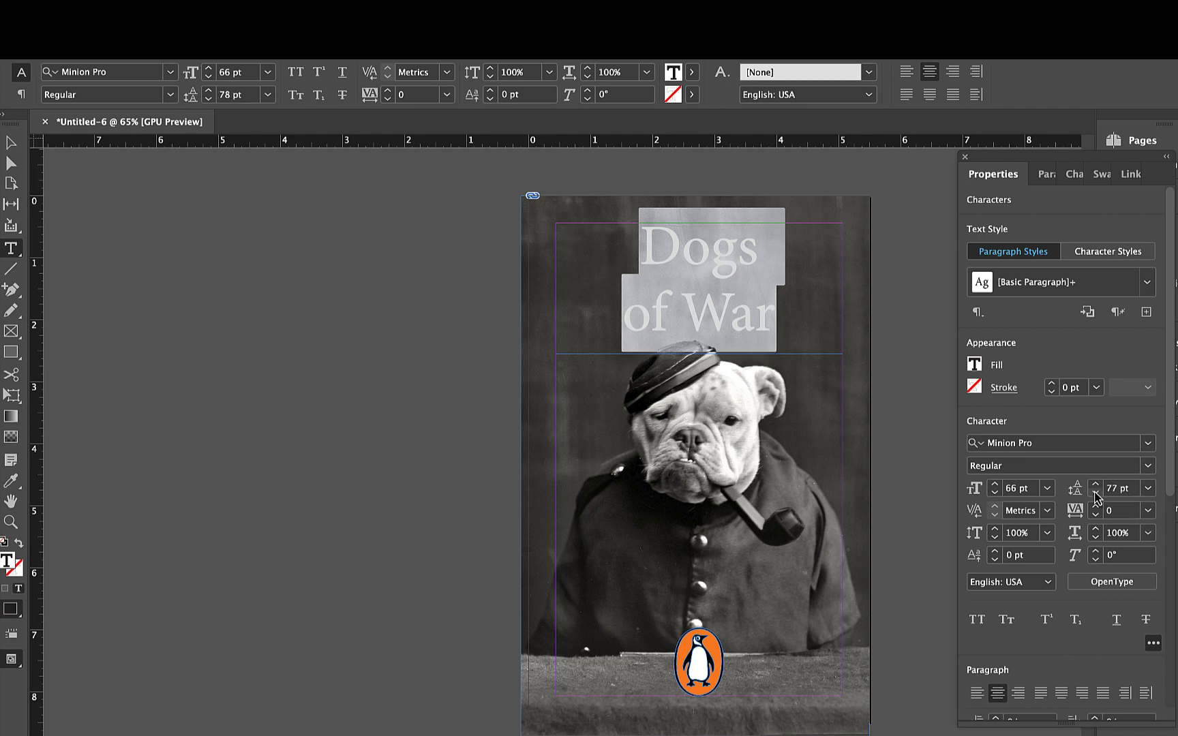
click(1095, 495)
click(1095, 495)
click(1095, 495)
click(1095, 495)
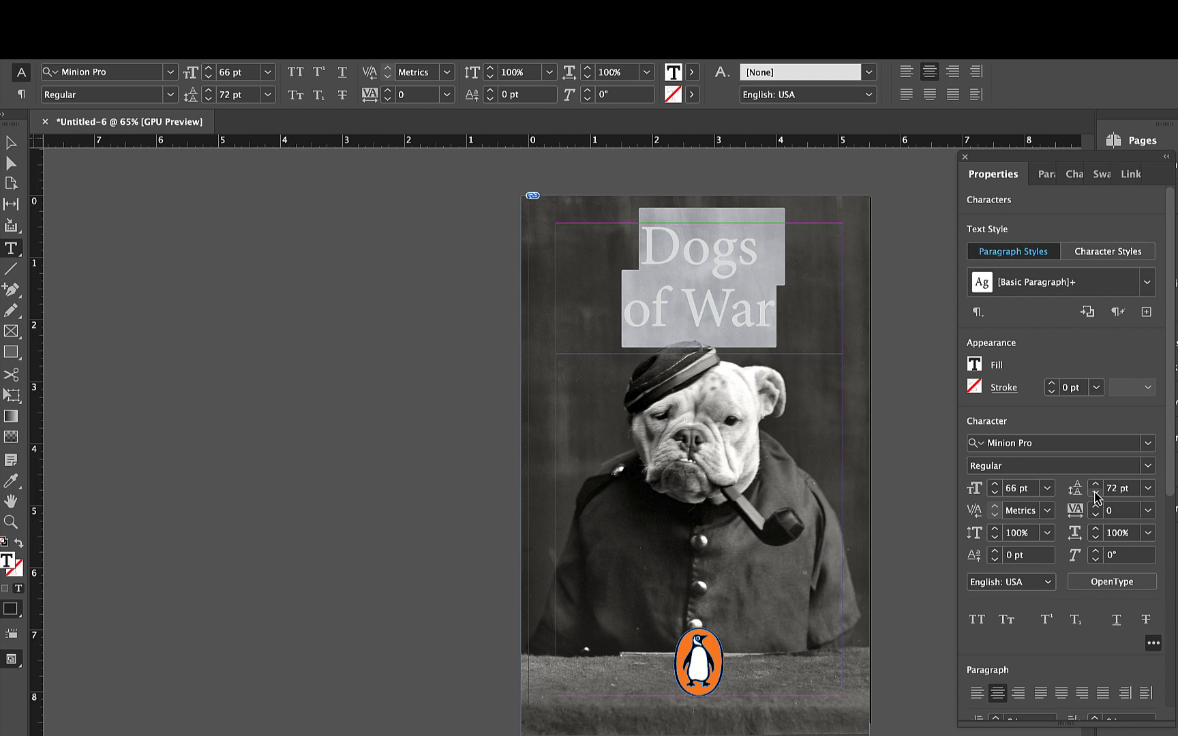
click(1095, 495)
click(1095, 495)
click(1095, 495)
click(1095, 495)
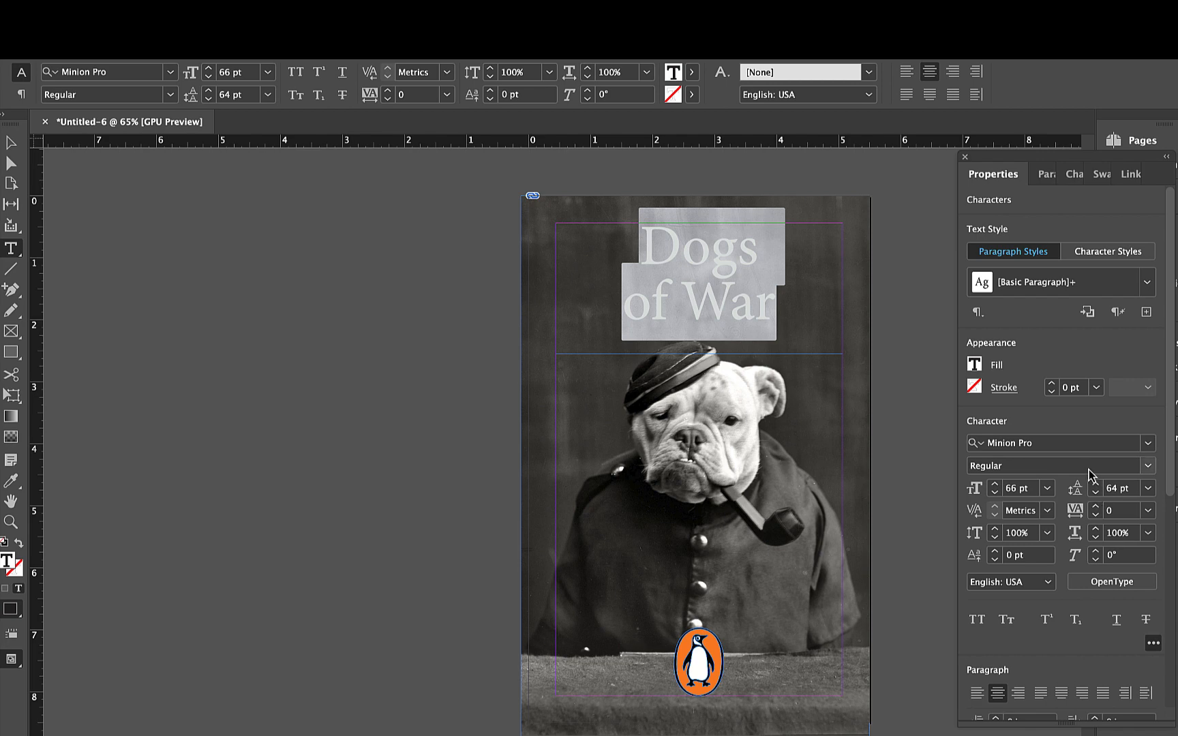
- Enlarge the two-line title's font size to 86 pt
key(Escape)
key(super+shift+period)
key(super+shift+period)
key(super+shift+period)
key(super+shift+period)
key(super+shift+period)
key(super+shift+period)
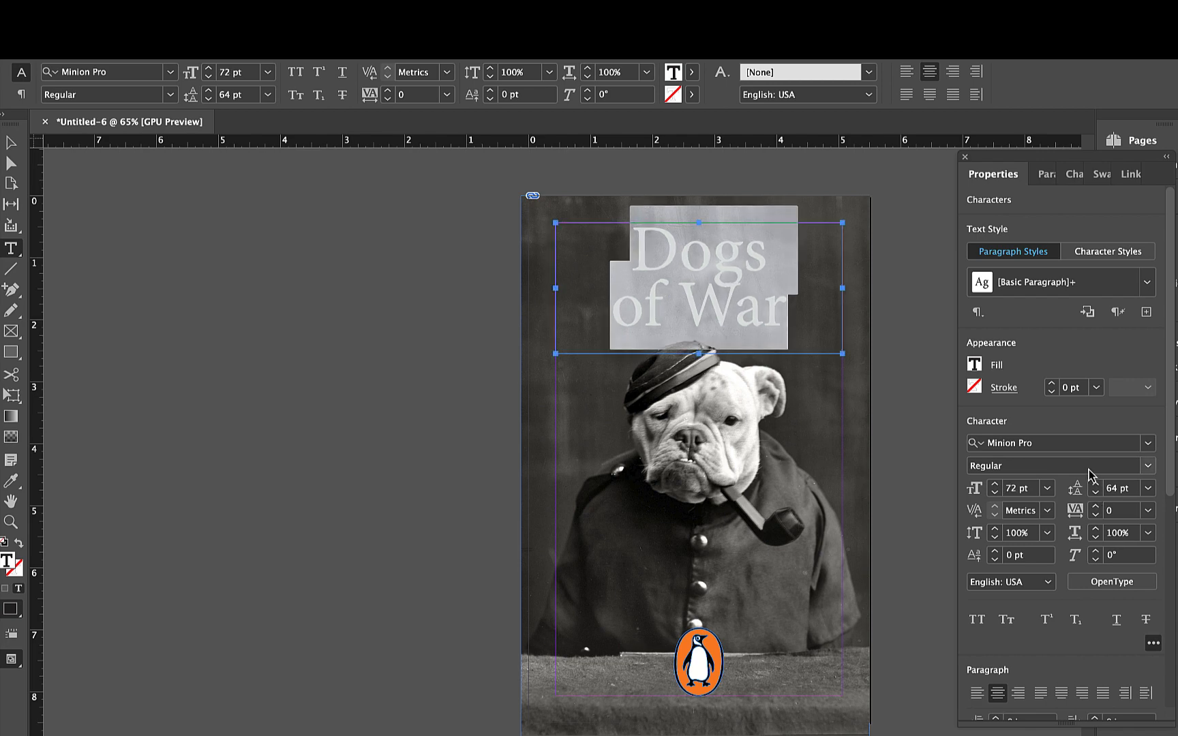
key(super+shift+period)
key(super+shift+period)
key(super+shift+period)
key(super+shift+period)
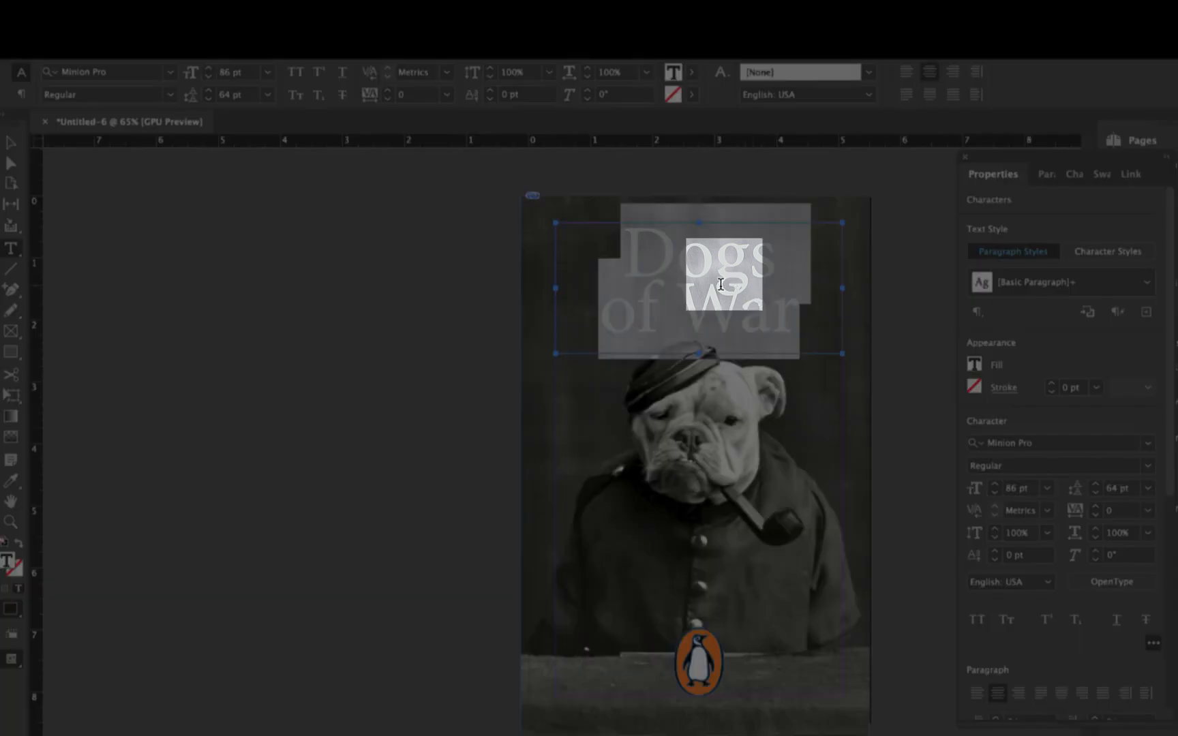
- Inspect where the title's lines overlap and apply All Caps to the word "Dogs"
click(621, 247)
scroll(725, 293, up, 10)
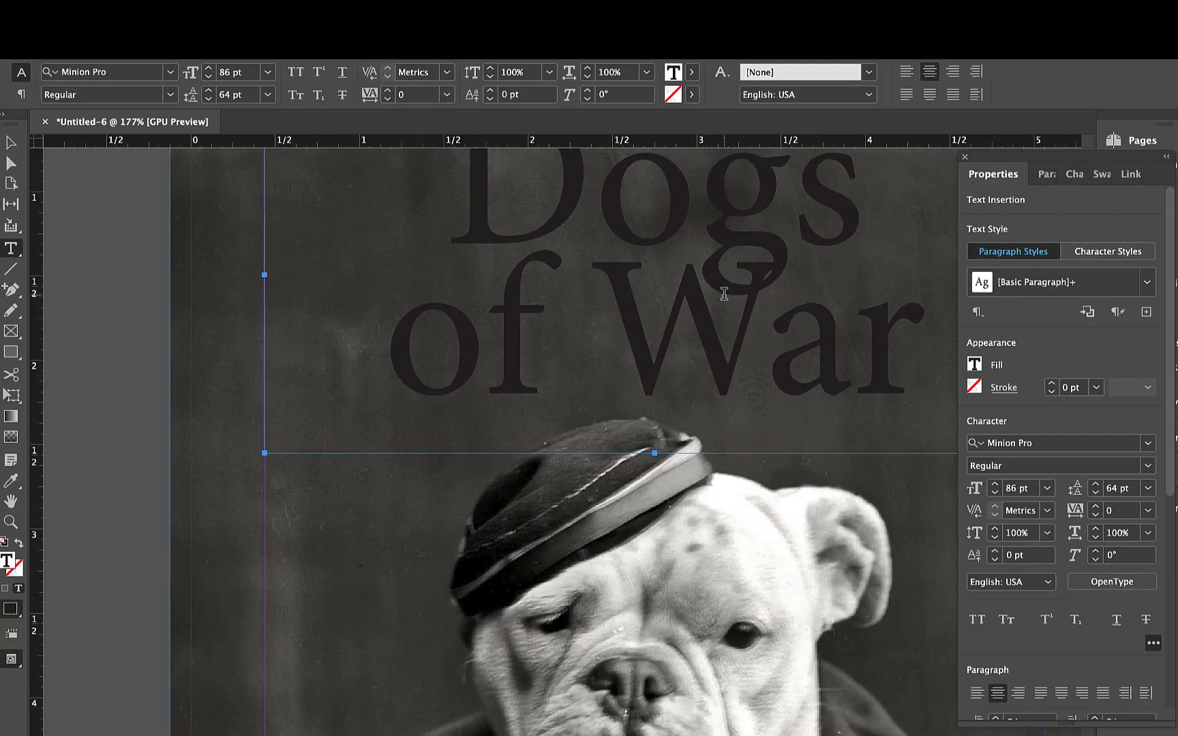
scroll(725, 293, up, 5)
scroll(733, 303, right, 2)
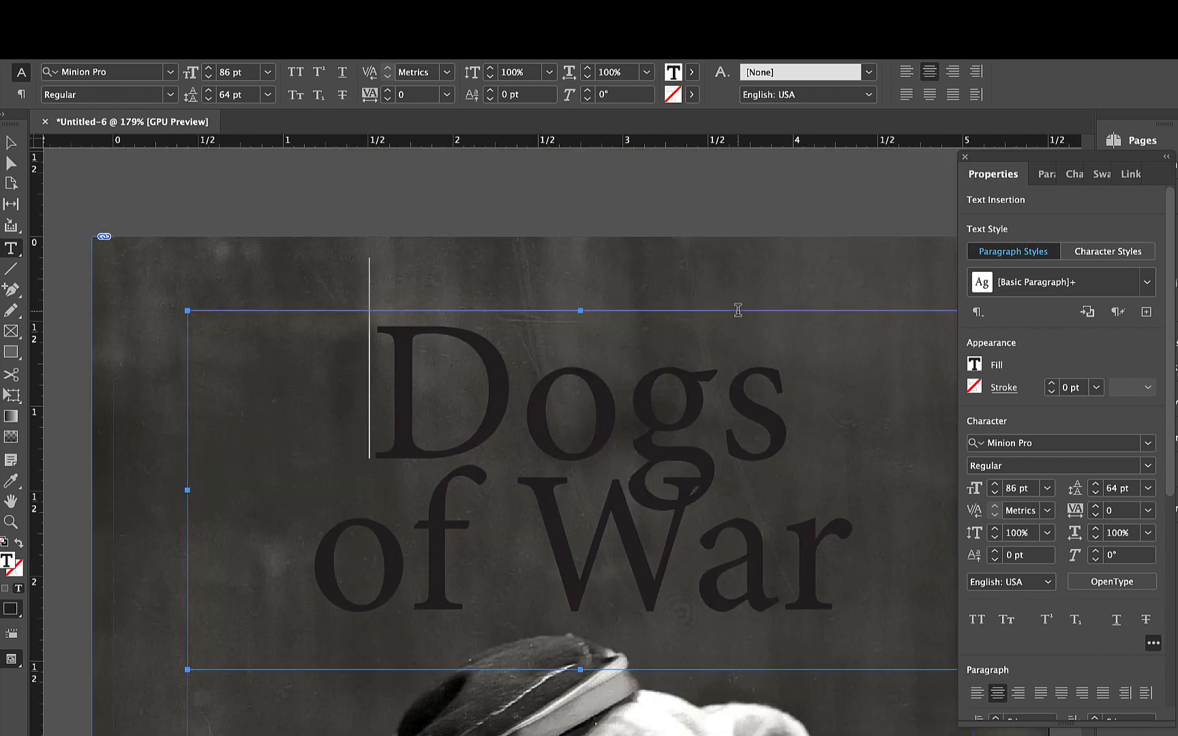
scroll(739, 310, down, 9)
drag(587, 314, 768, 309)
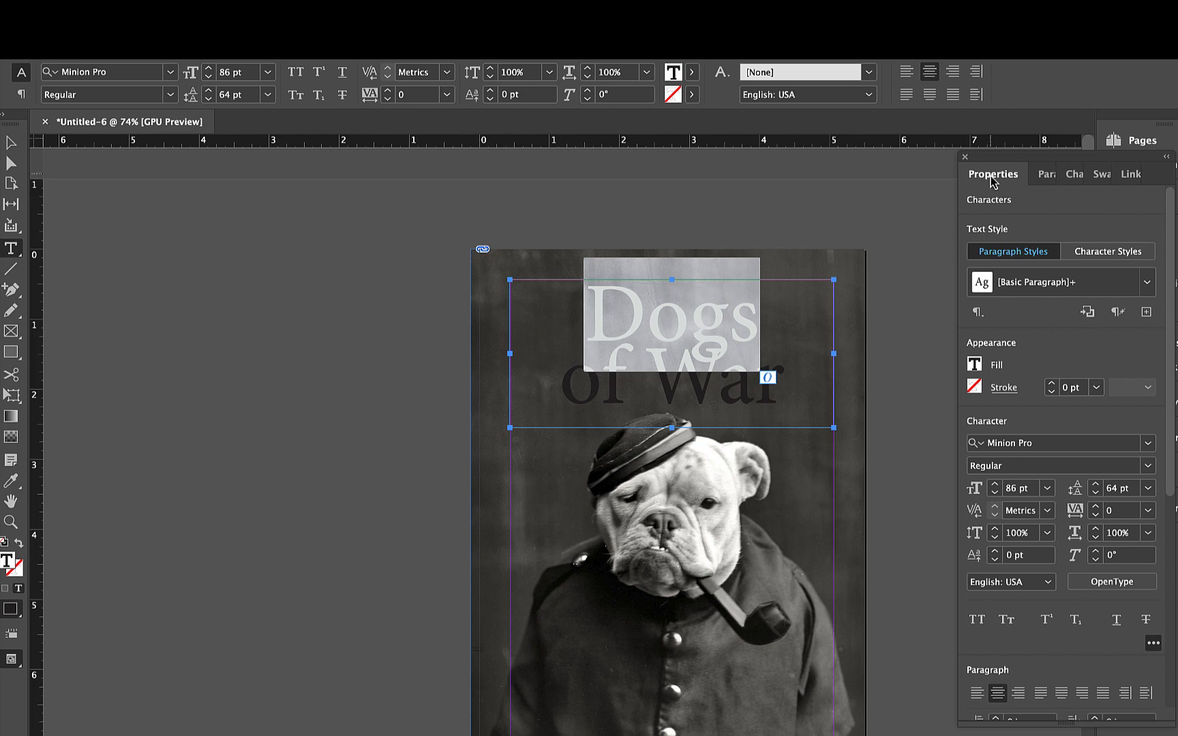
click(979, 623)
- Apply All Caps to the word "War" in the title's second line
click(767, 404)
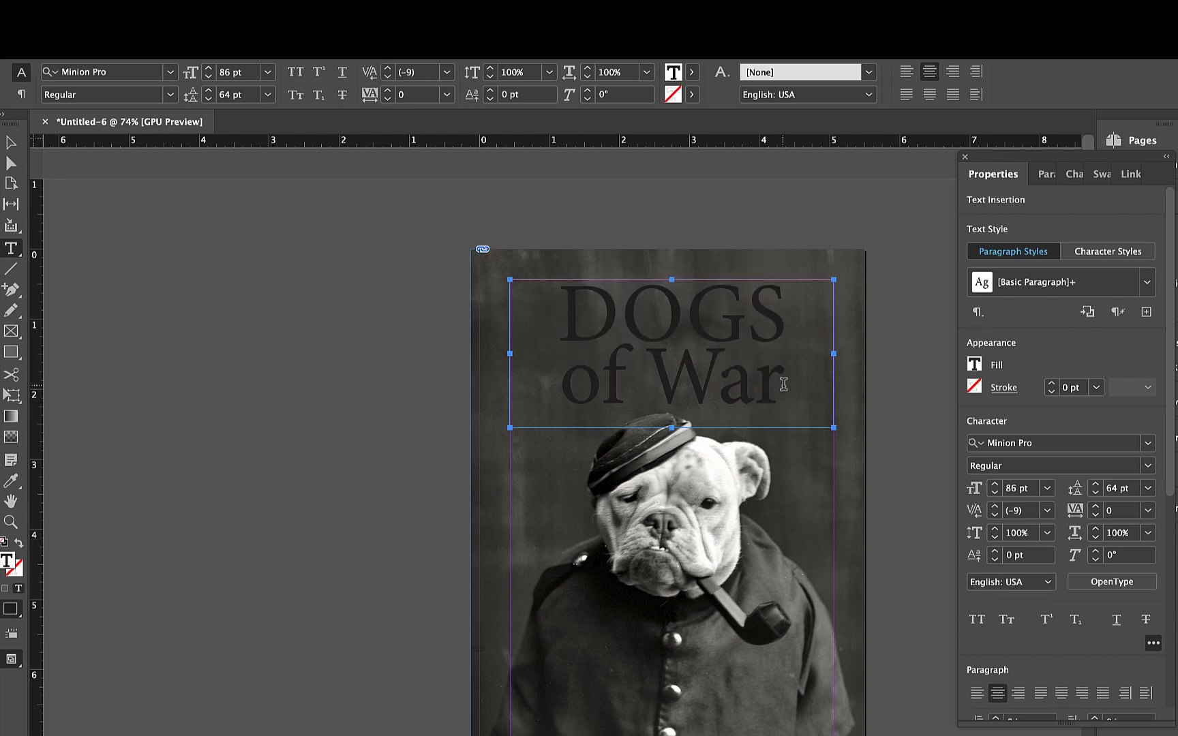
drag(783, 385, 651, 380)
click(977, 620)
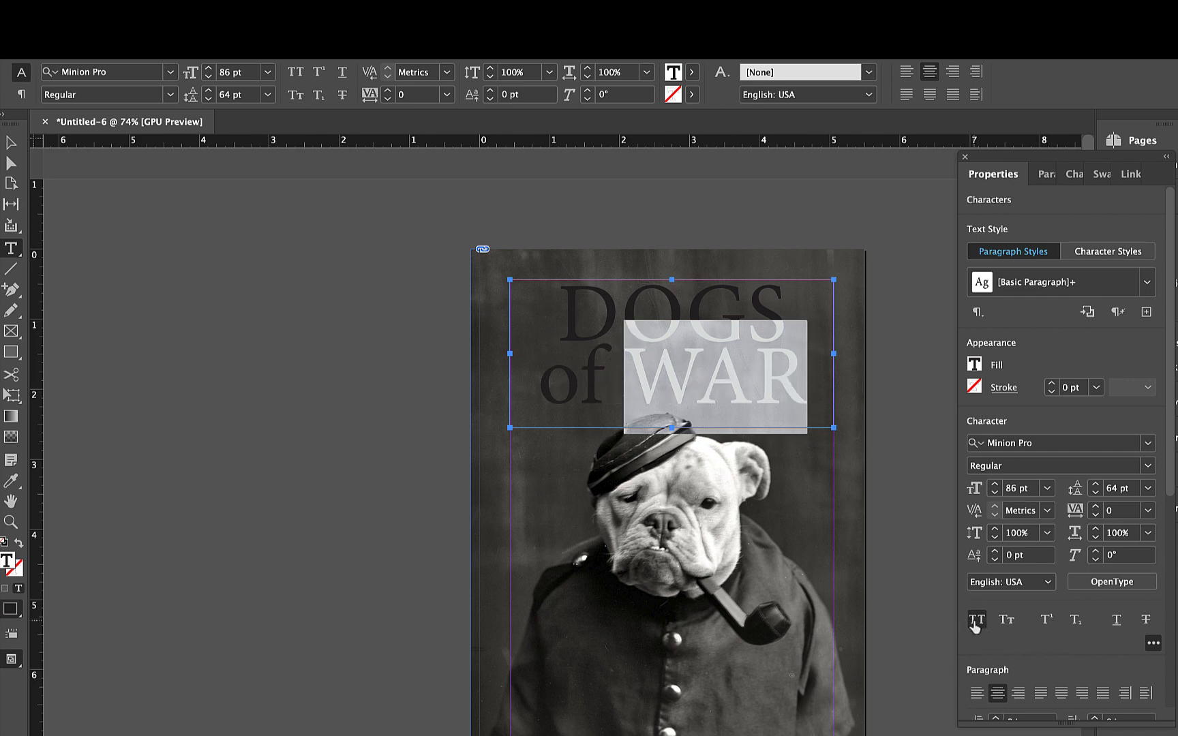
click(623, 348)
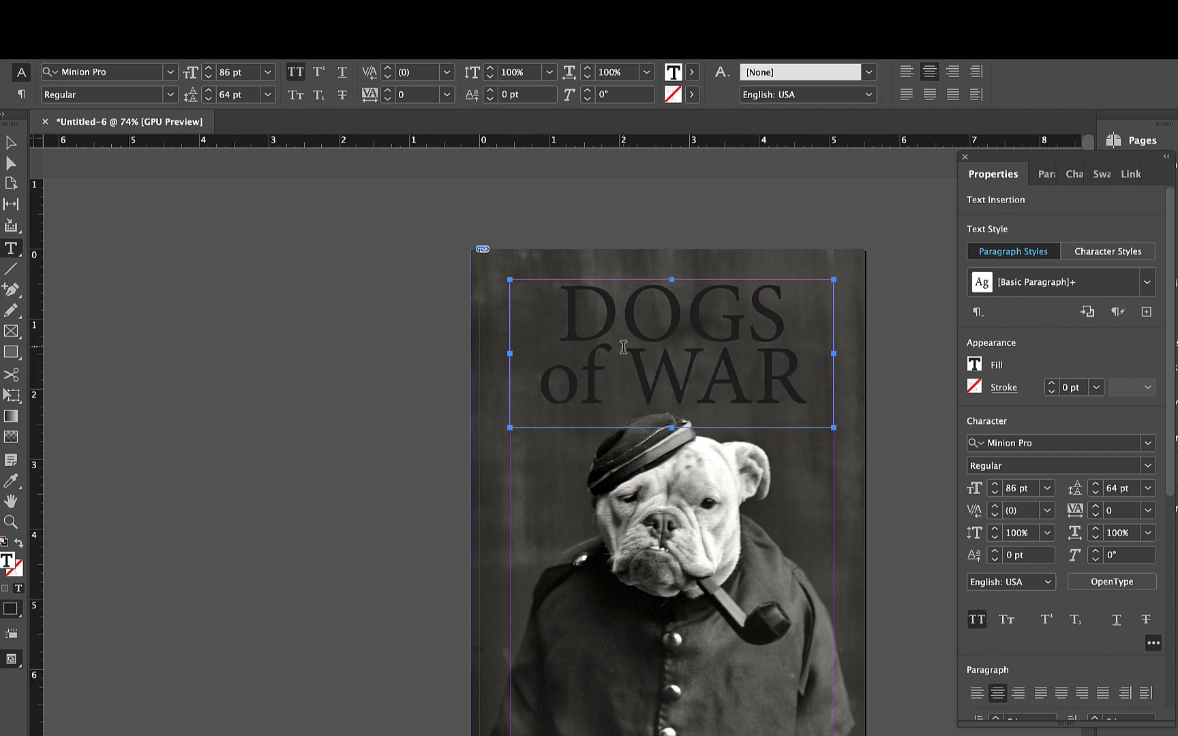
- Change the fill of the whole "Dogs of War" title text to [Paper] white
click(750, 379)
key(super+a)
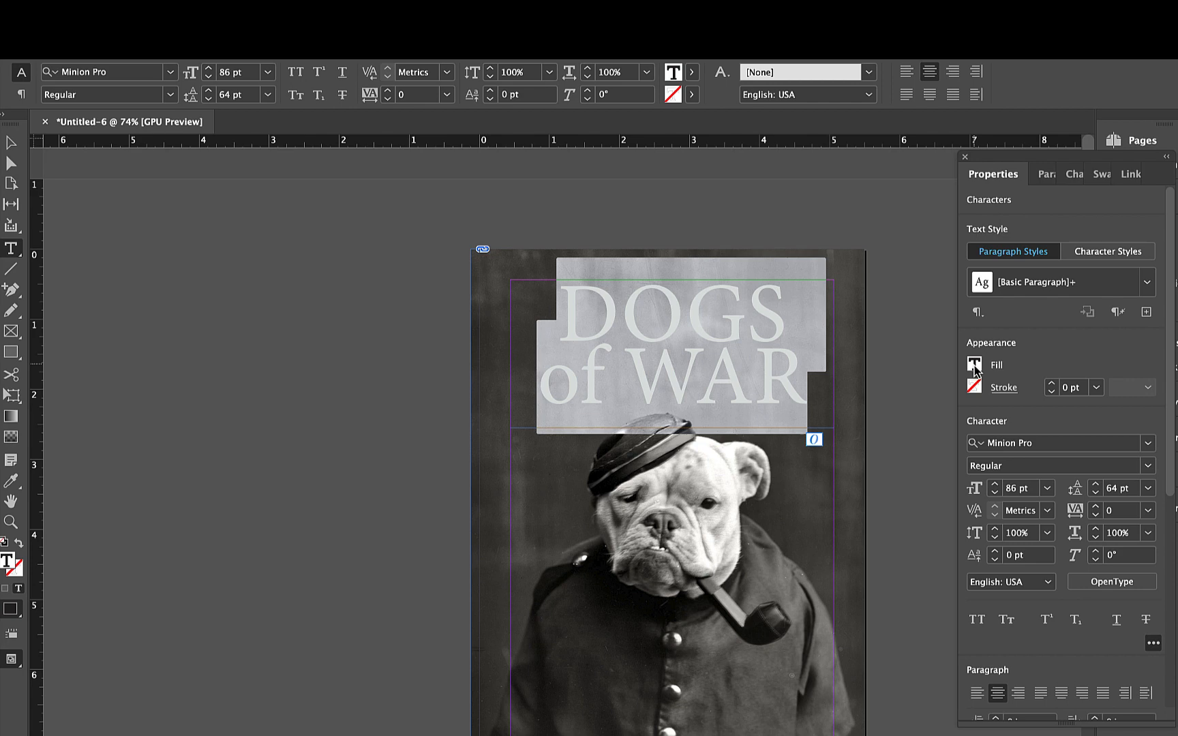
click(704, 365)
drag(570, 312, 801, 374)
click(973, 369)
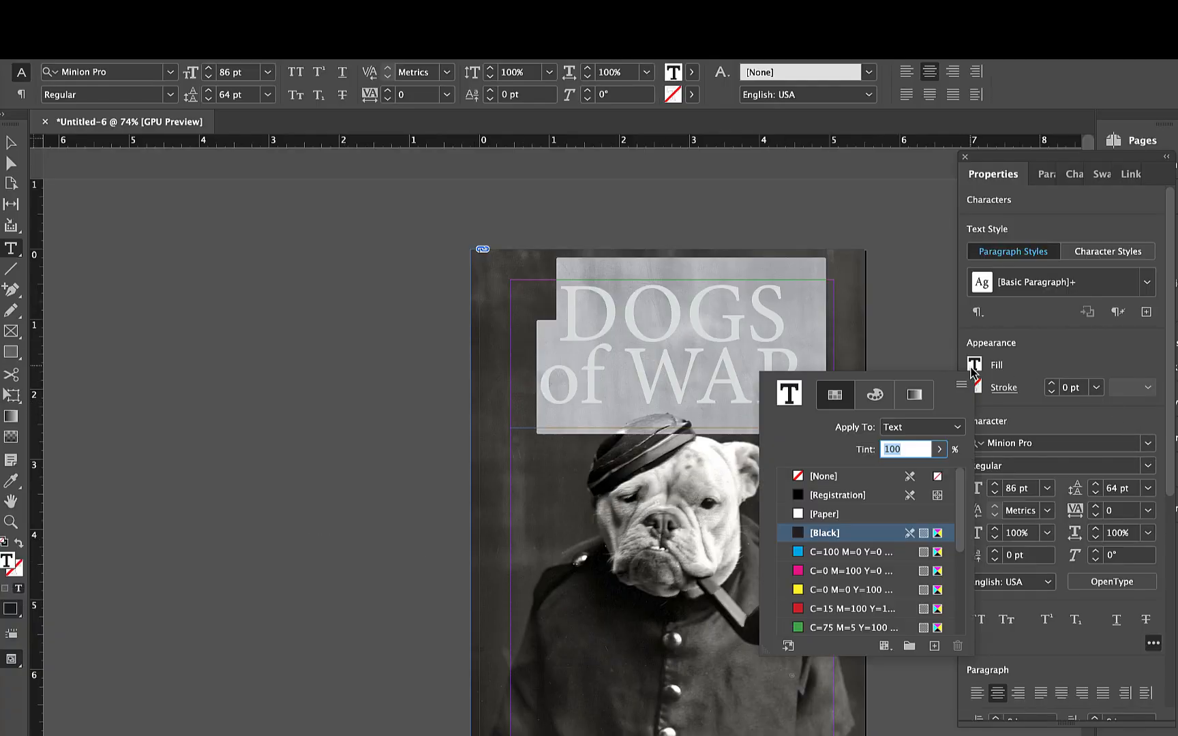
click(802, 513)
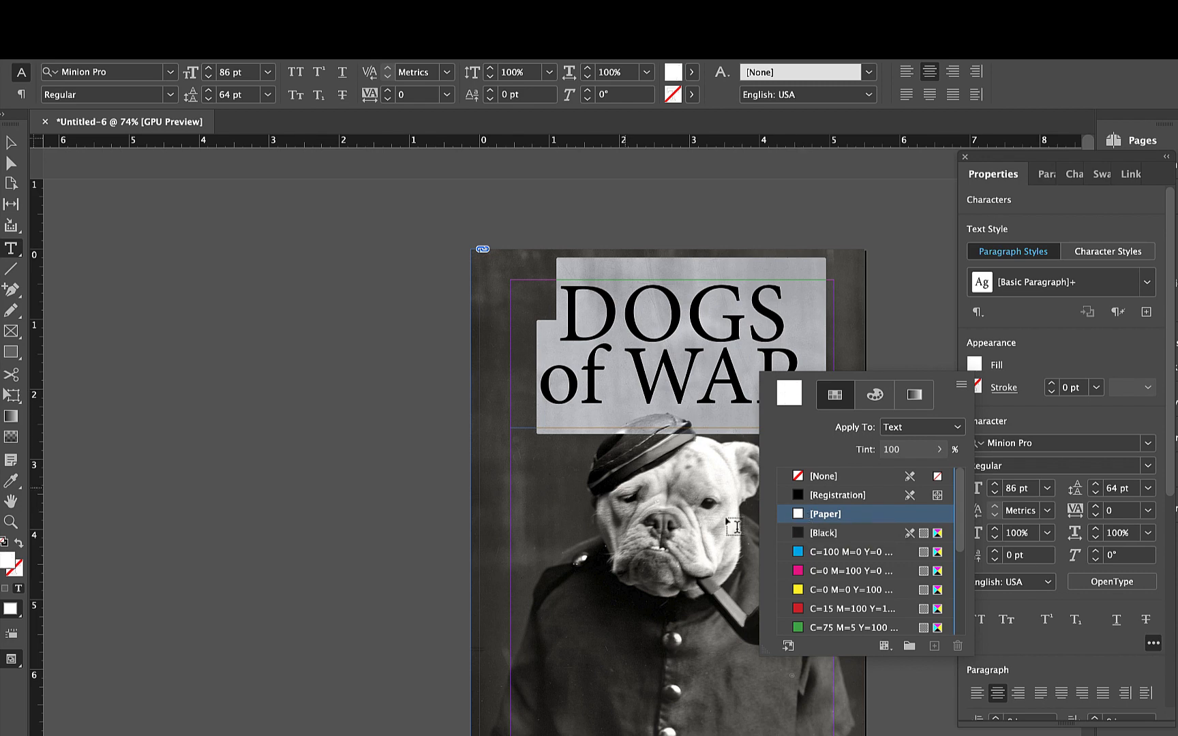
click(167, 275)
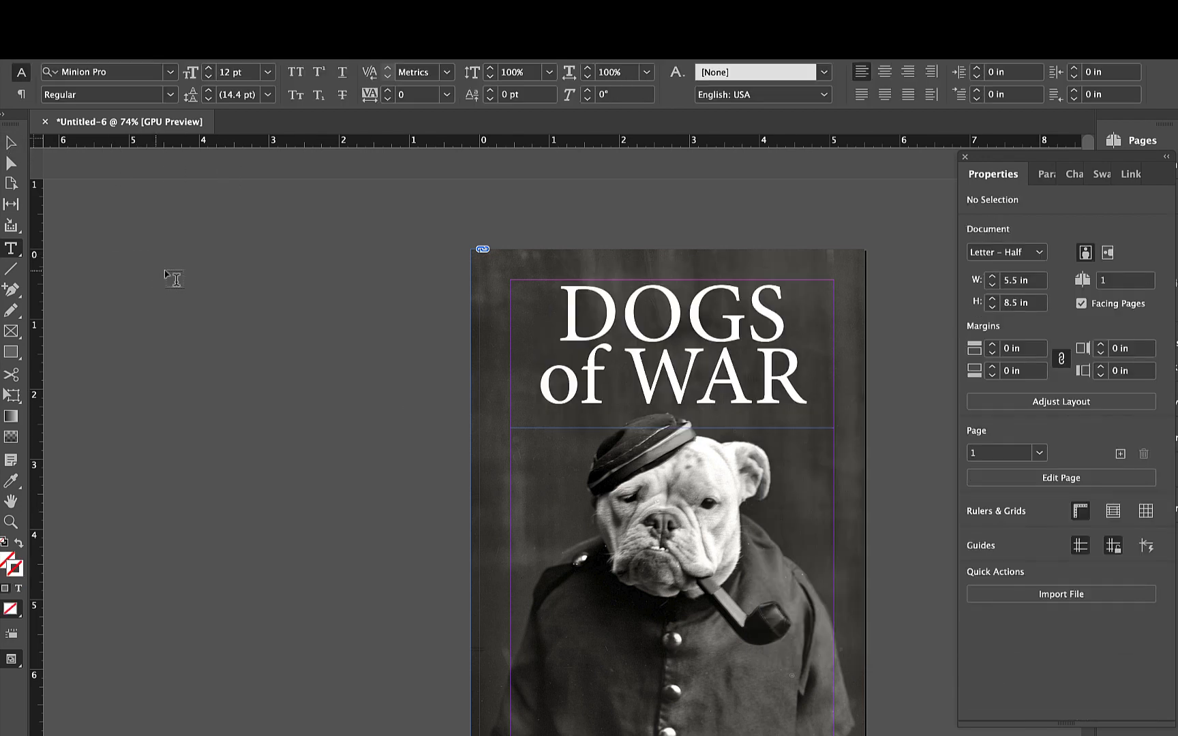
scroll(386, 531, down, 2)
scroll(387, 531, right, 4)
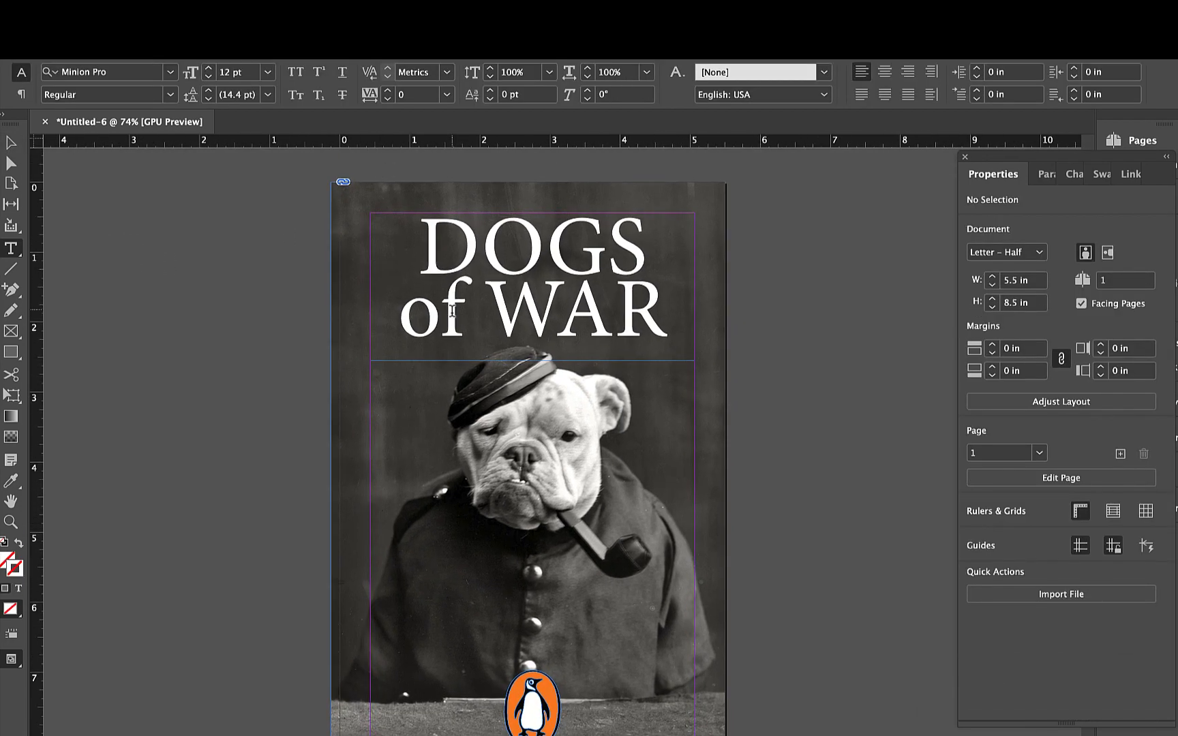
double_click(453, 312)
key(ctrl+a)
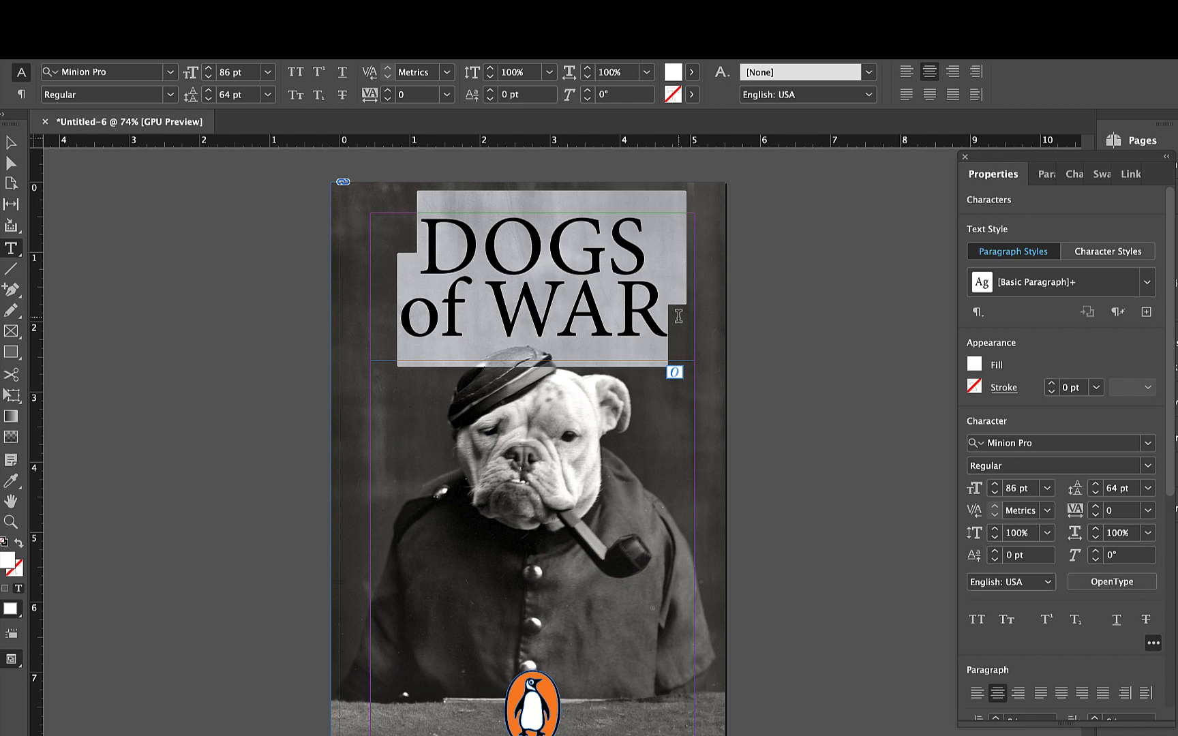
click(1150, 444)
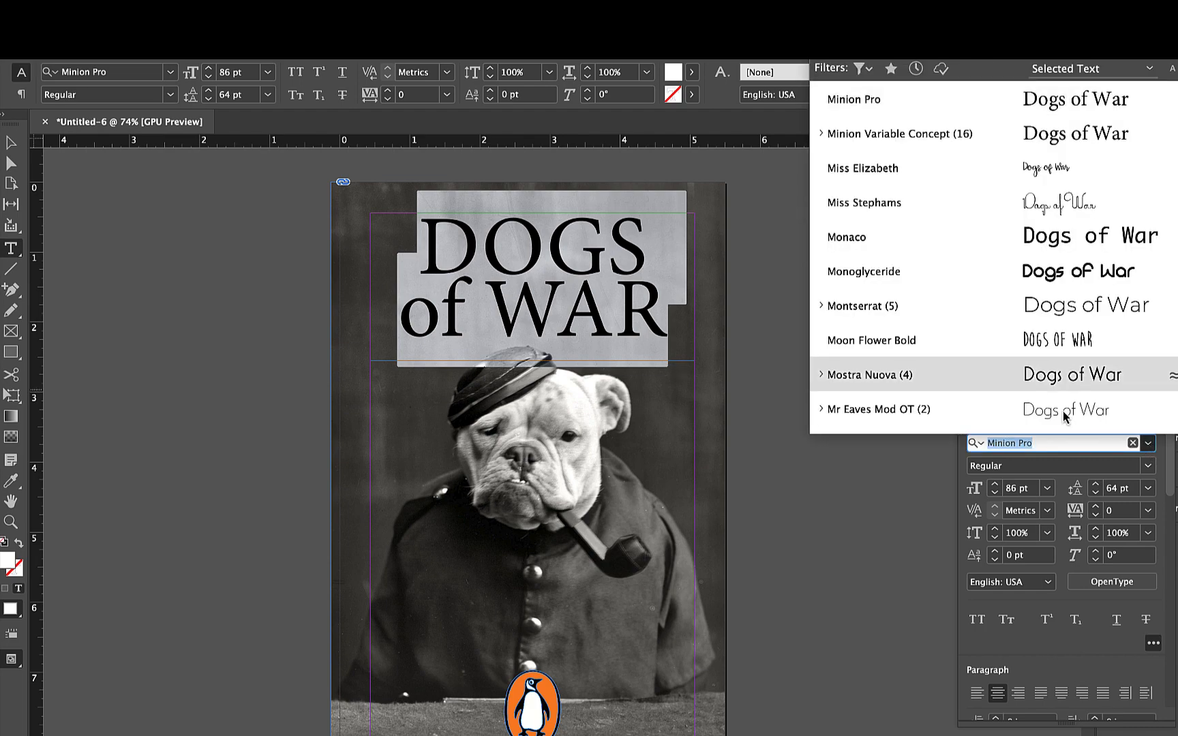
scroll(982, 312, down, 3)
click(770, 616)
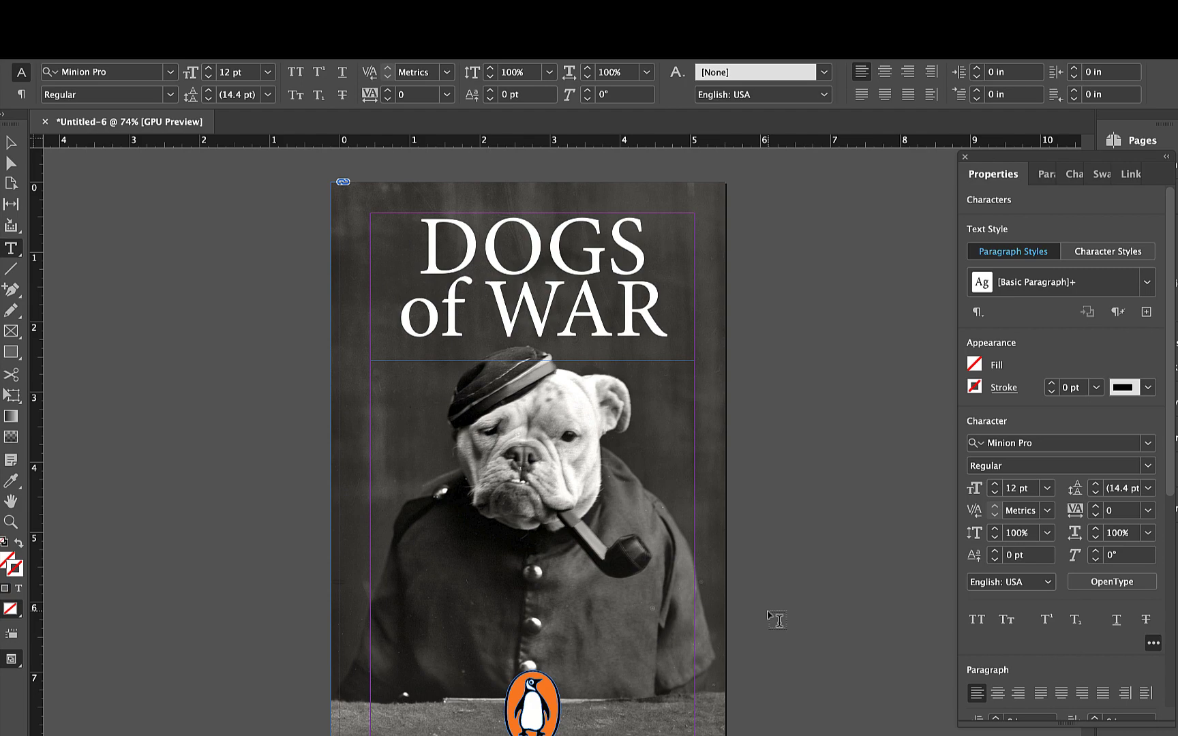
- Turn on Preview mode to hide the guides and frame edges, and inspect the whole cover
scroll(776, 617, up, 3)
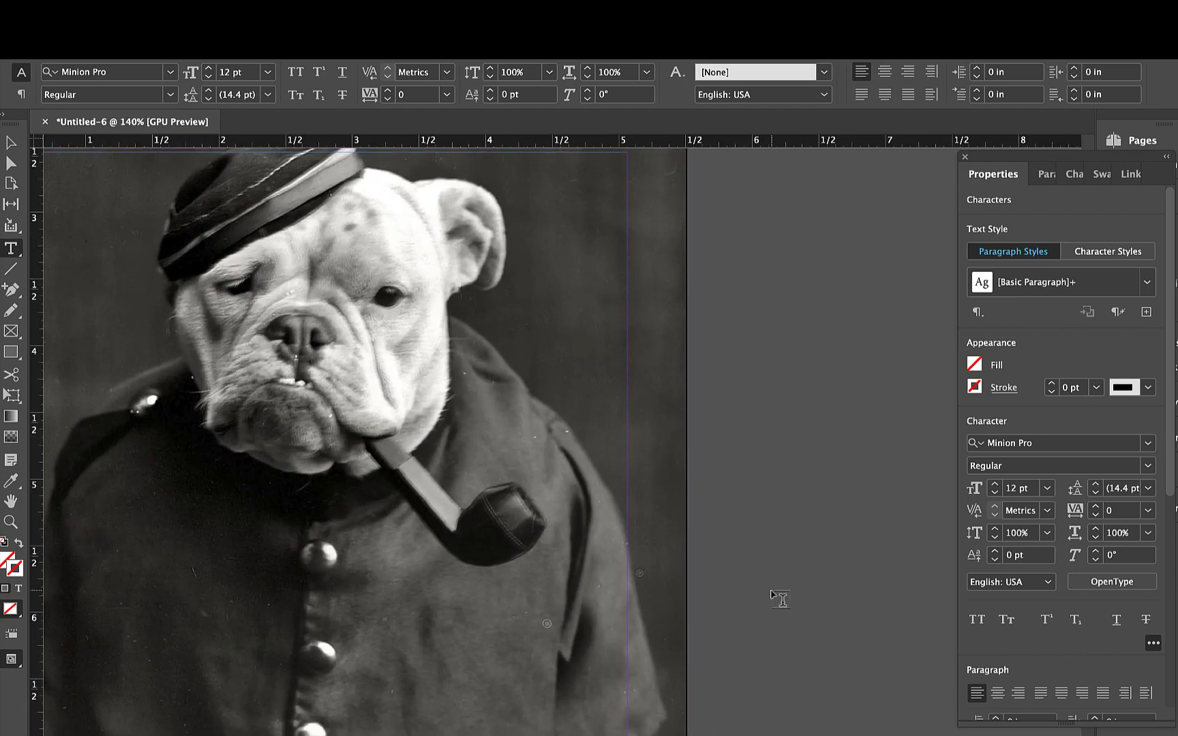
scroll(776, 599, down, 3)
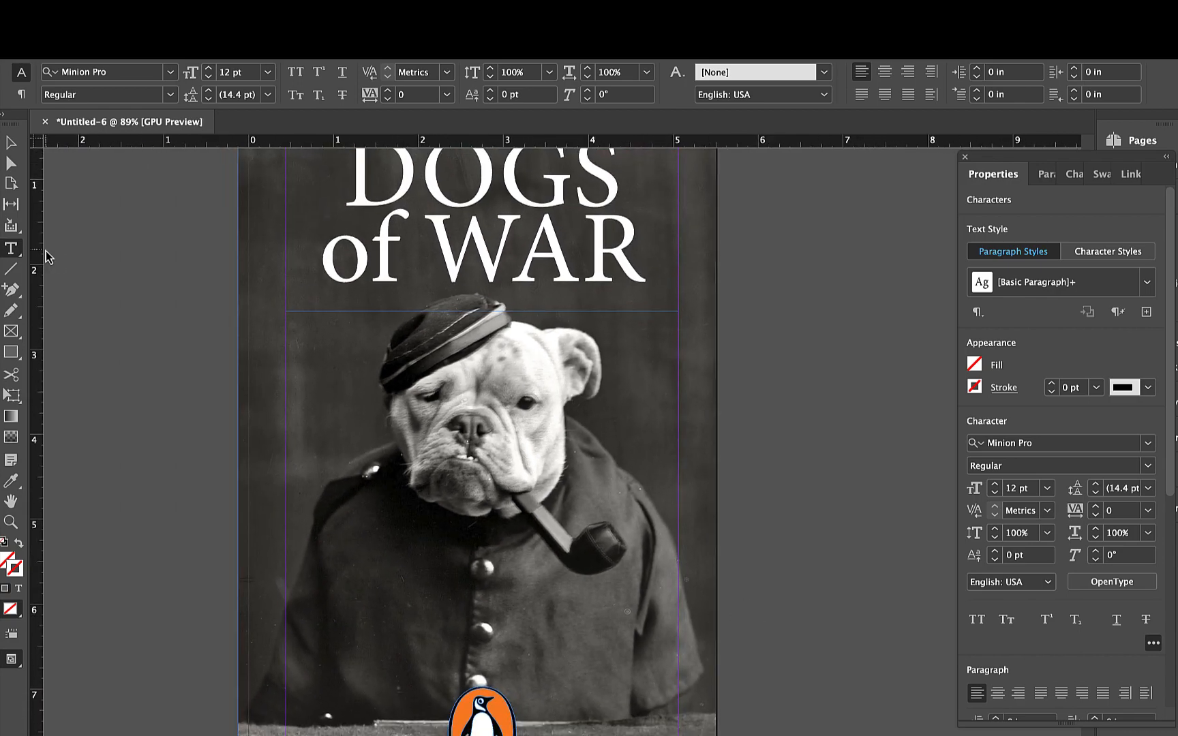
click(11, 142)
key(w)
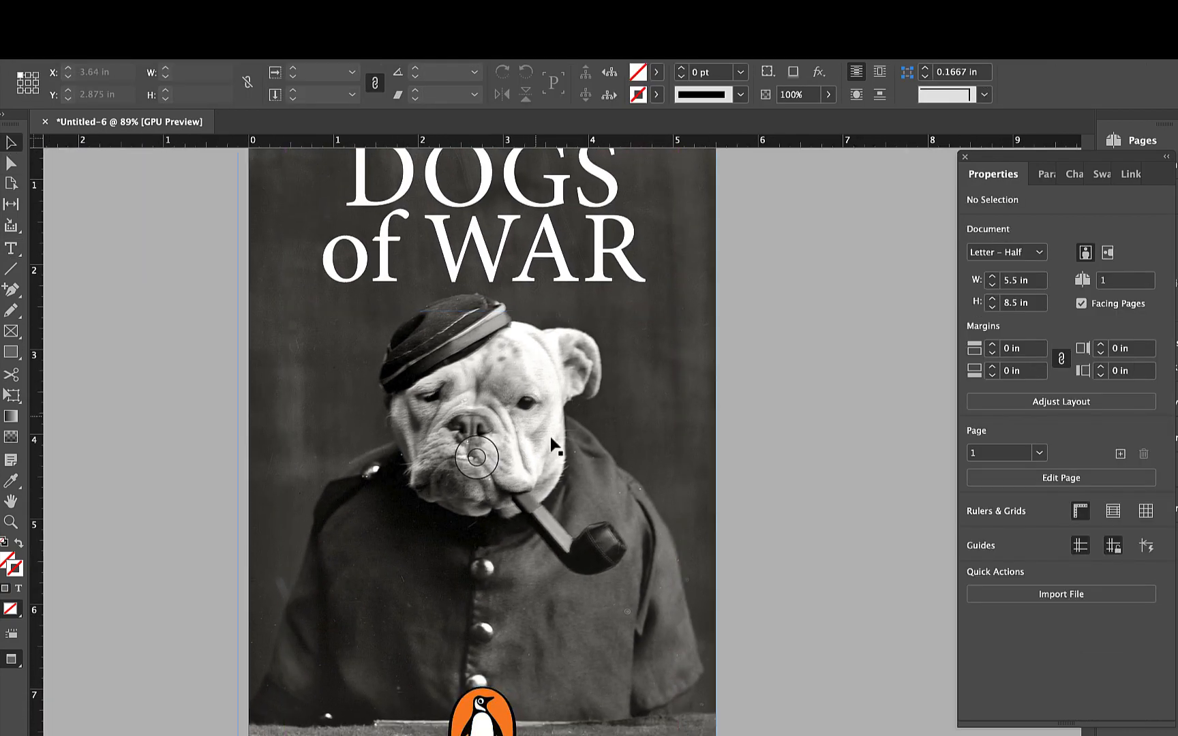
scroll(559, 490, up, 2)
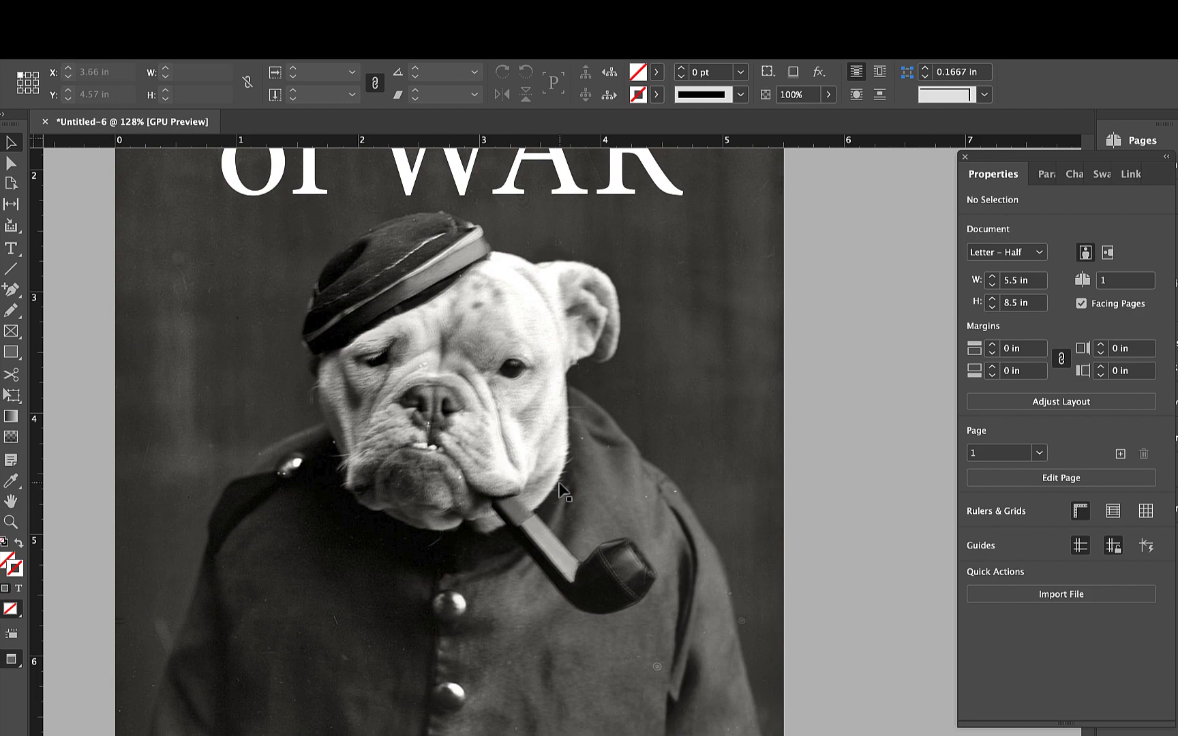
scroll(559, 489, down, 3)
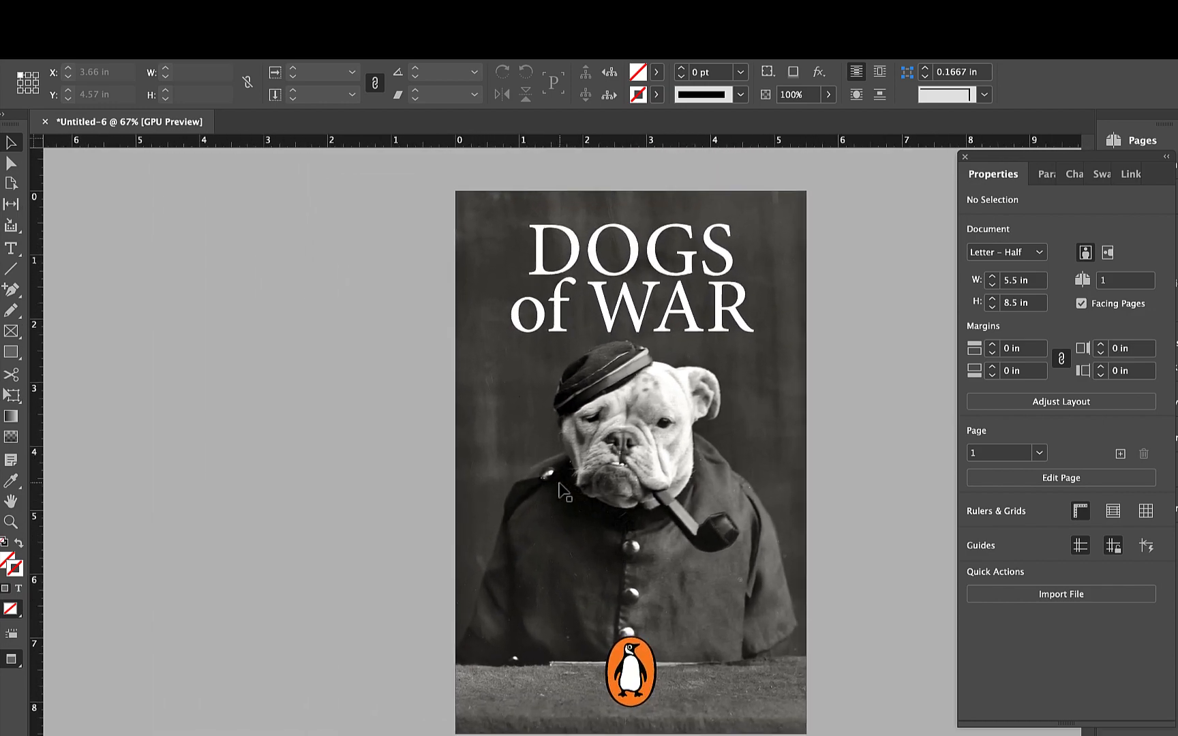
scroll(667, 475, right, 2)
scroll(668, 475, down, 1)
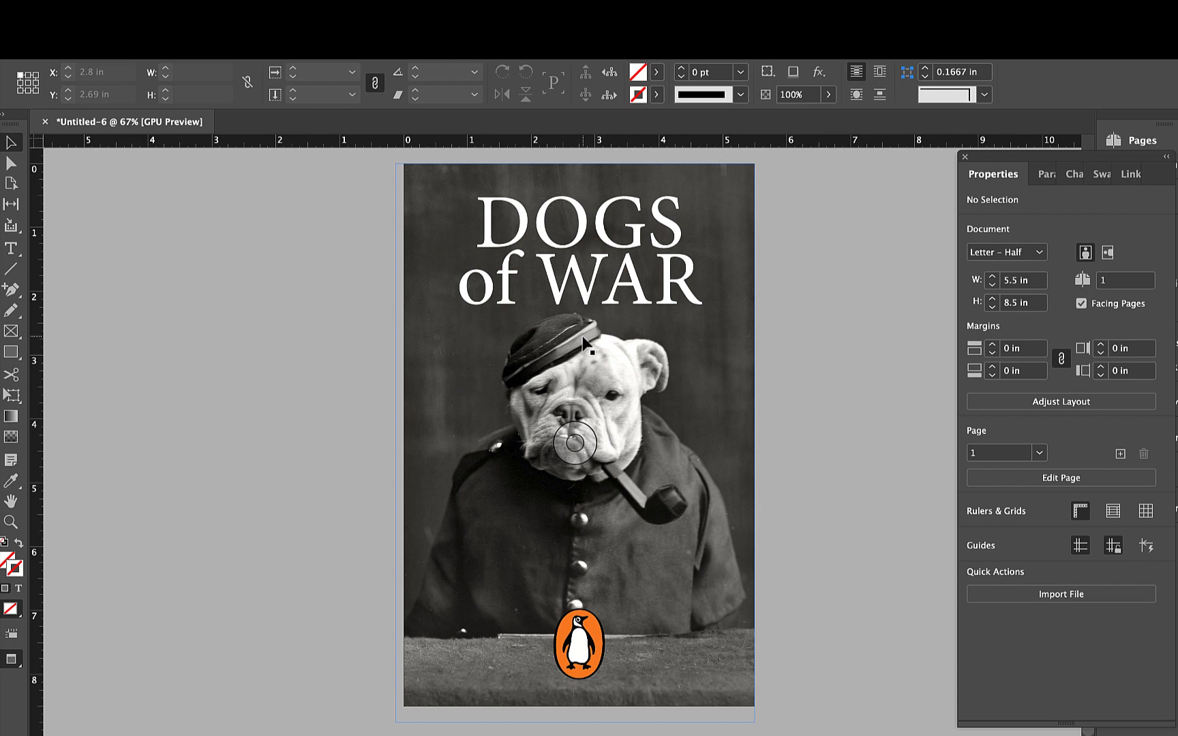
- Select the entire two-line title and preview alternative typefaces on it from the font list
double_click(585, 281)
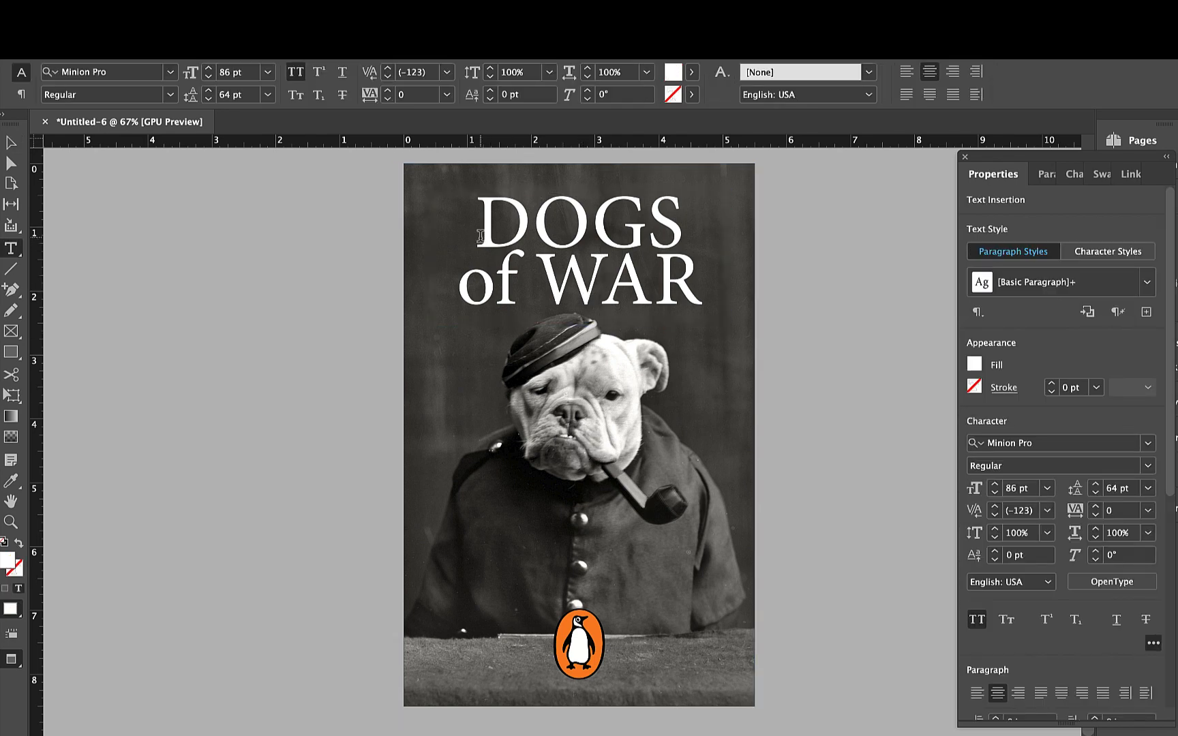
drag(480, 236, 697, 287)
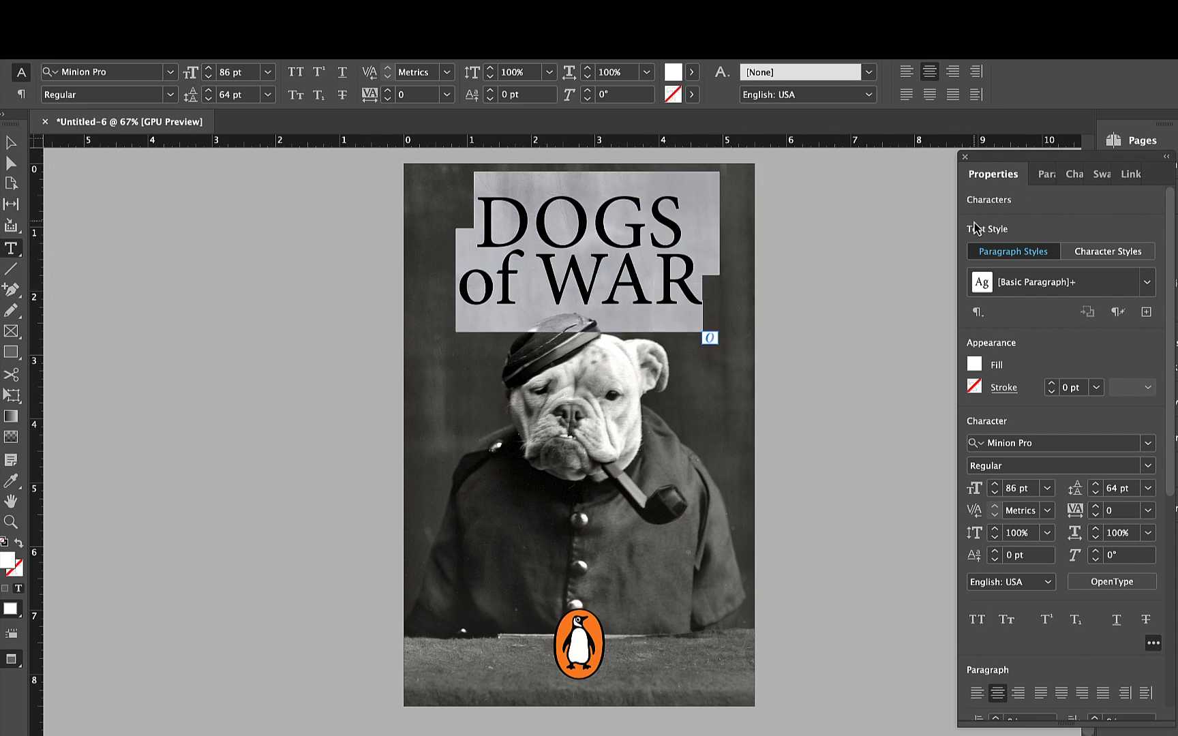
click(1149, 444)
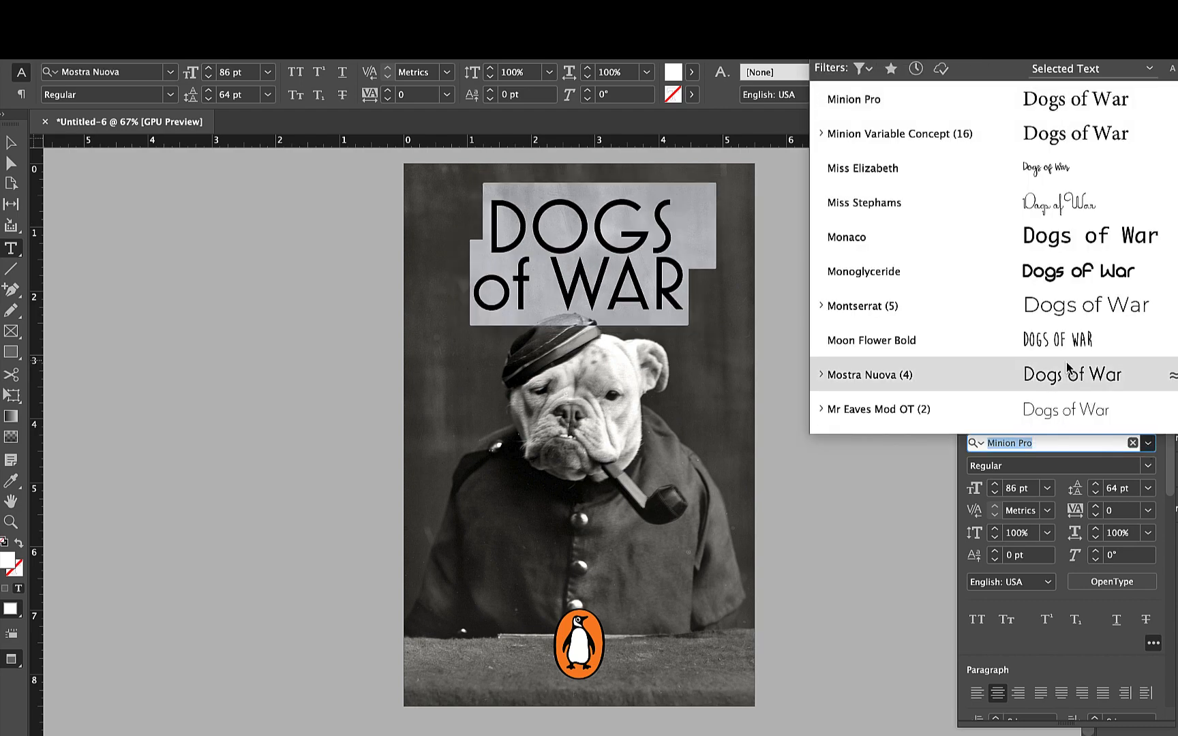
scroll(993, 165, down, 5)
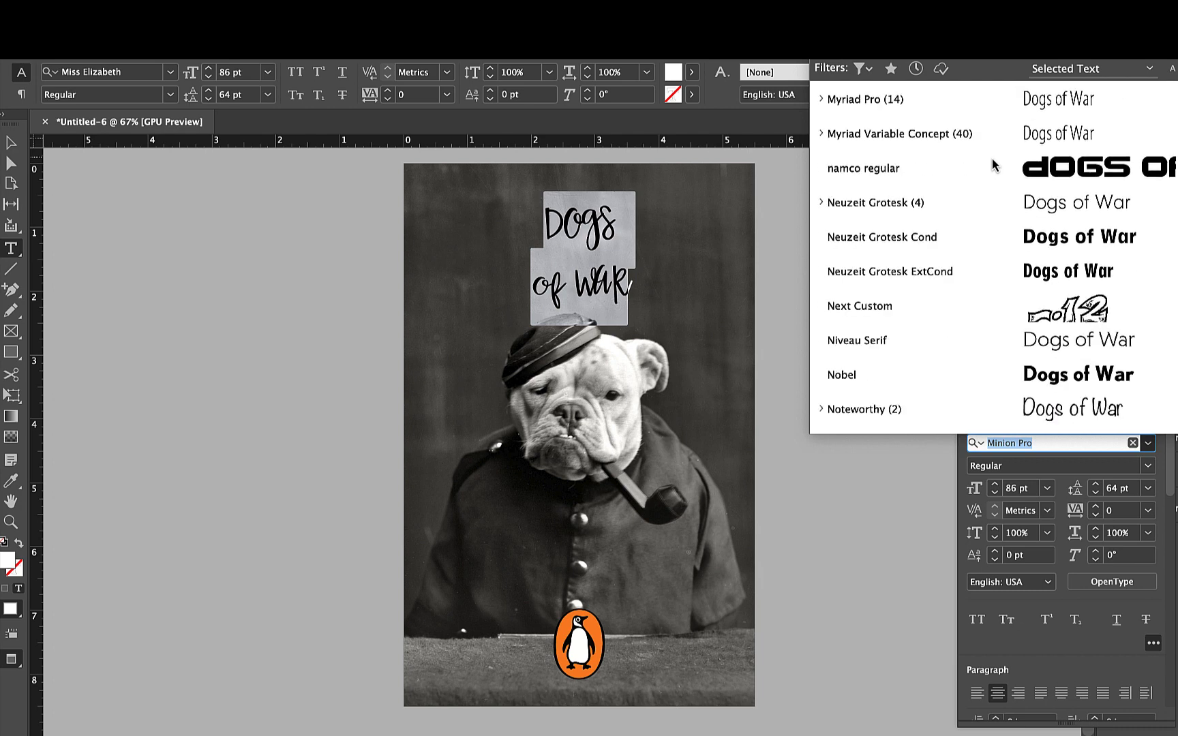
scroll(993, 165, down, 1)
scroll(993, 165, down, 6)
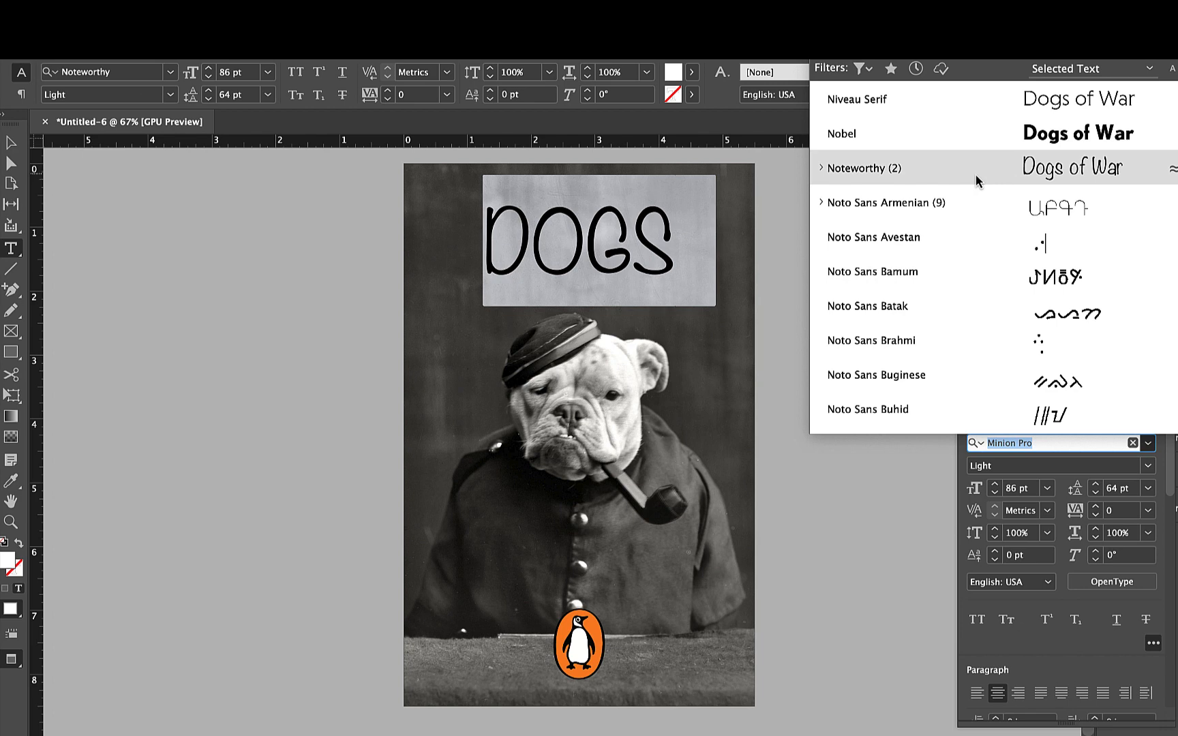
scroll(973, 105, down, 20)
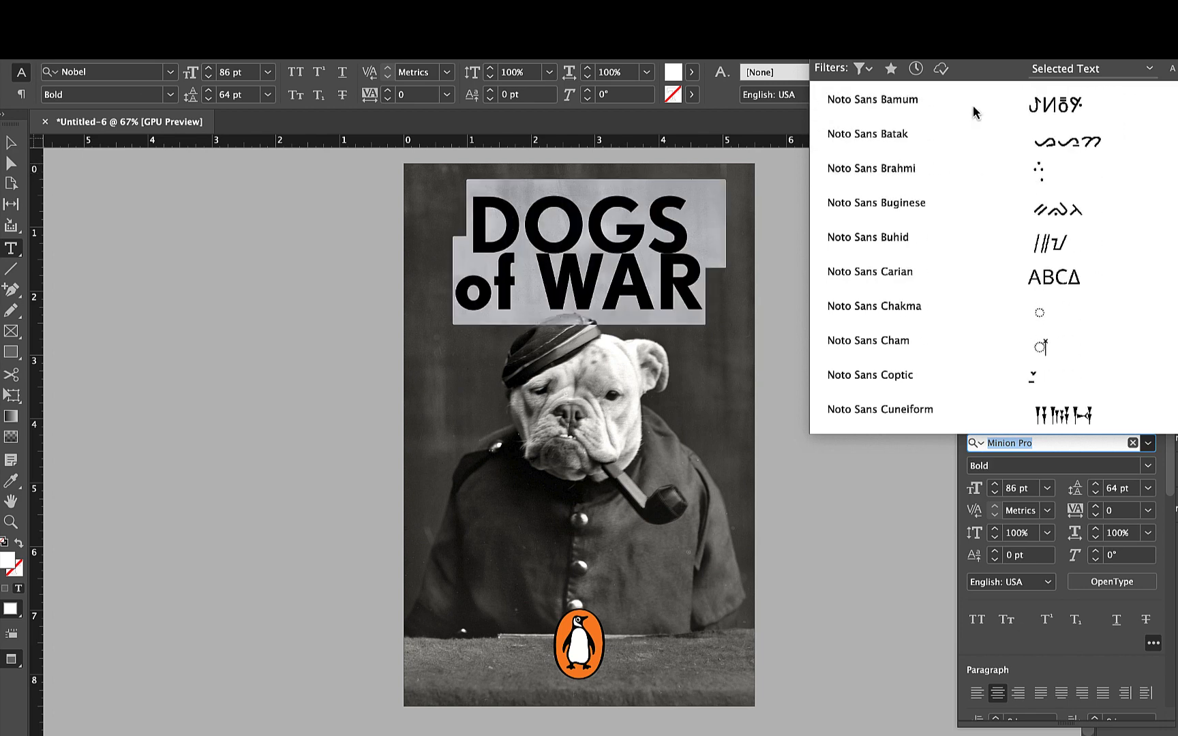
scroll(973, 105, down, 20)
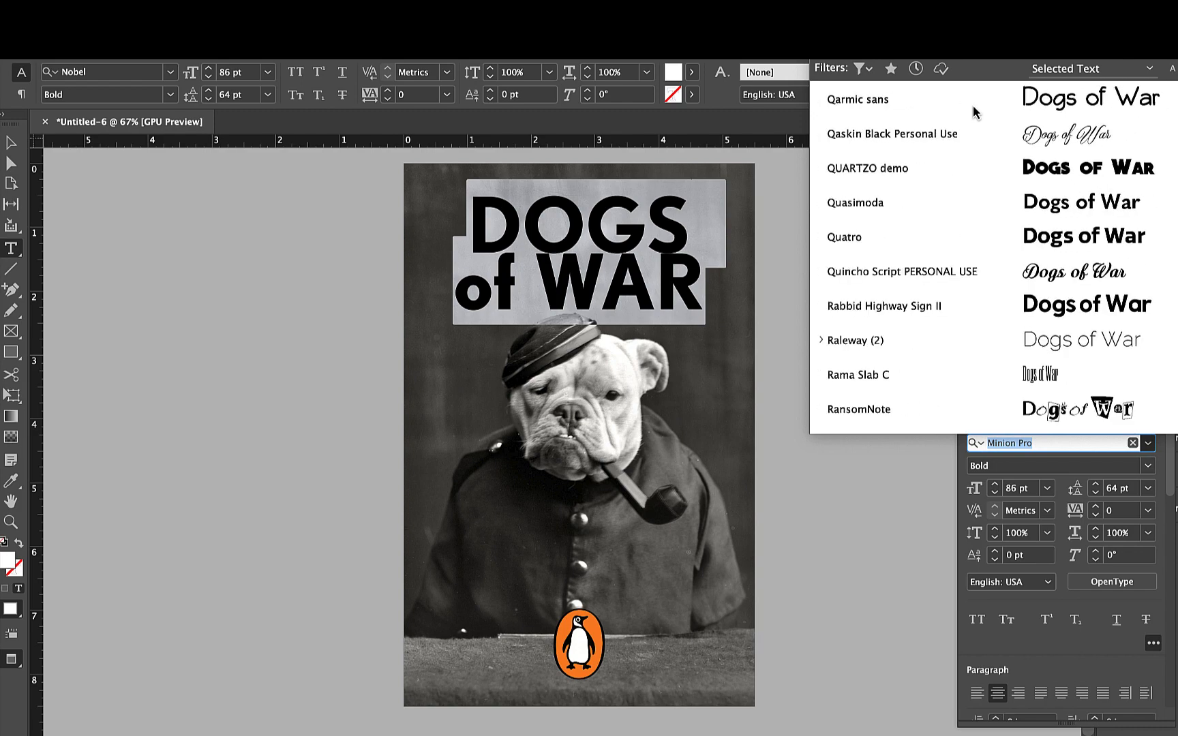
scroll(973, 105, down, 13)
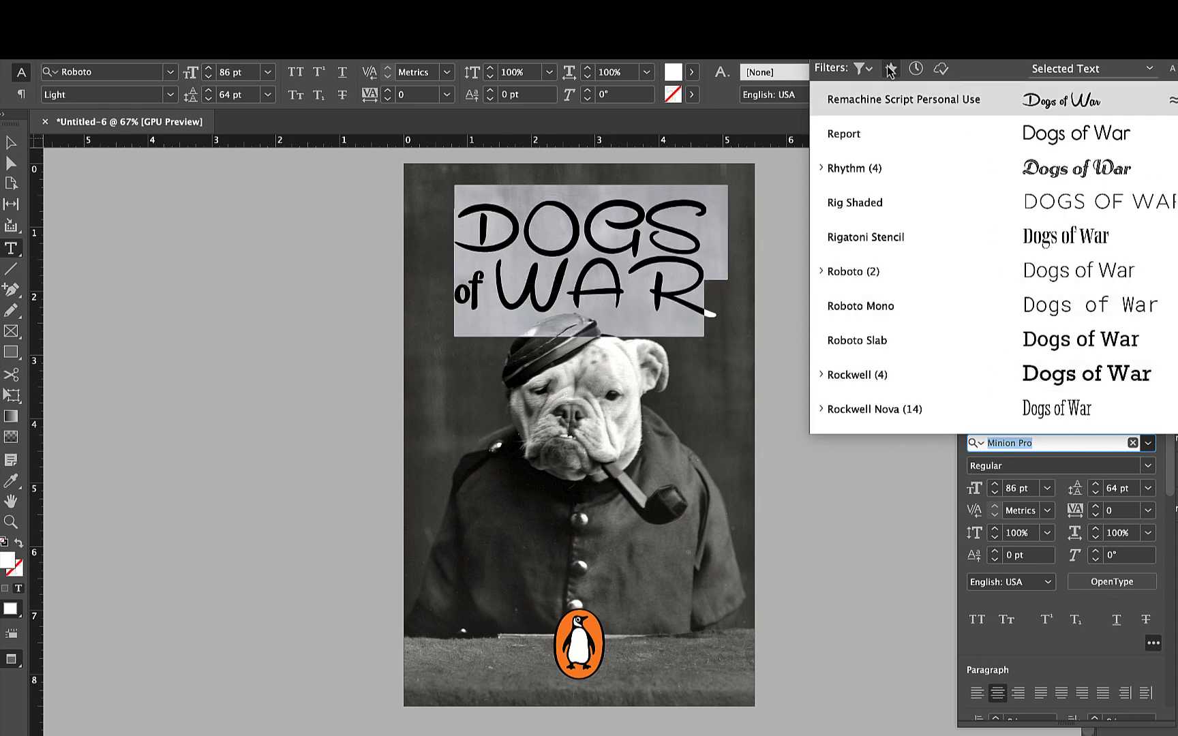
- Filter the available fonts to Serif typefaces and apply Mrs Eaves OT to the title
click(862, 68)
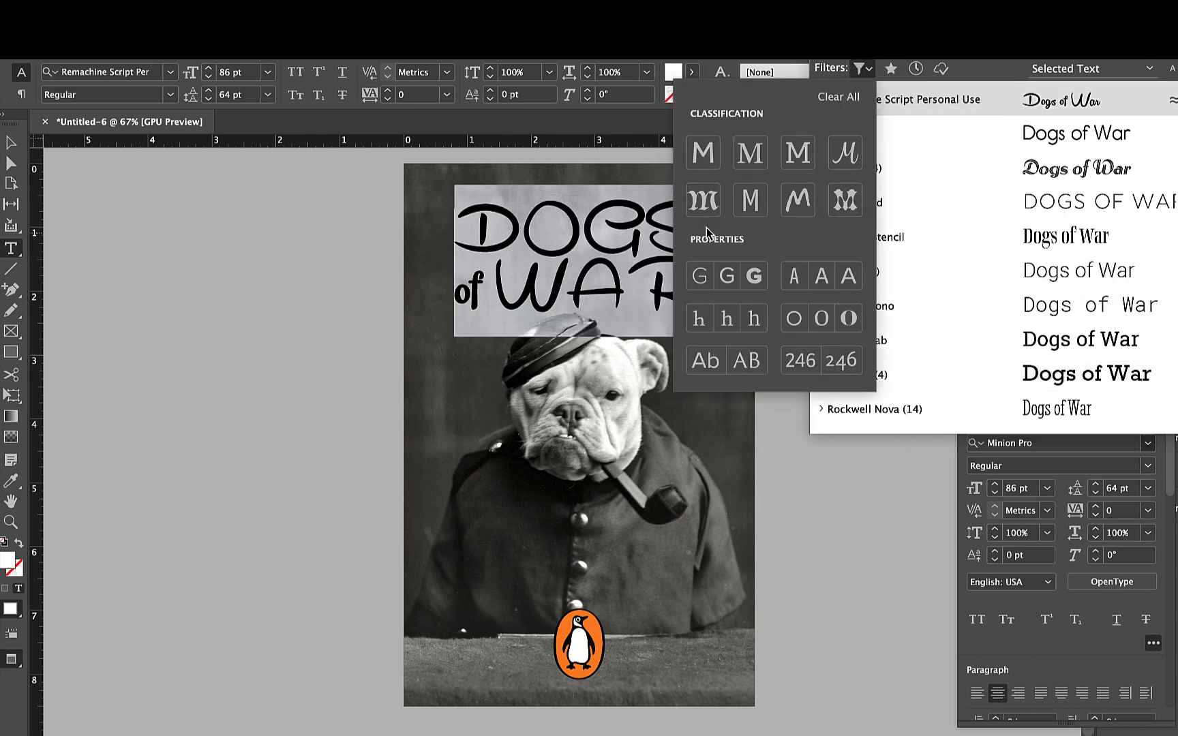
click(752, 154)
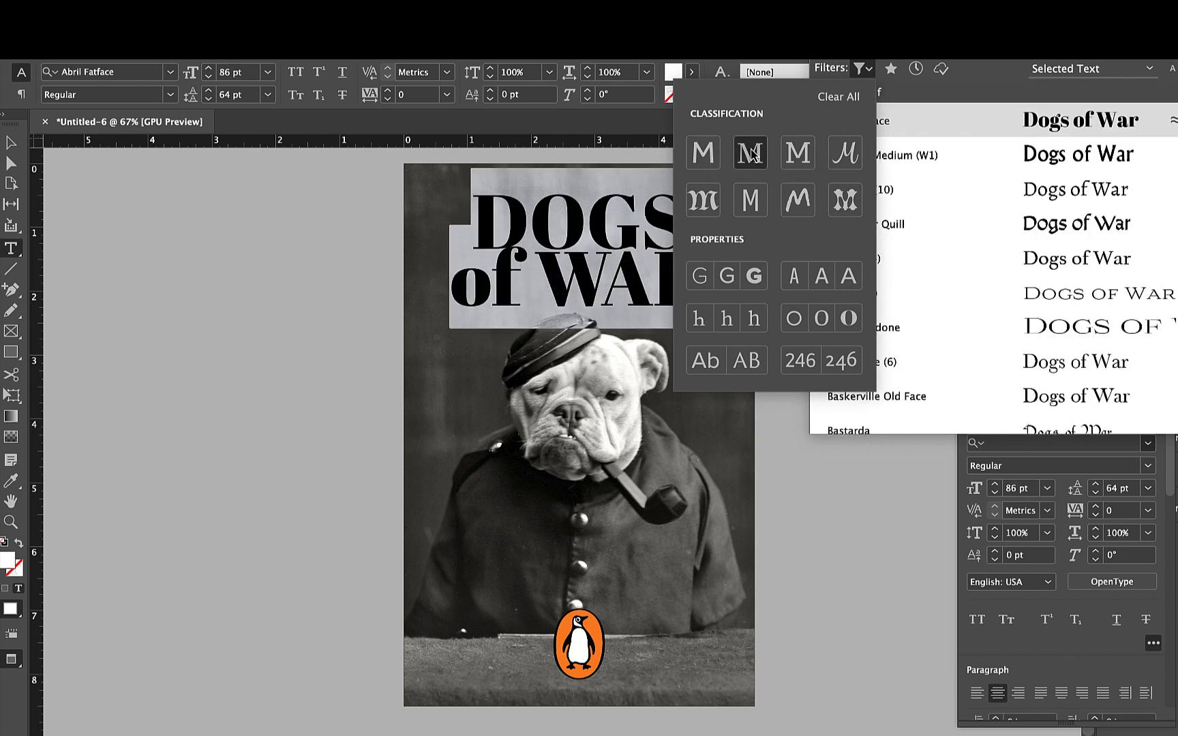
click(1099, 130)
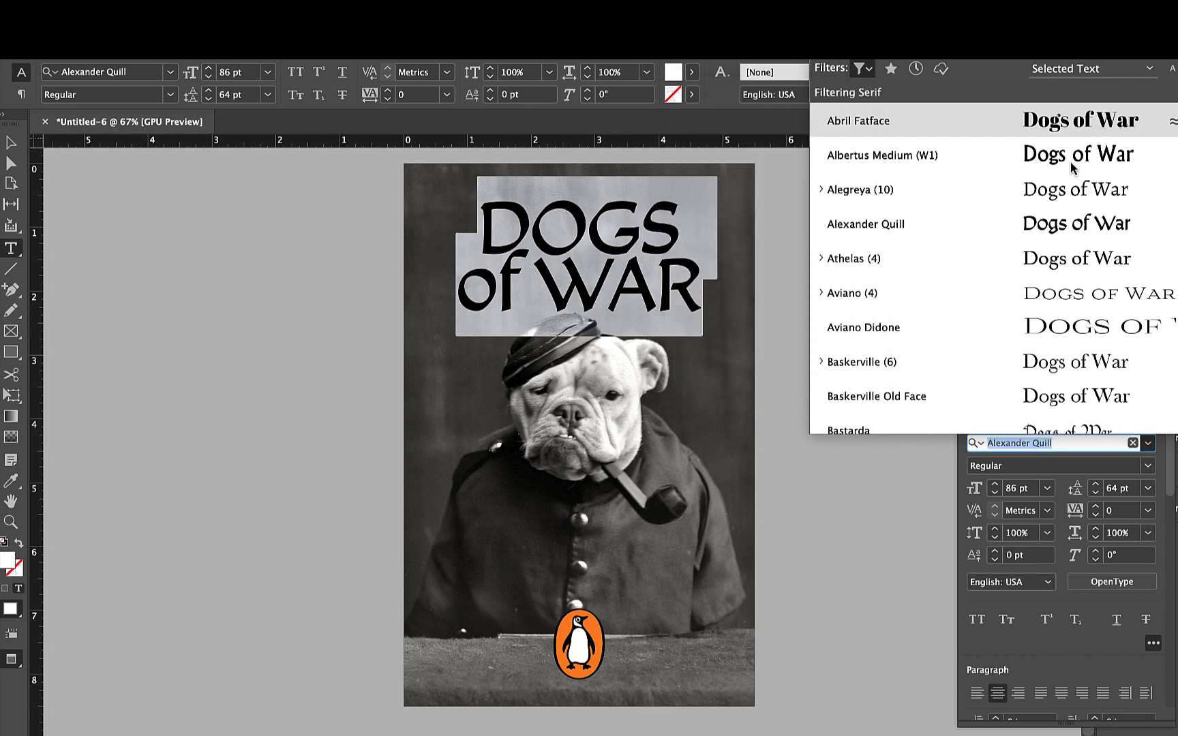
key(Return)
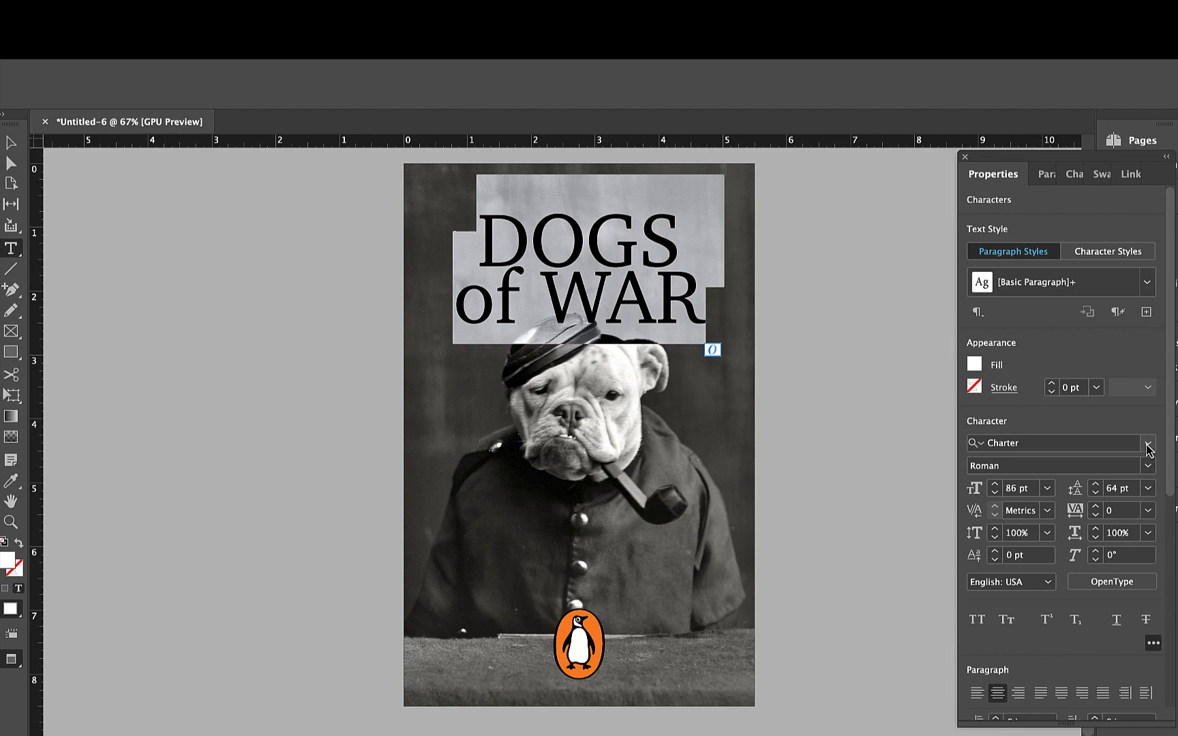
click(1148, 444)
scroll(1067, 374, down, 10)
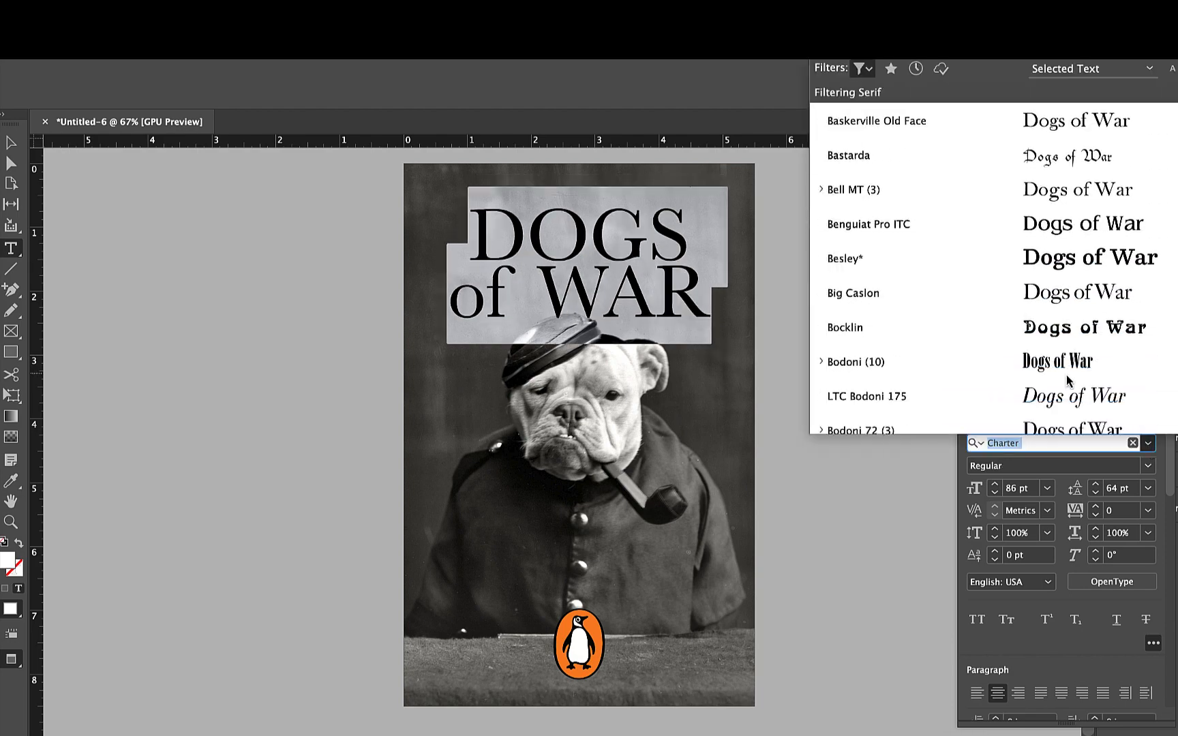
scroll(1067, 374, down, 15)
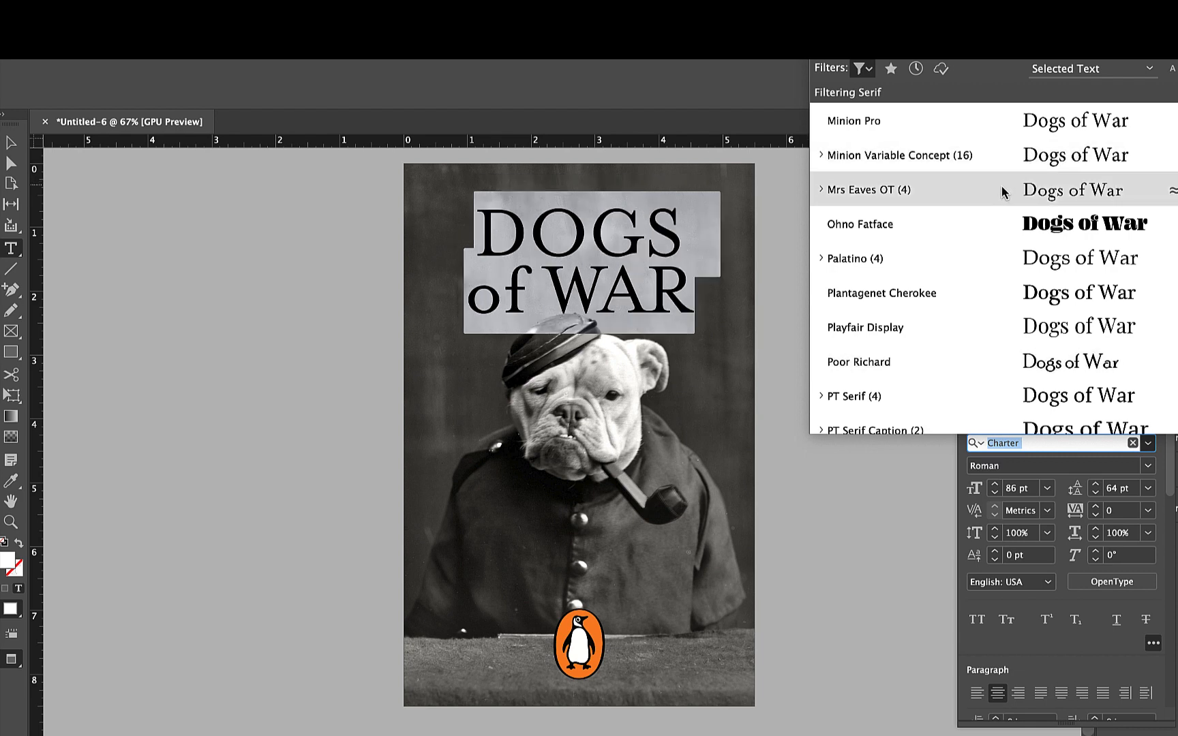
click(1002, 192)
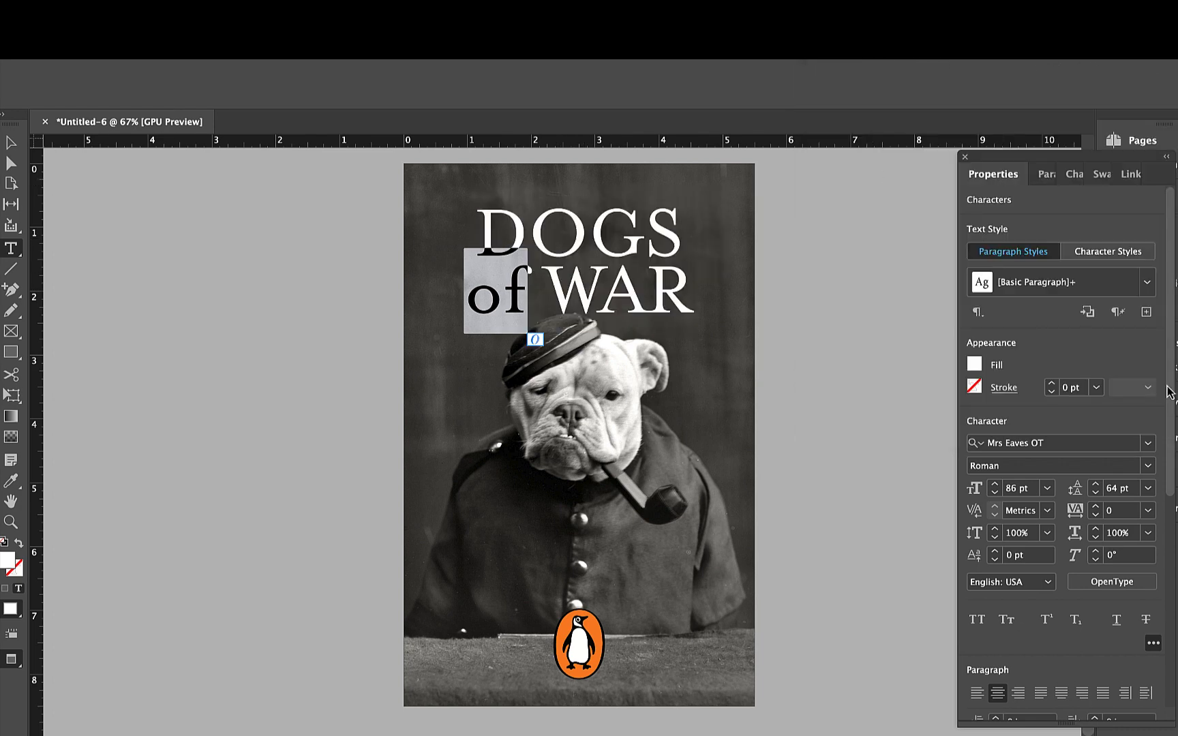
- Set the word "of" in the title's second line to the Italic style of Mrs Eaves OT
click(1148, 466)
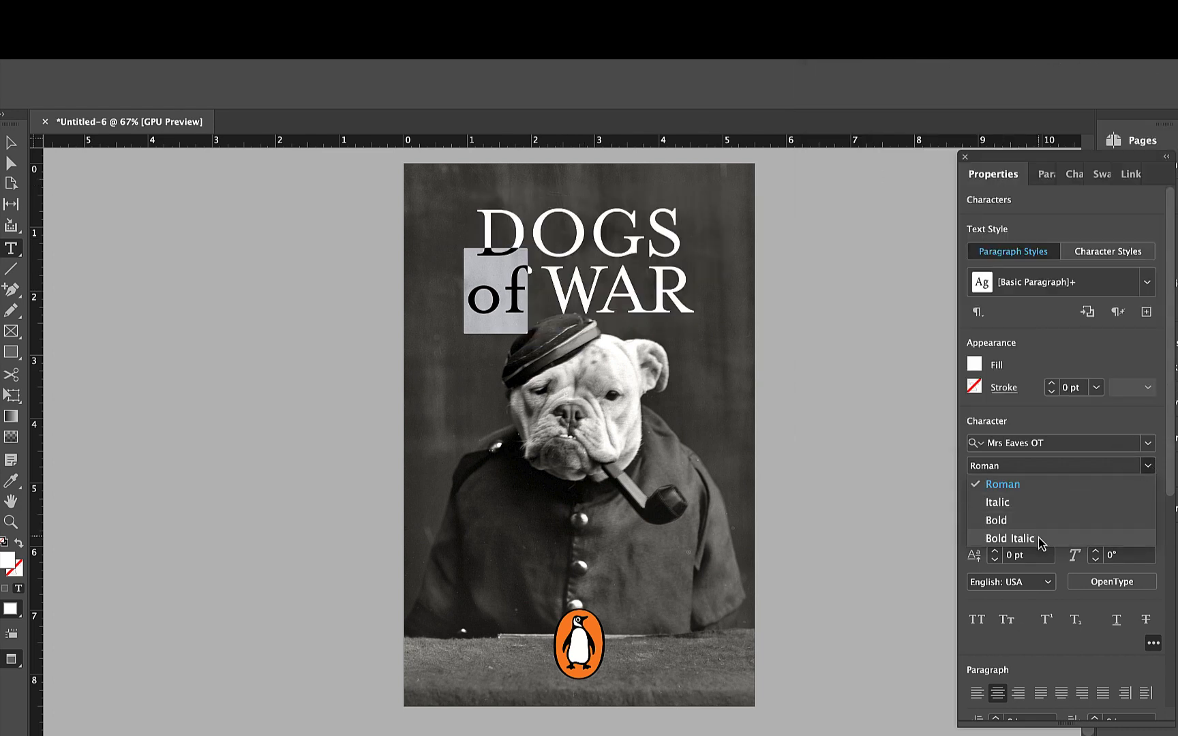
click(1035, 510)
click(504, 314)
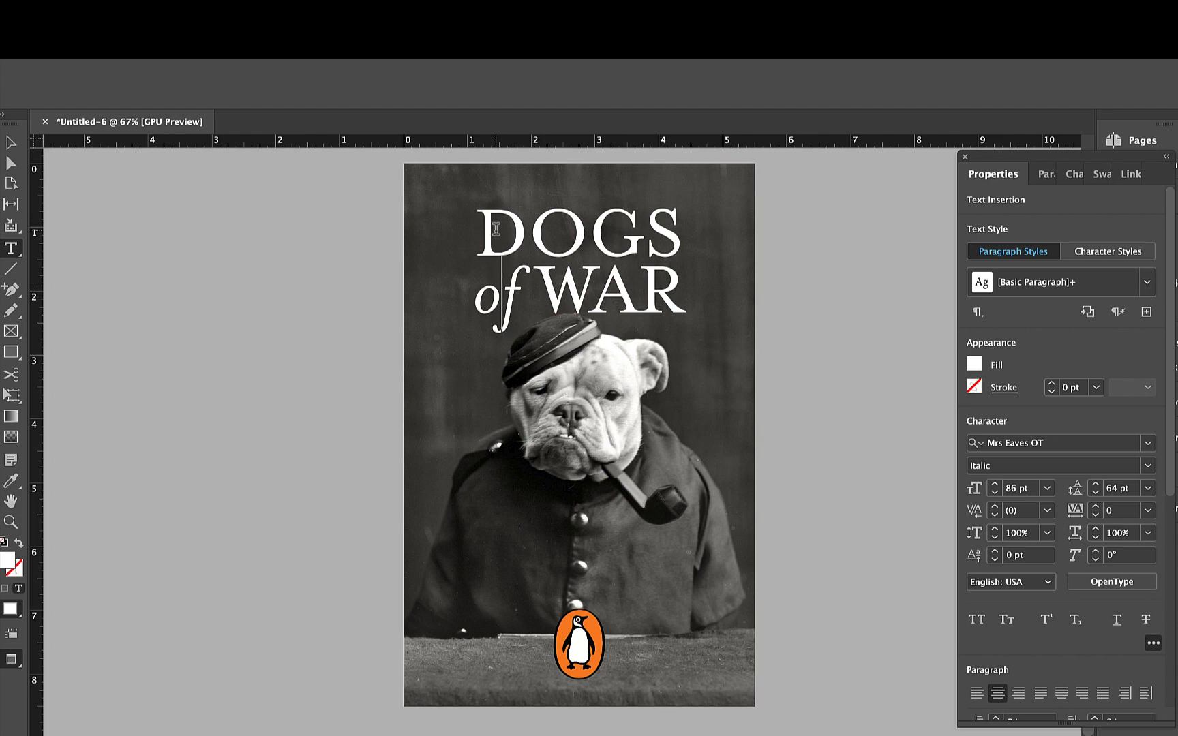
drag(495, 229, 658, 279)
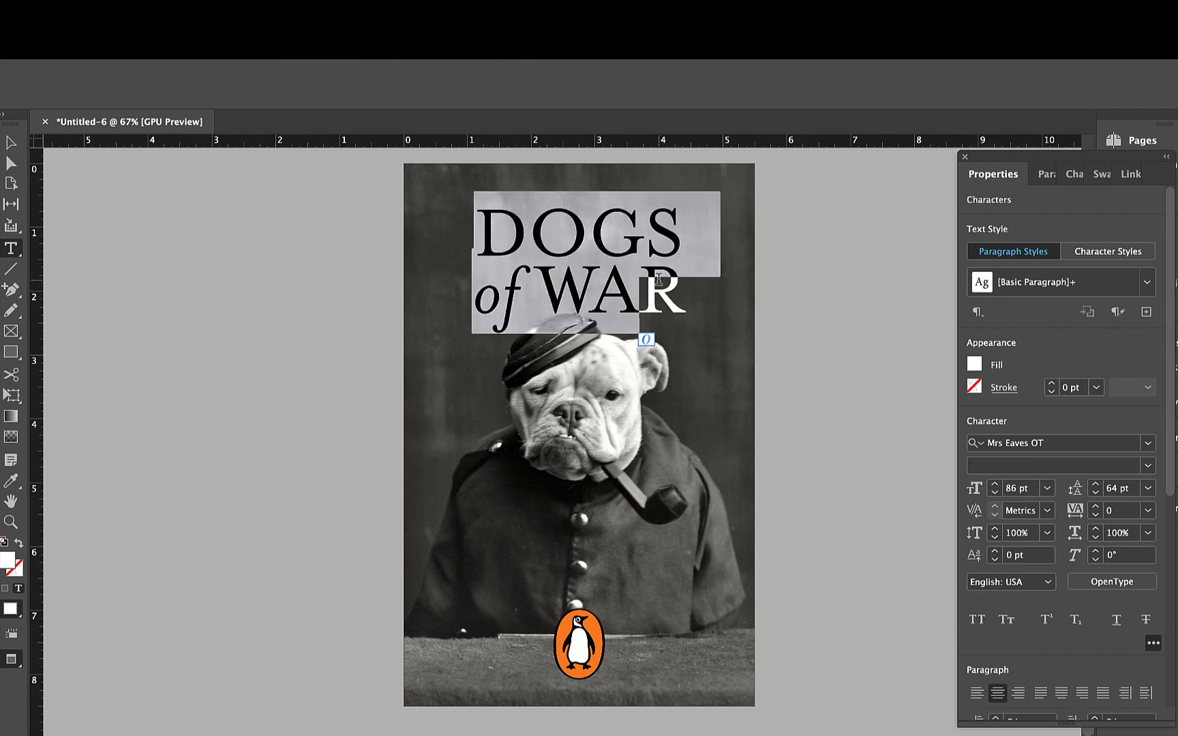
drag(469, 293, 525, 298)
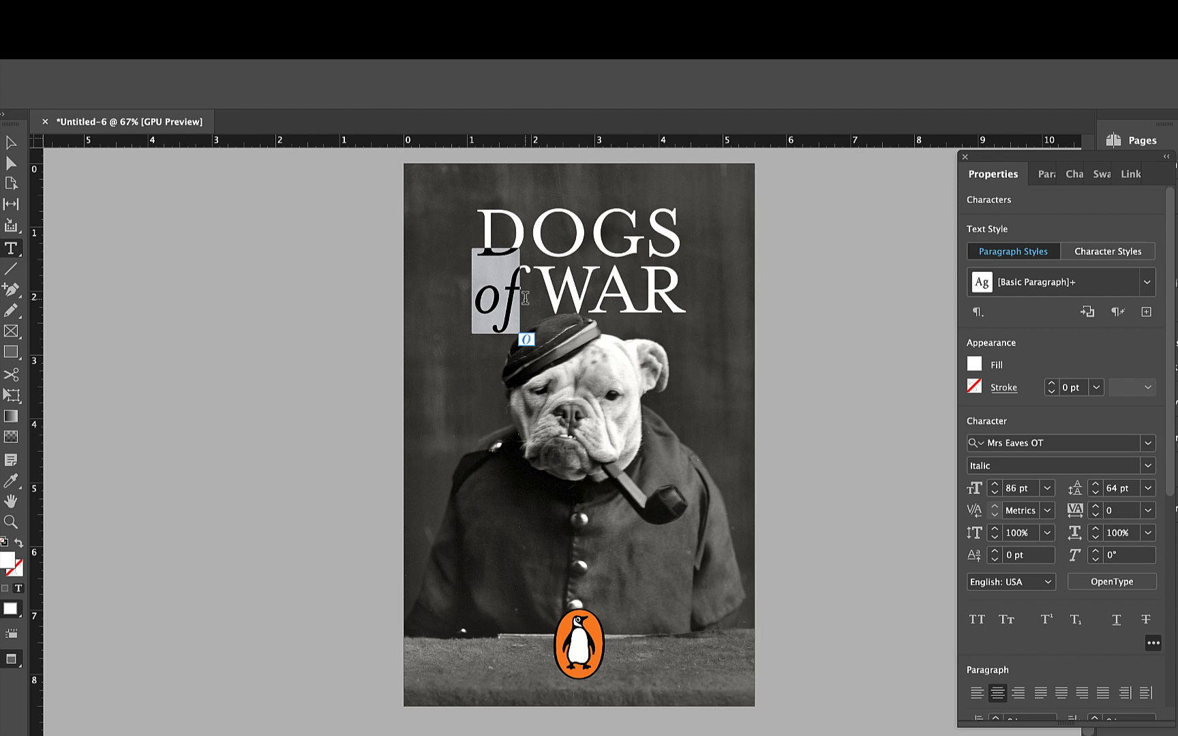
click(525, 297)
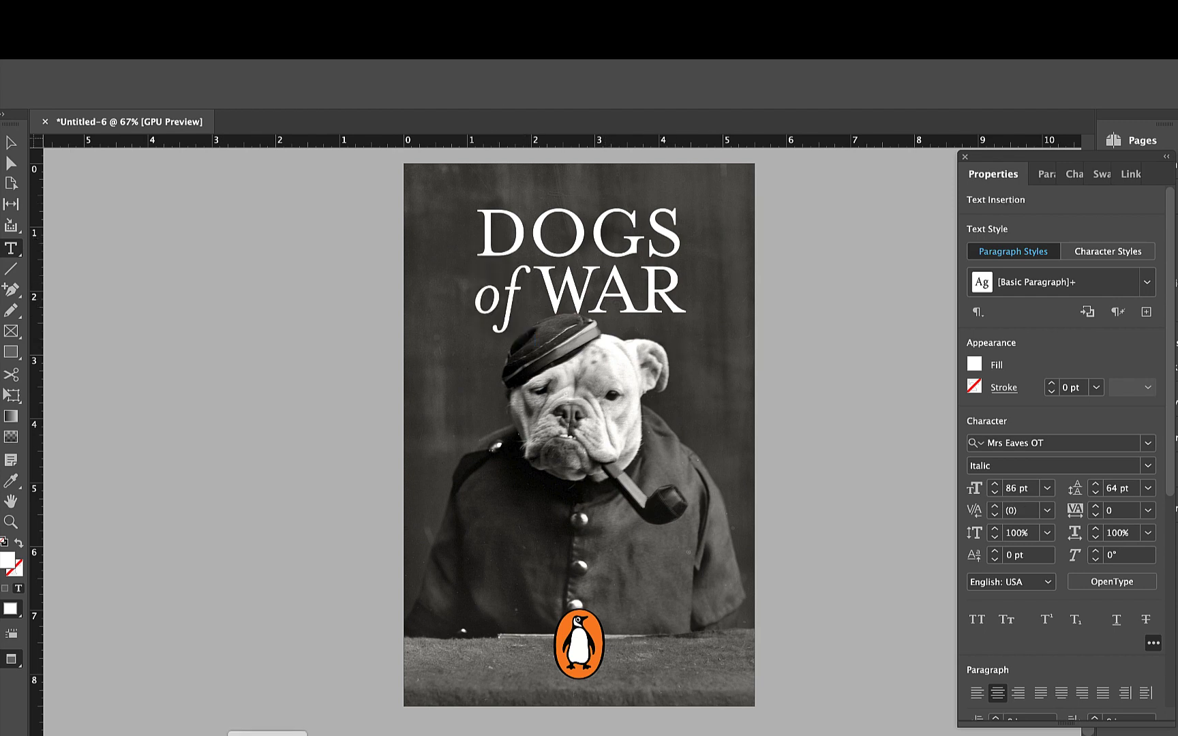
- Switch to the Adobe Fonts website in the browser and open its full font catalog
click(295, 735)
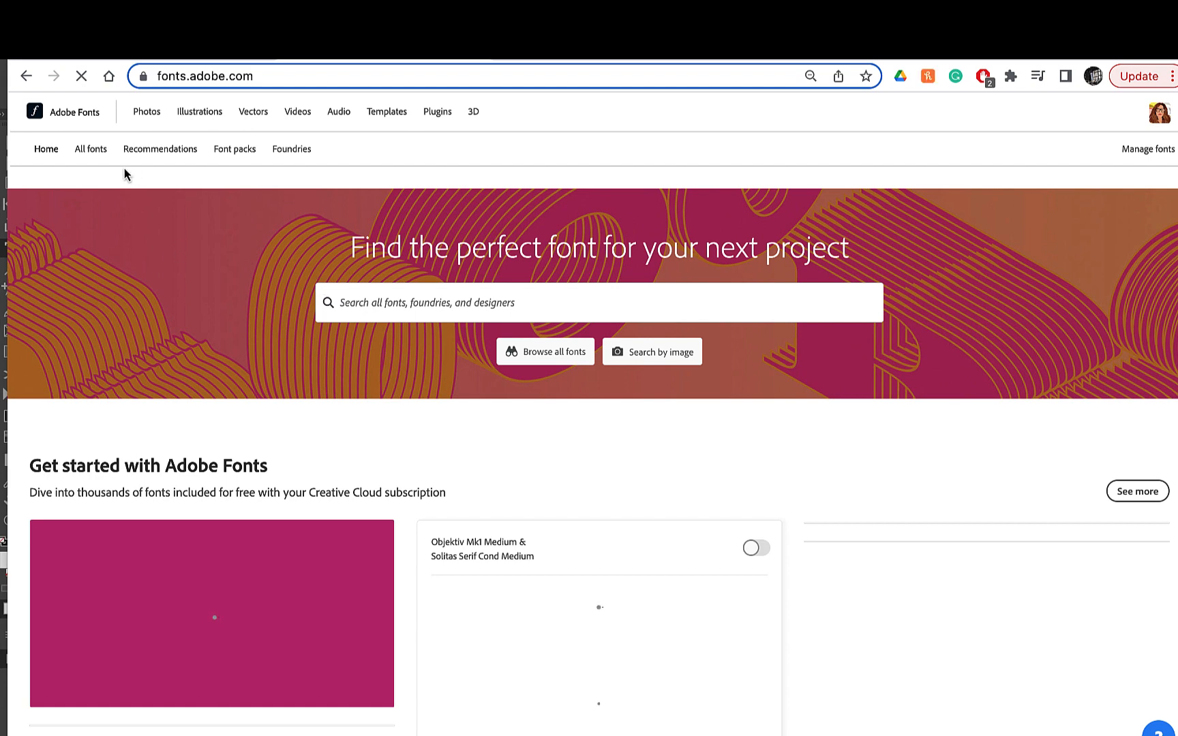
click(91, 152)
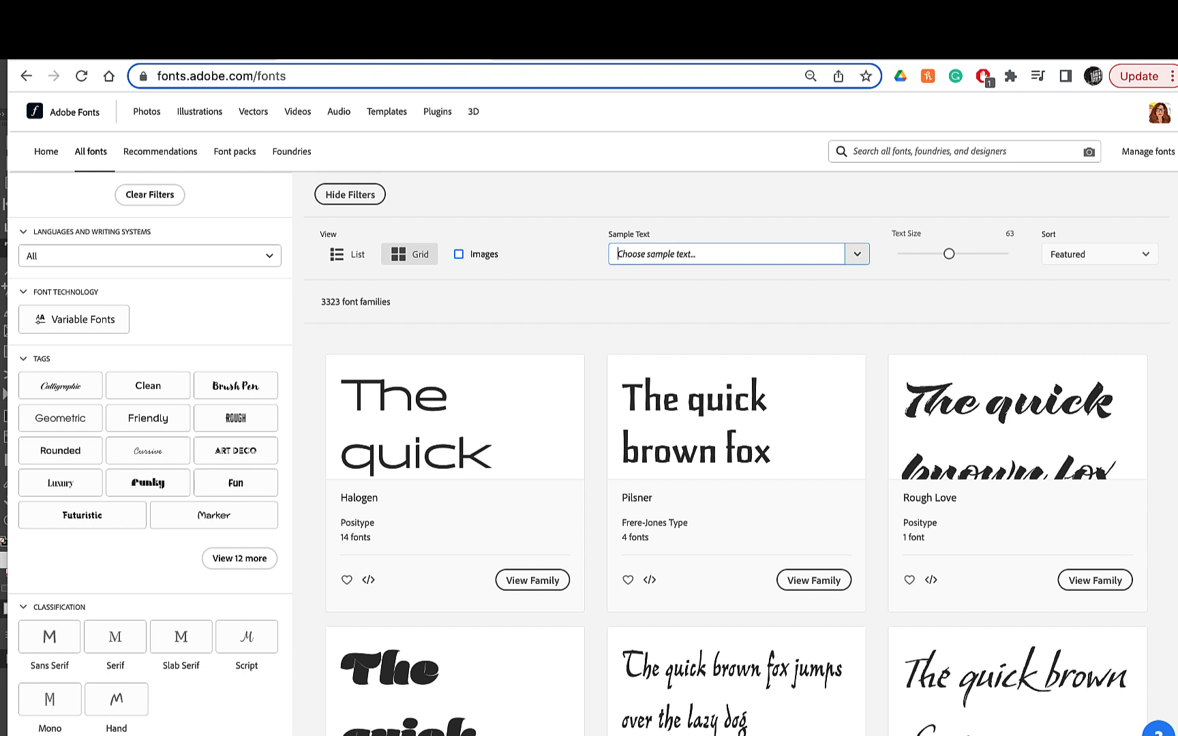
- Set the font catalog's sample text to "DOGSof WAR", with DOGS and WAR in capitals
text(Dos of)
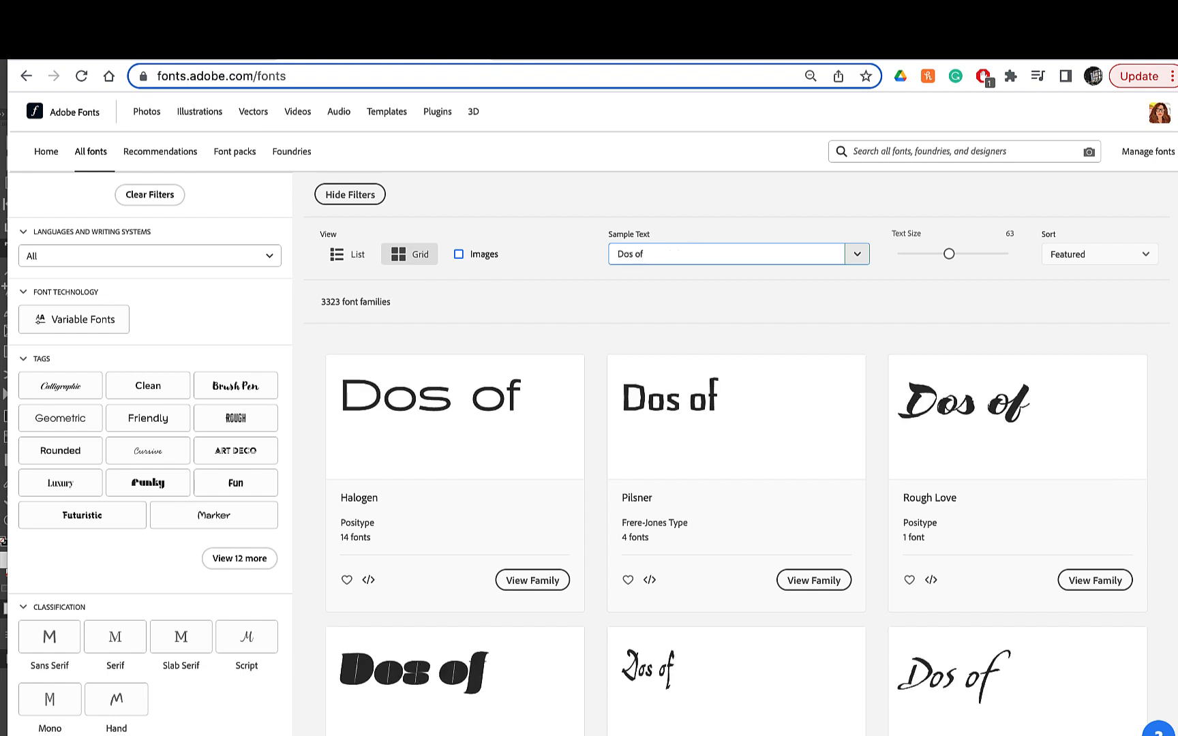
text( War)
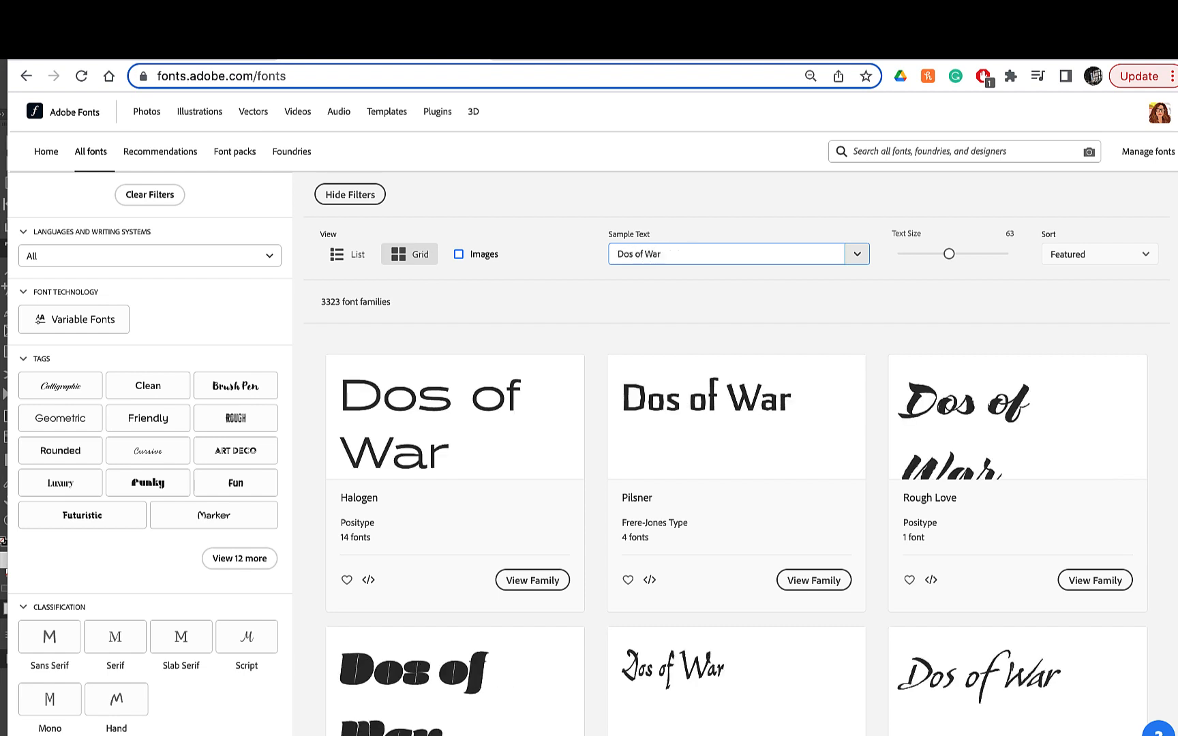
click(628, 256)
text(g)
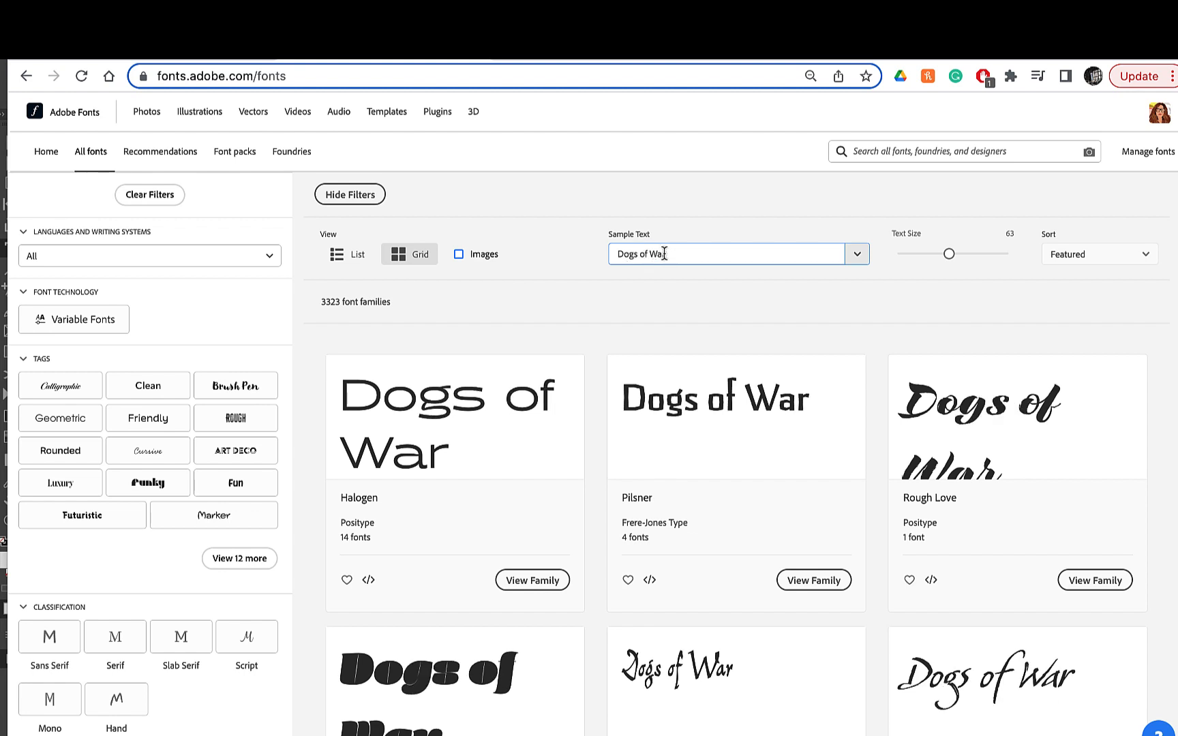
drag(666, 254, 652, 253)
text(WWAR)
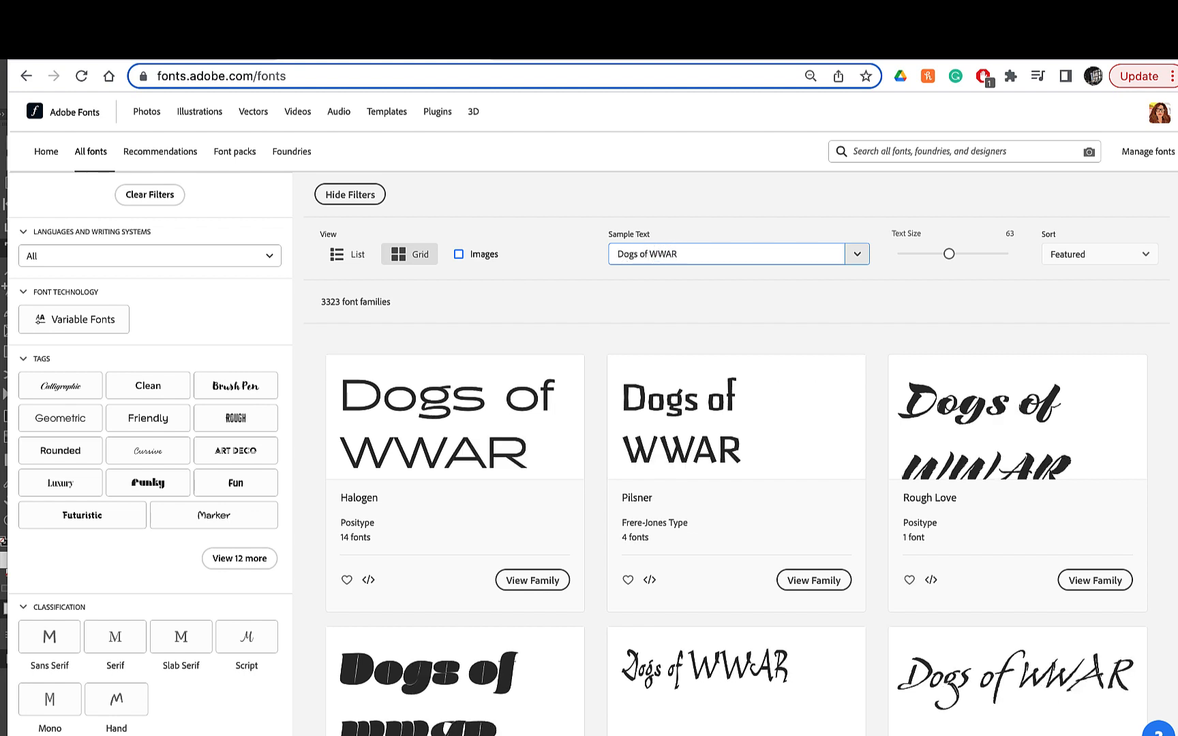
key(BackSpace)
drag(639, 255, 618, 255)
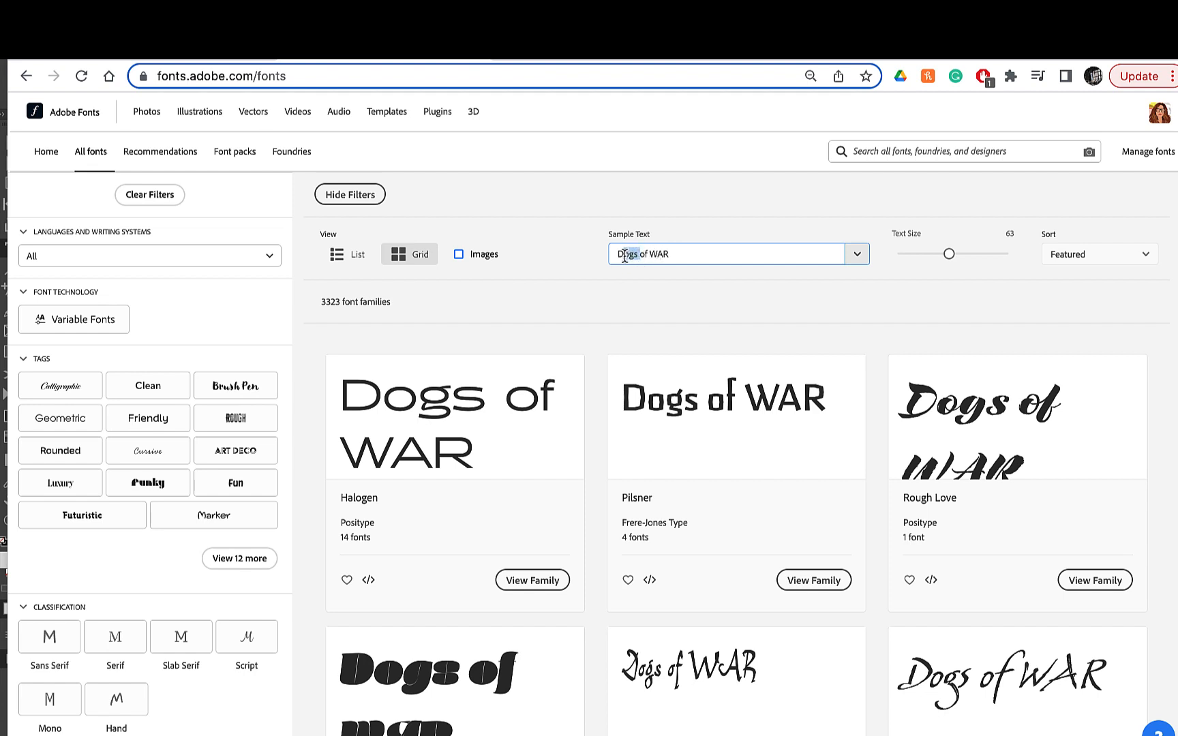
text(DOGS)
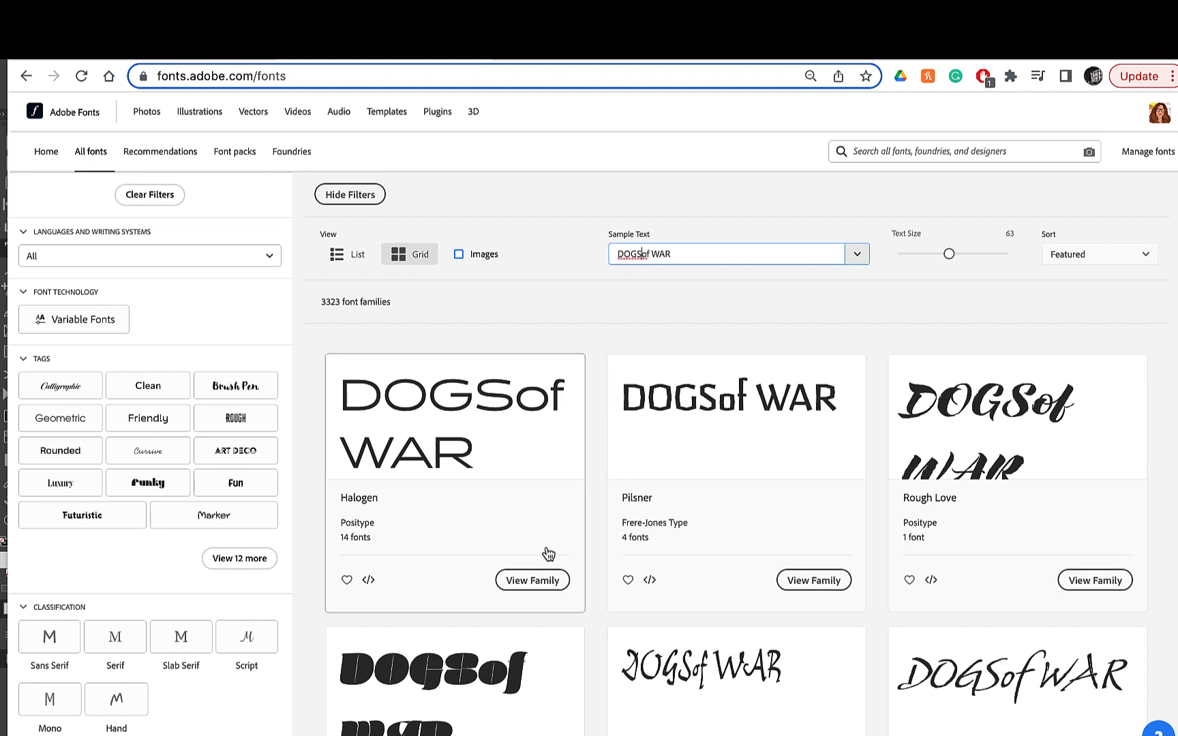
- Filter the font catalog to the Serif classification
click(115, 637)
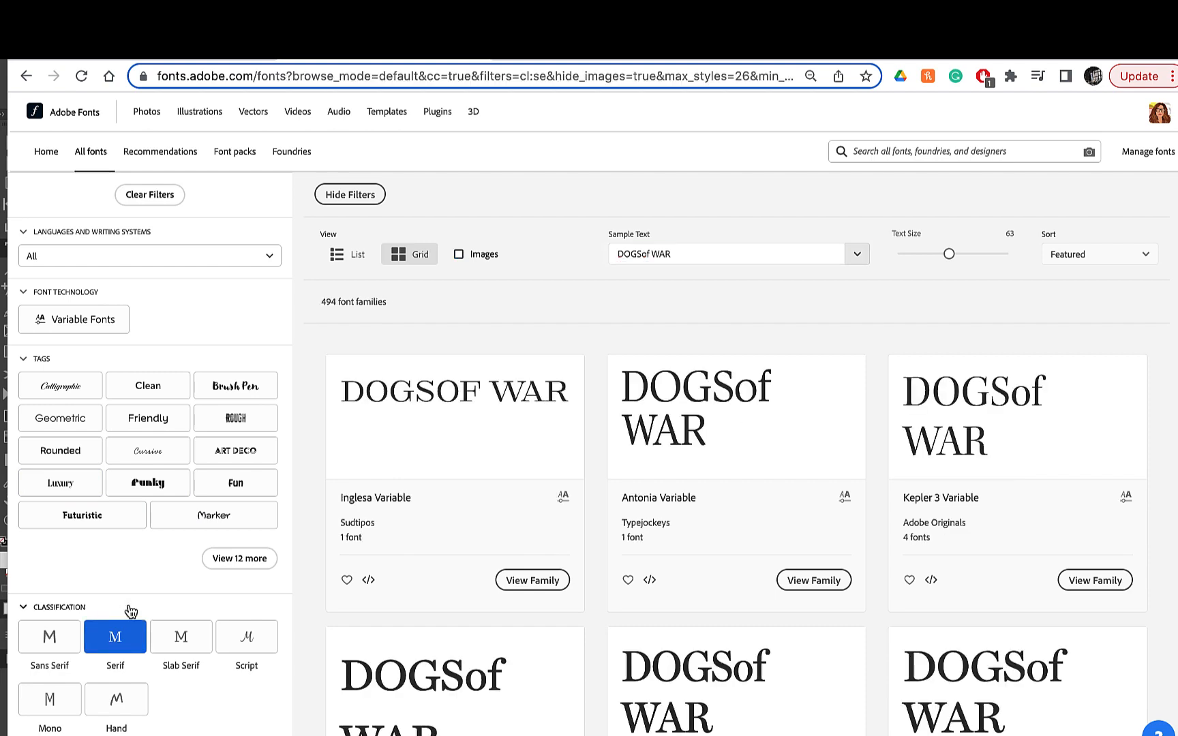
scroll(565, 378, down, 4)
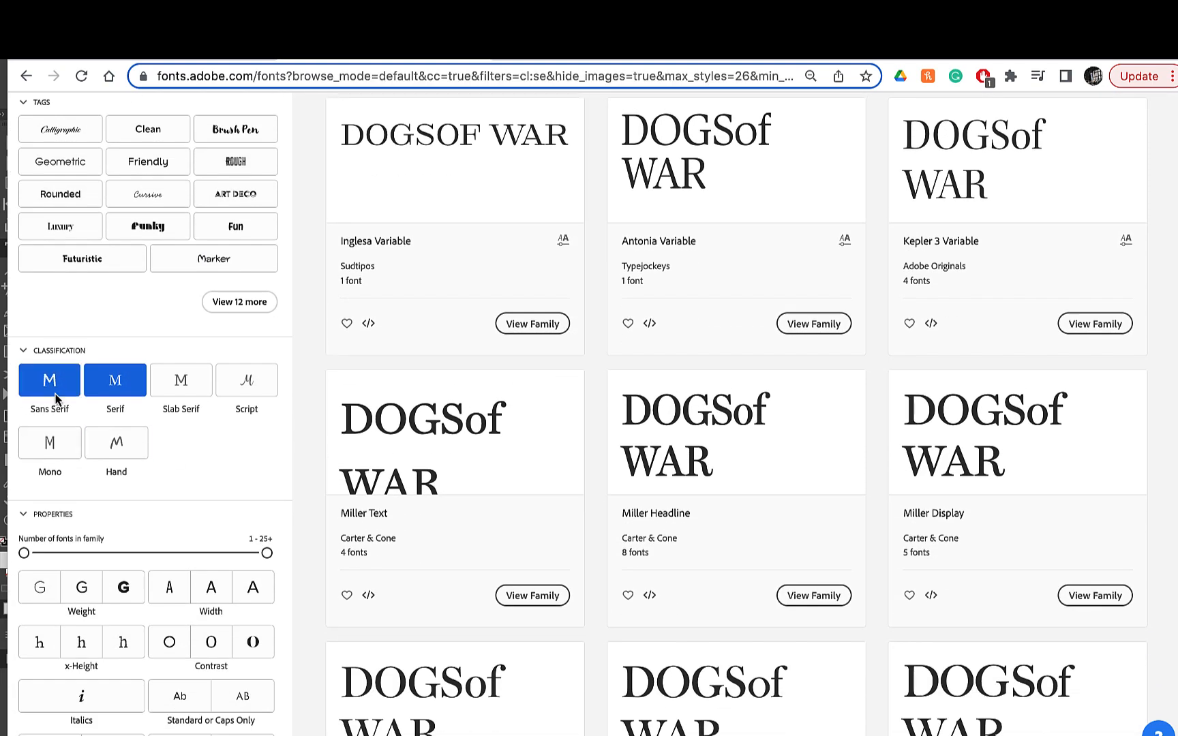
scroll(528, 484, up, 2)
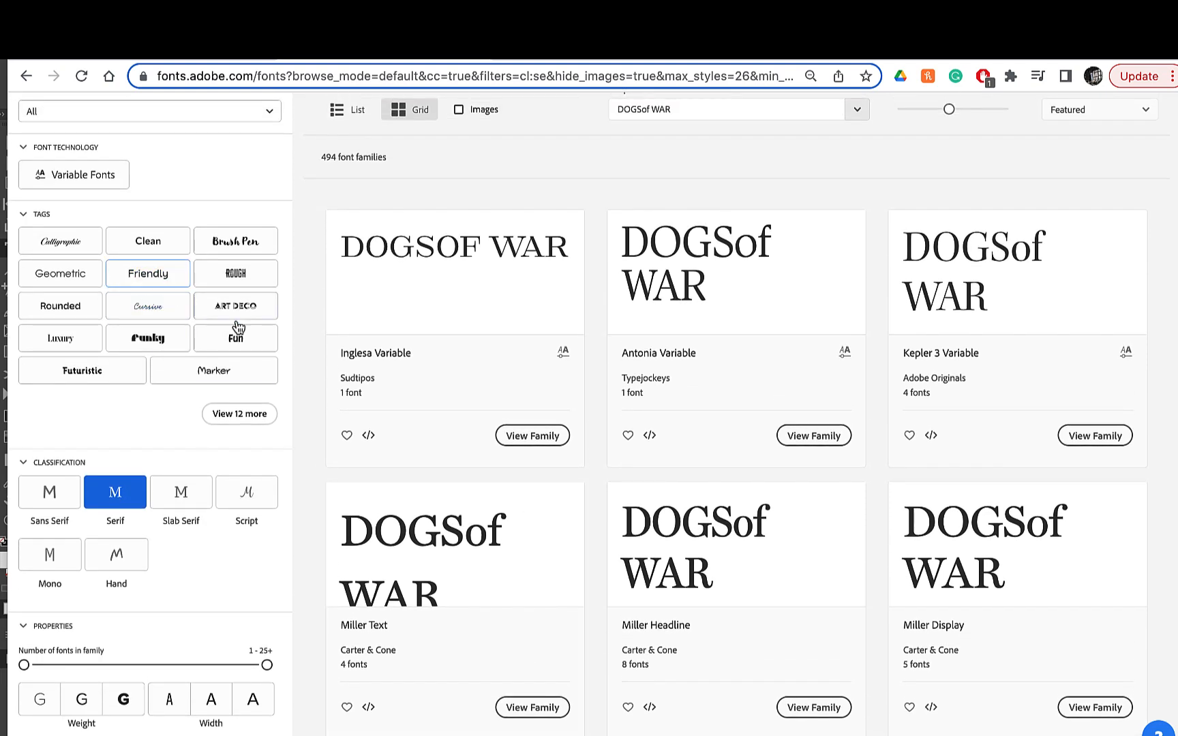
- Expand the full tag list and try the Fun and Funky tags on the serif fonts
click(242, 416)
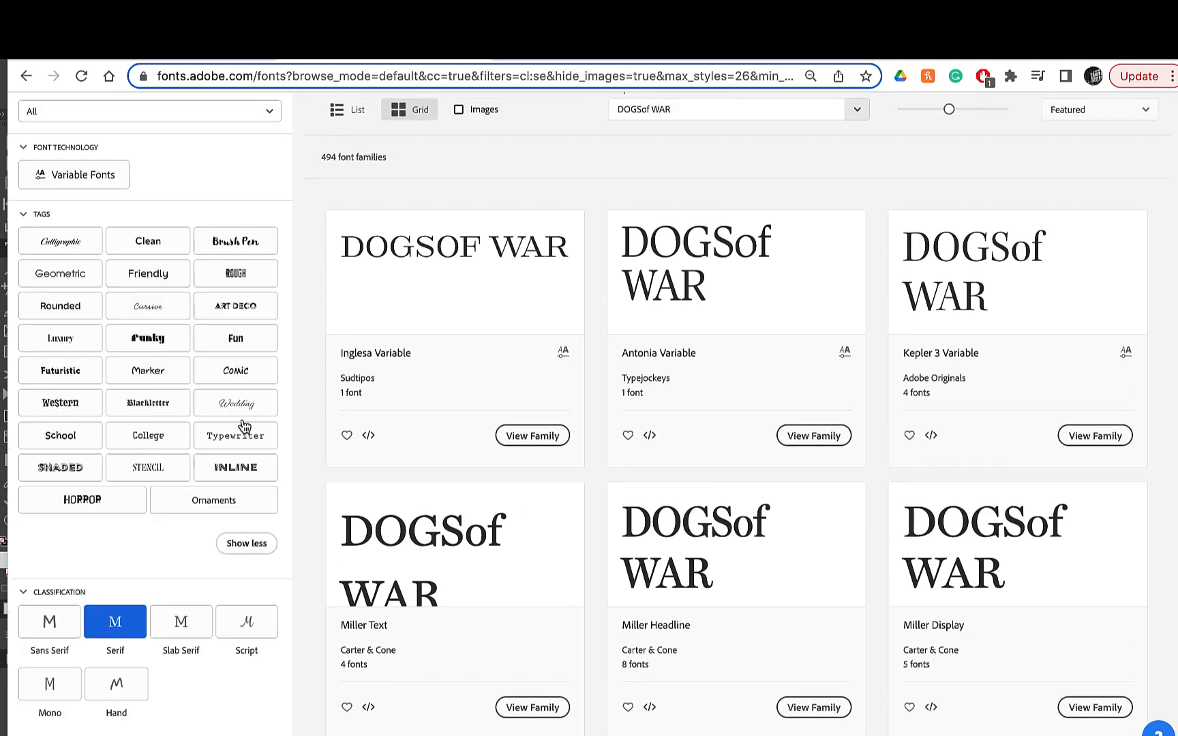
click(231, 344)
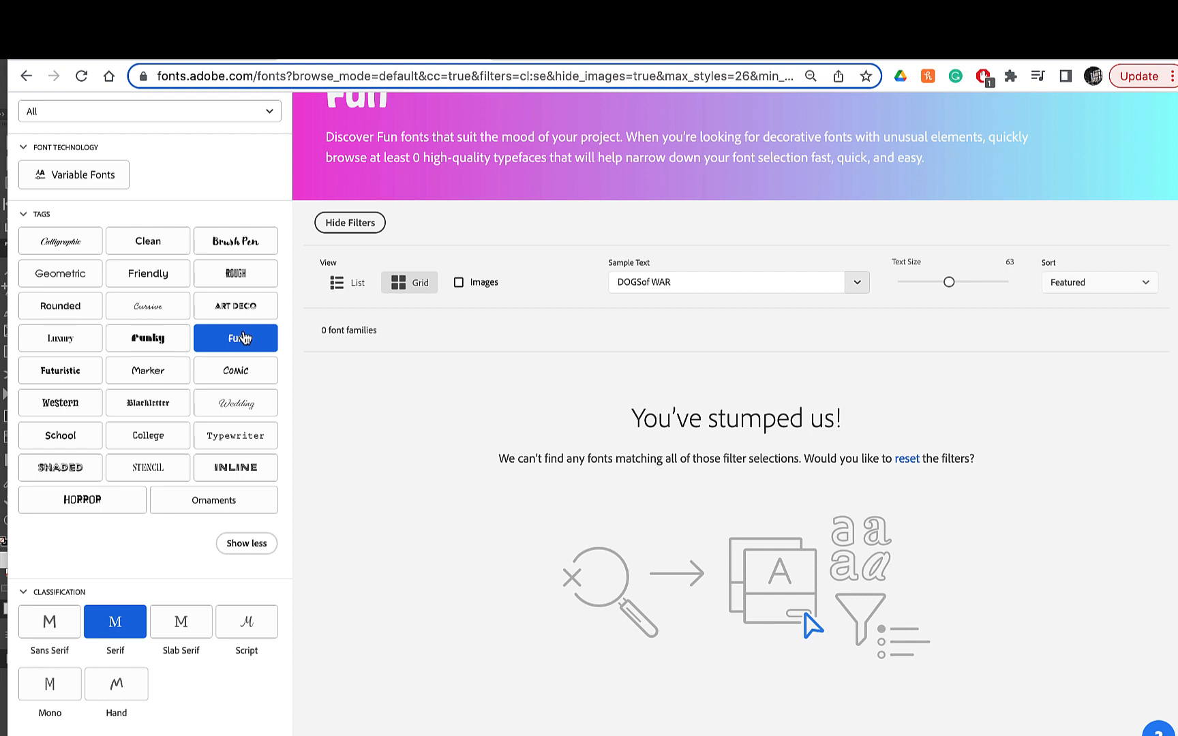
scroll(224, 396, down, 5)
scroll(225, 396, up, 4)
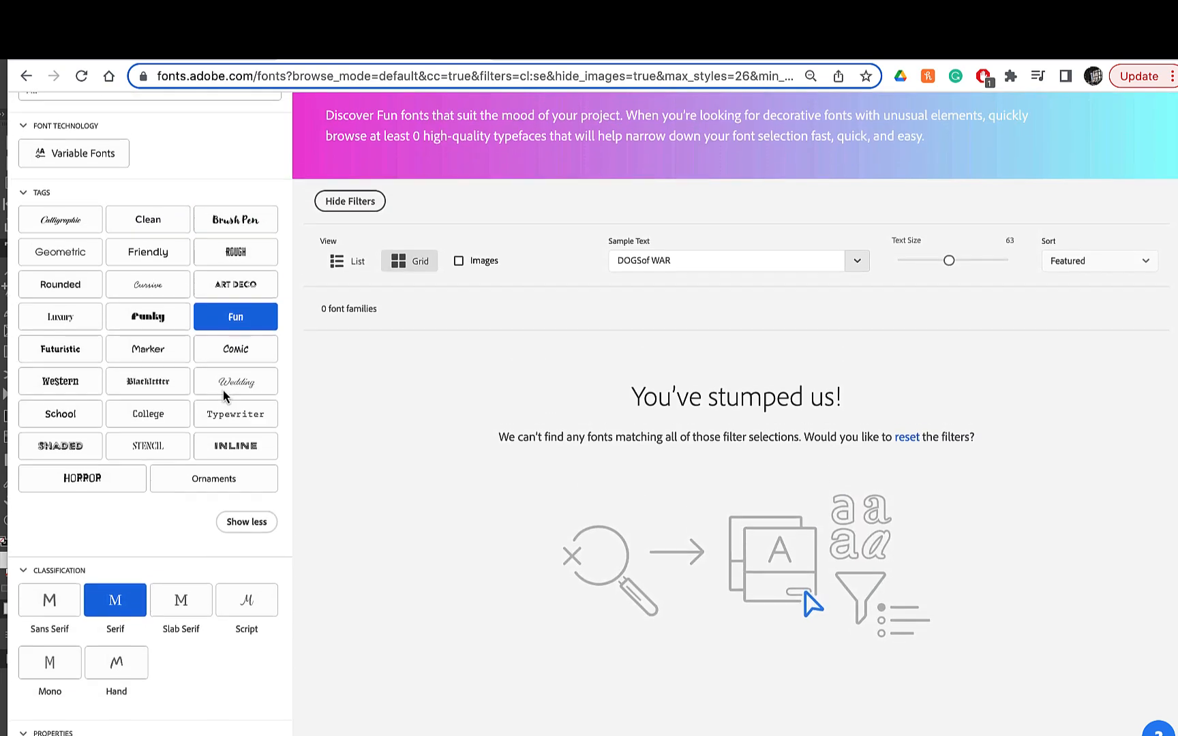
click(157, 320)
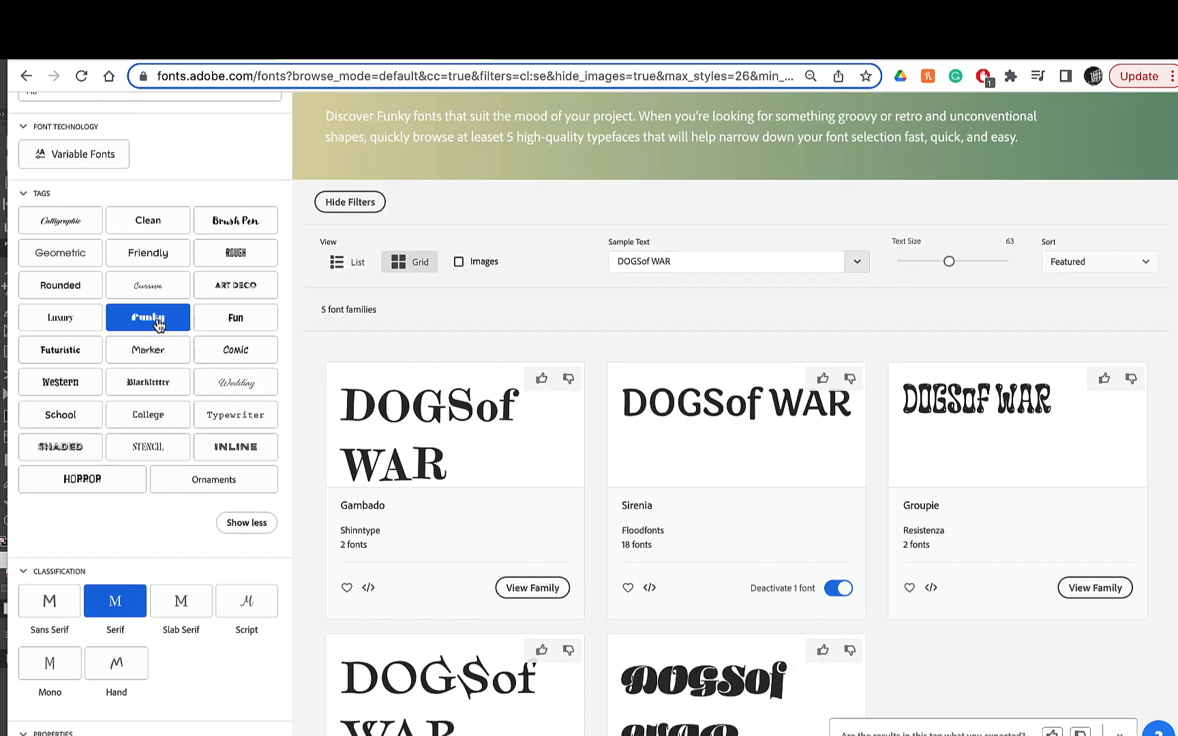
scroll(543, 328, down, 2)
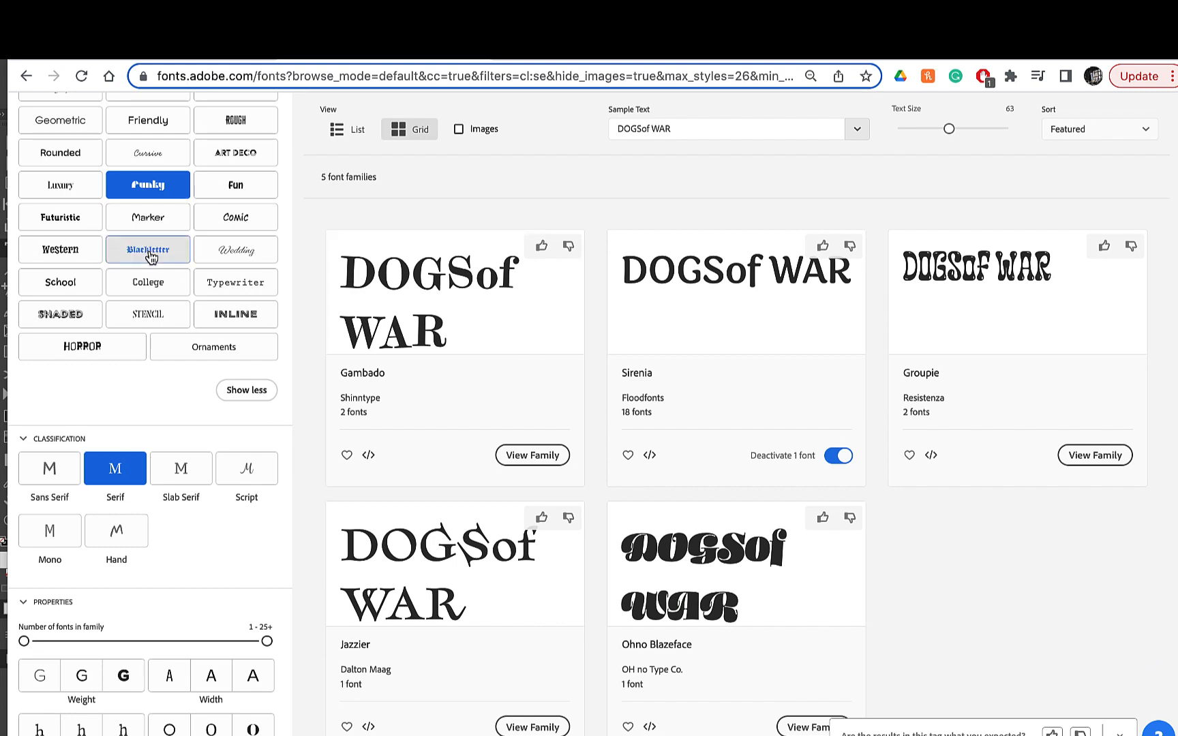
- Browse the serif fonts under the Luxury tag and clear that tag again
click(61, 188)
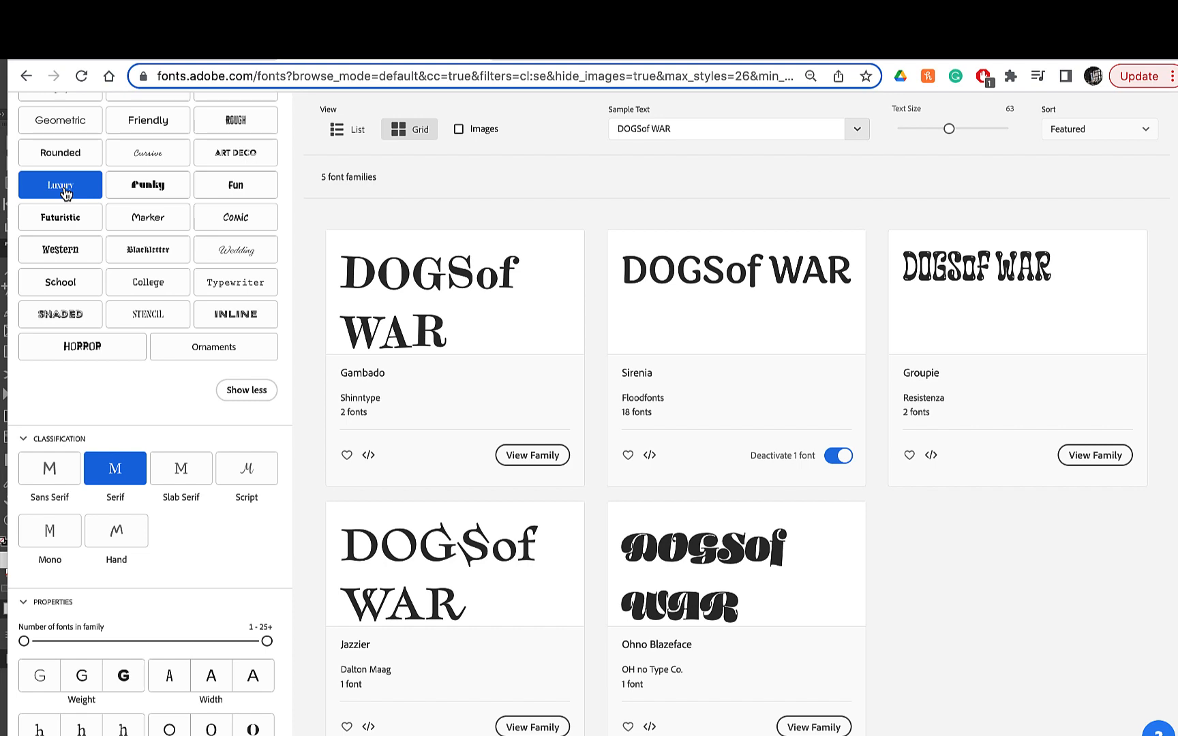
scroll(465, 295, down, 2)
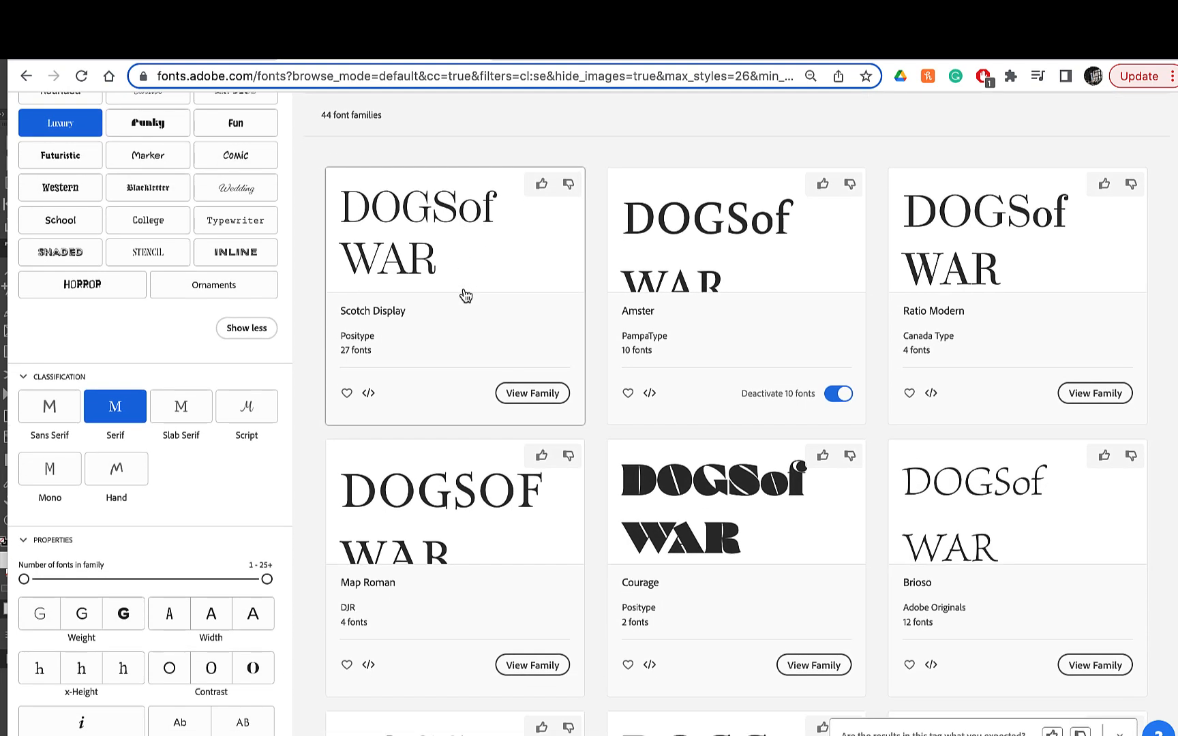
scroll(457, 371, up, 5)
scroll(450, 331, up, 1)
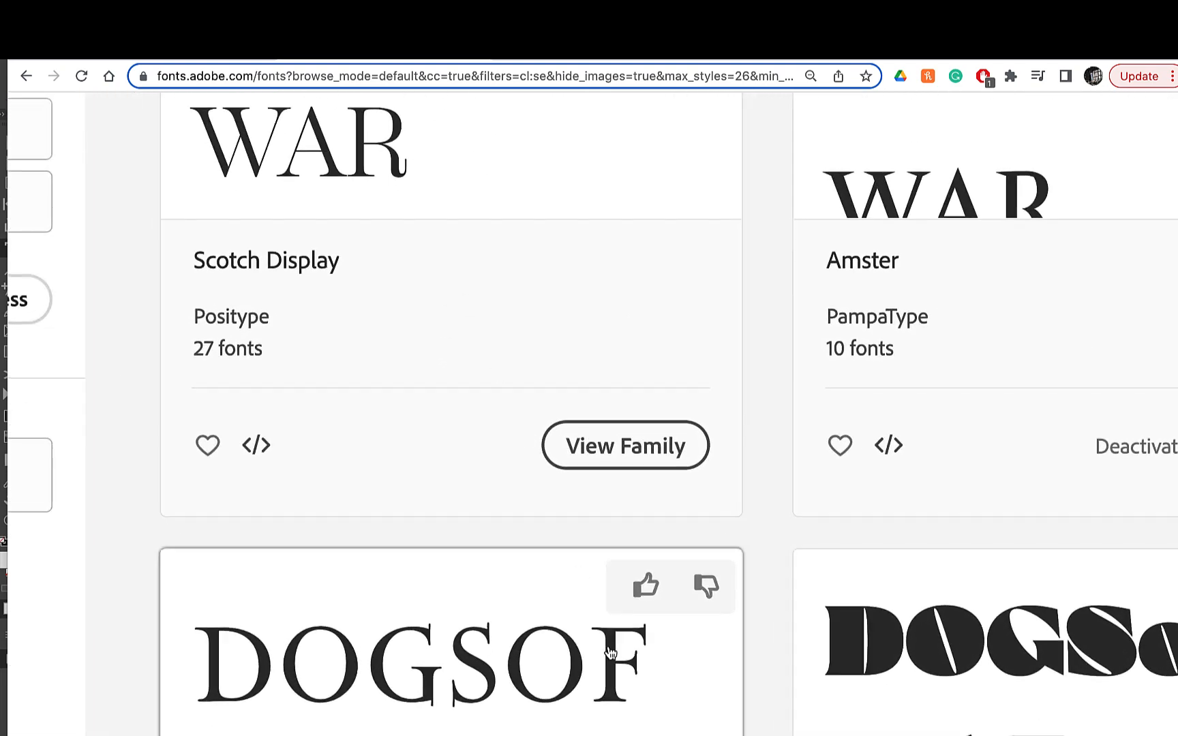
scroll(743, 422, down, 5)
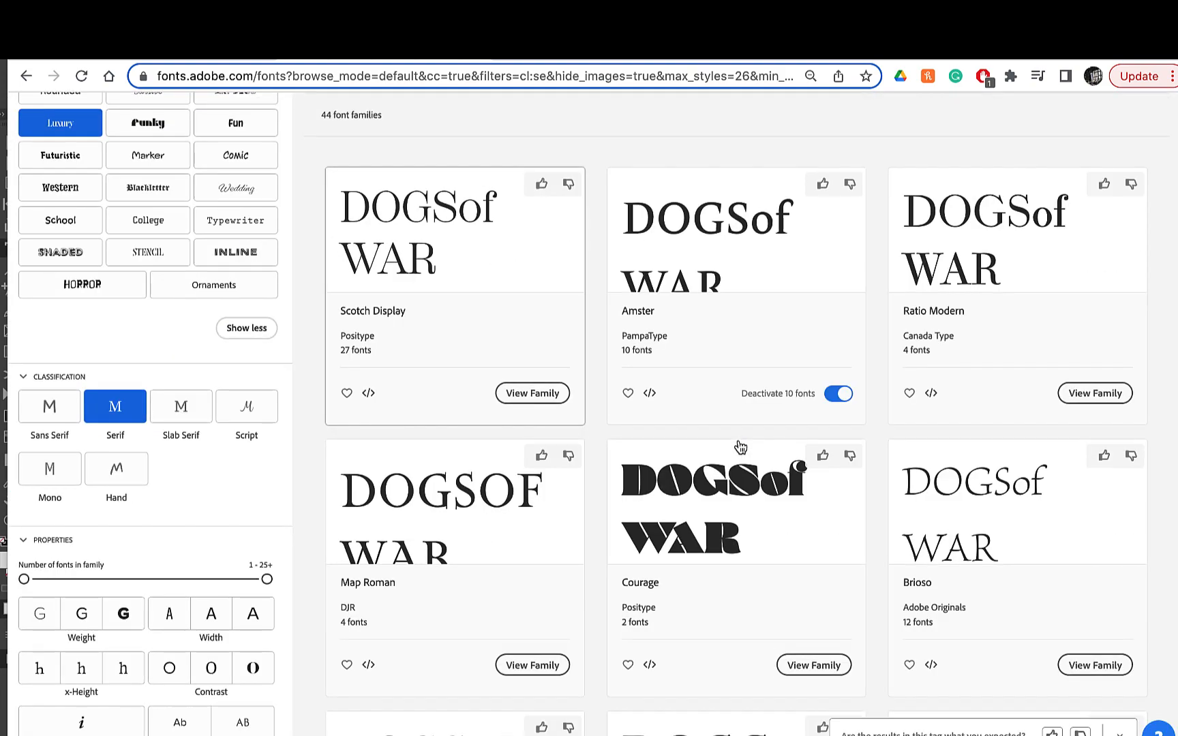
scroll(740, 446, down, 8)
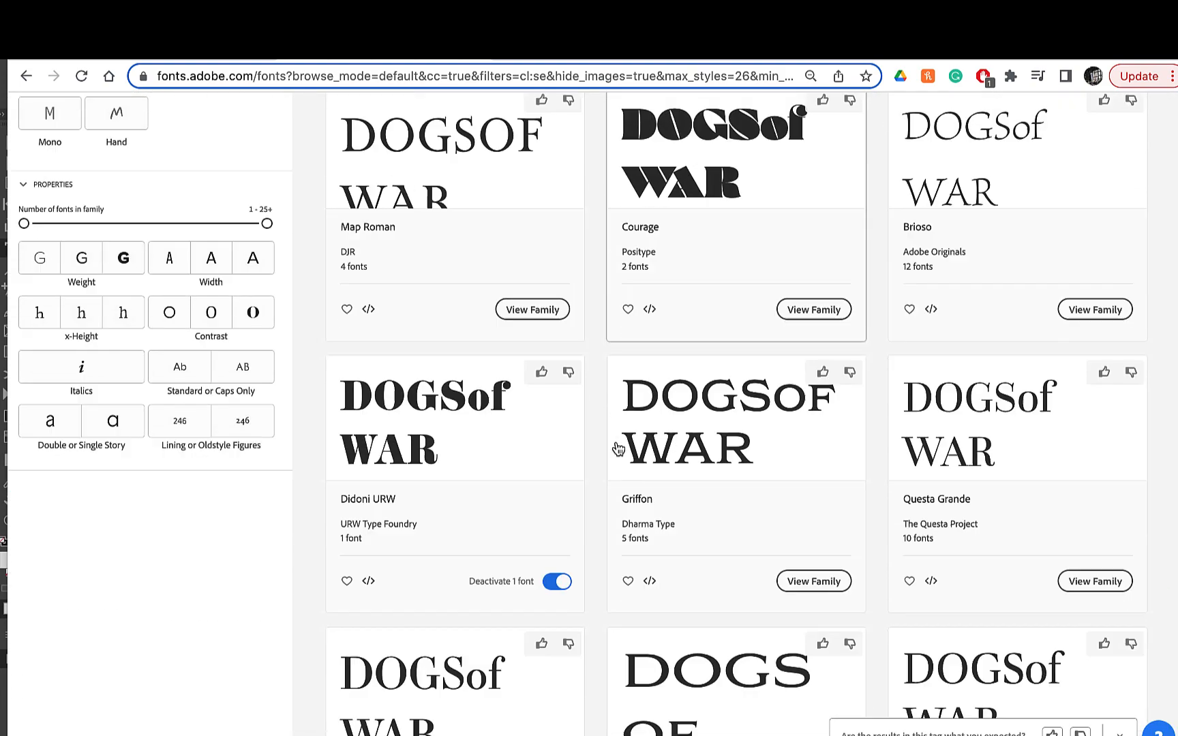
scroll(619, 448, up, 9)
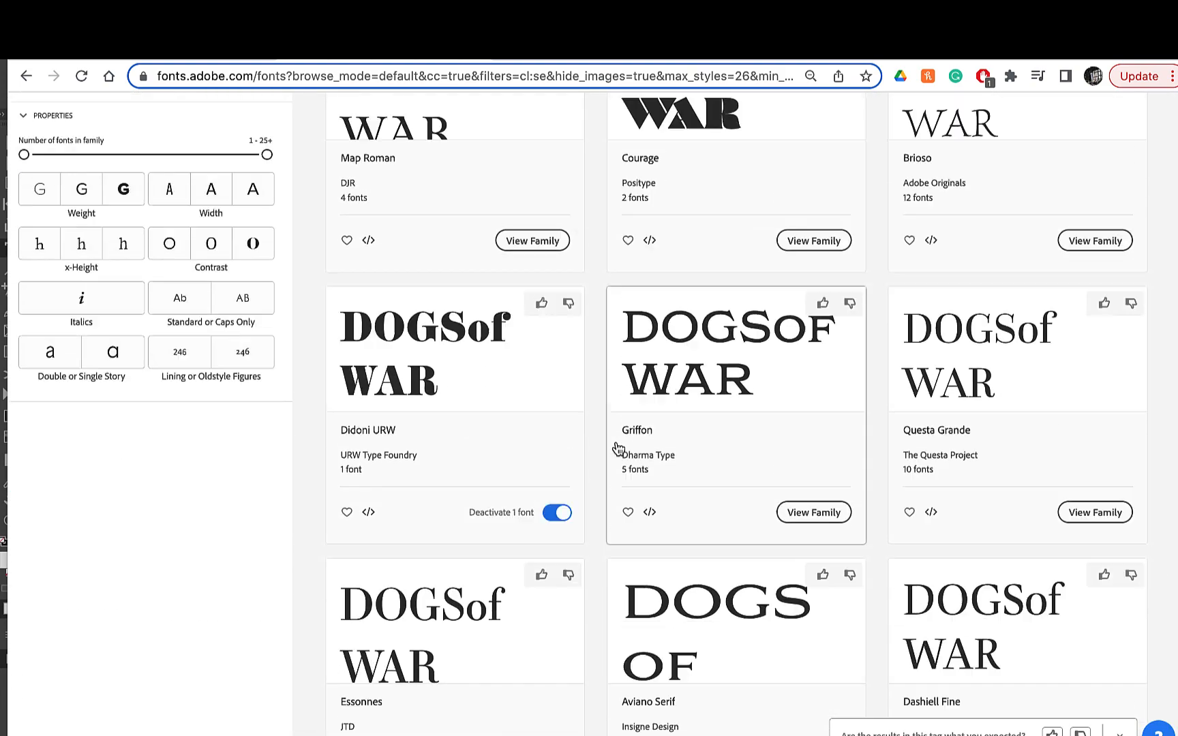
scroll(618, 448, up, 2)
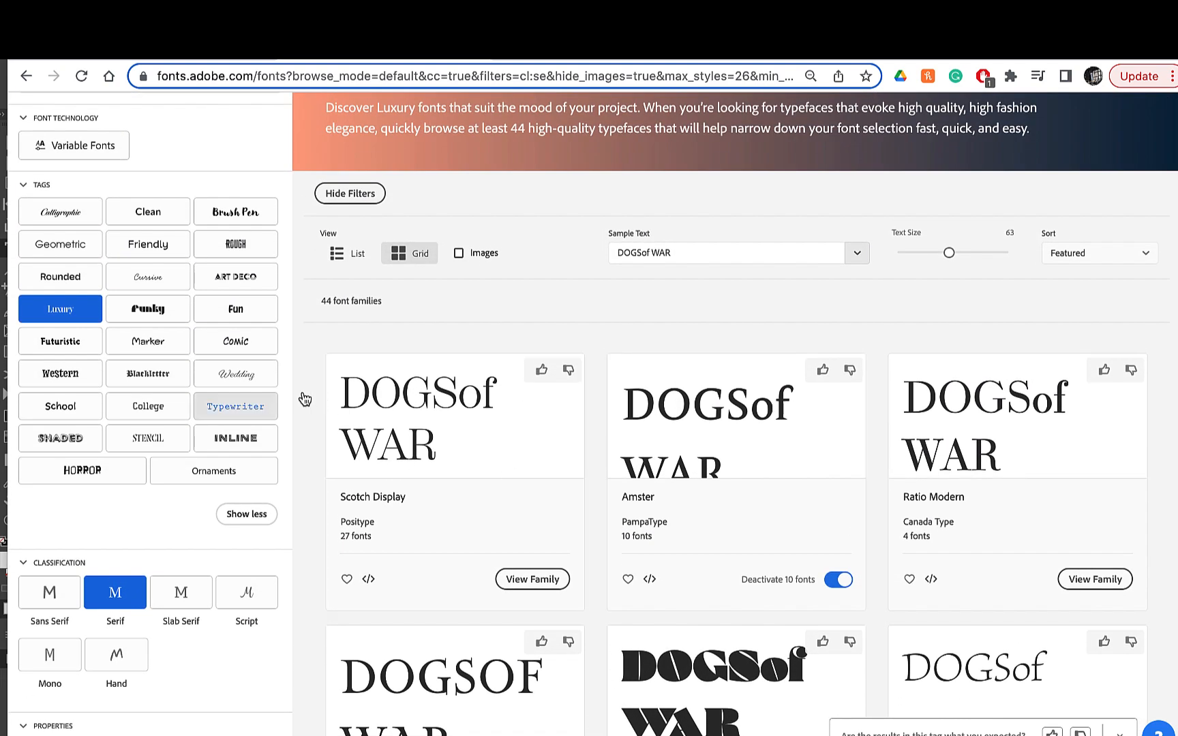
click(73, 313)
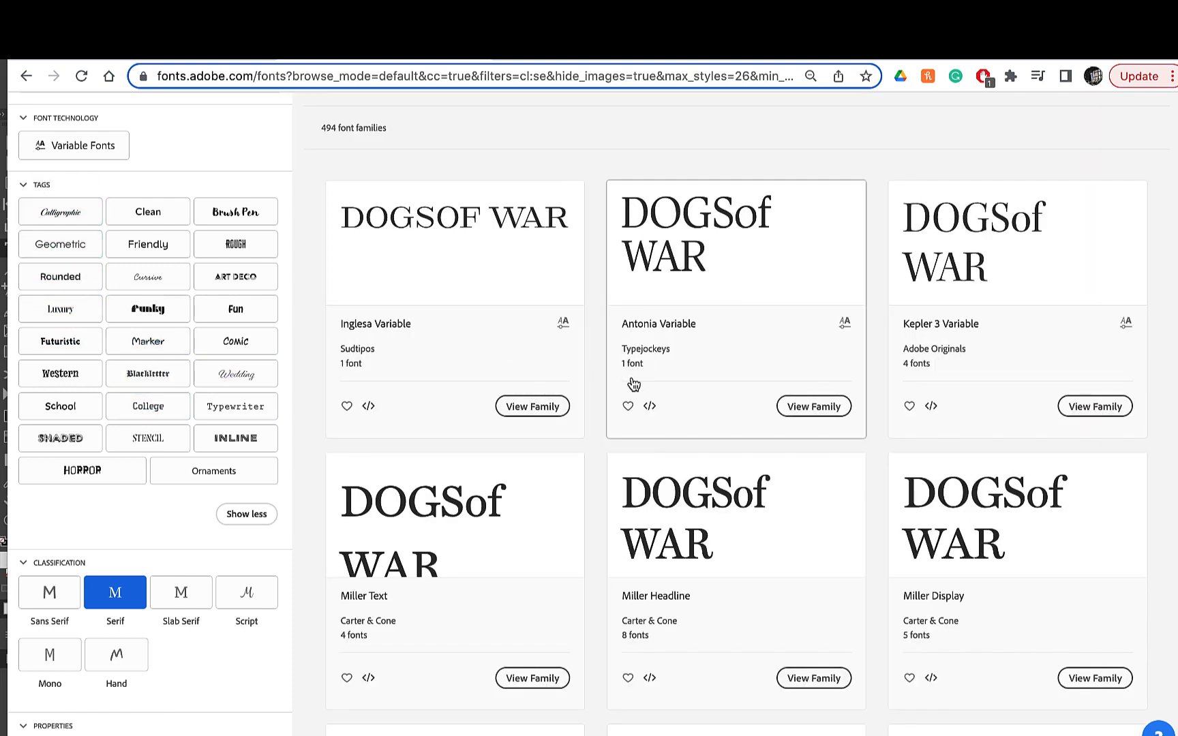
- Browse the serif families through the second results page and open the Vendetta family
scroll(634, 384, down, 5)
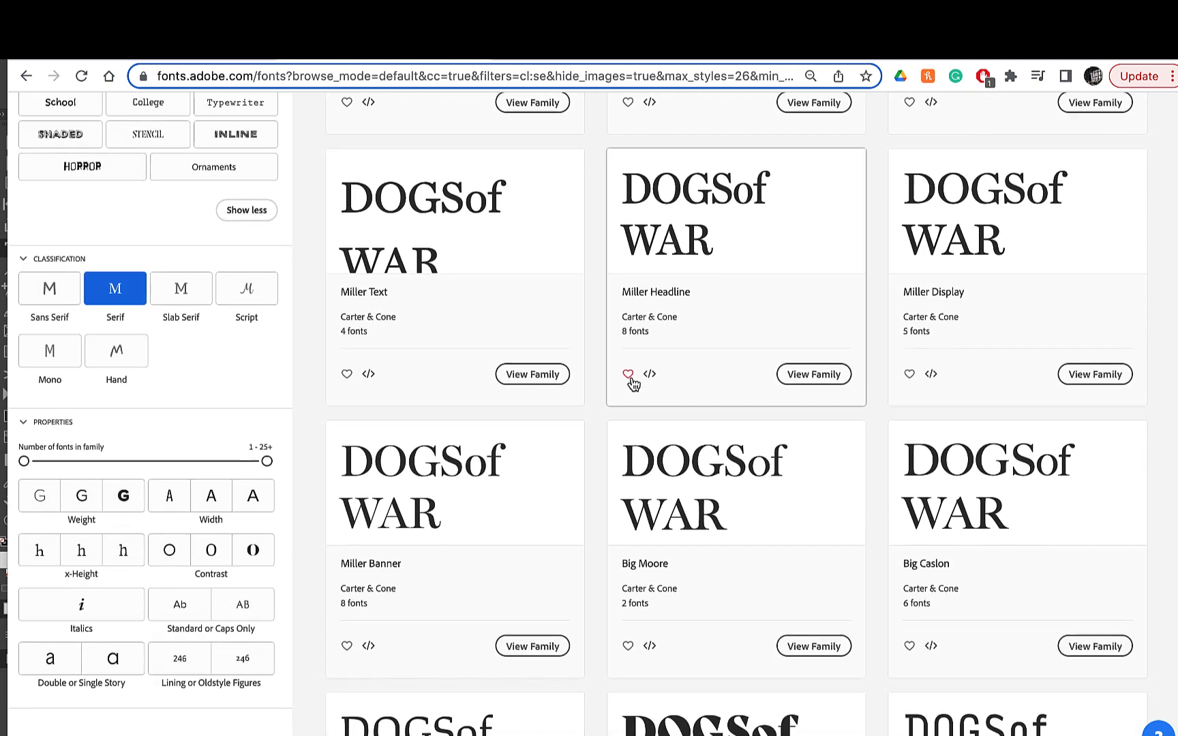
scroll(634, 384, down, 5)
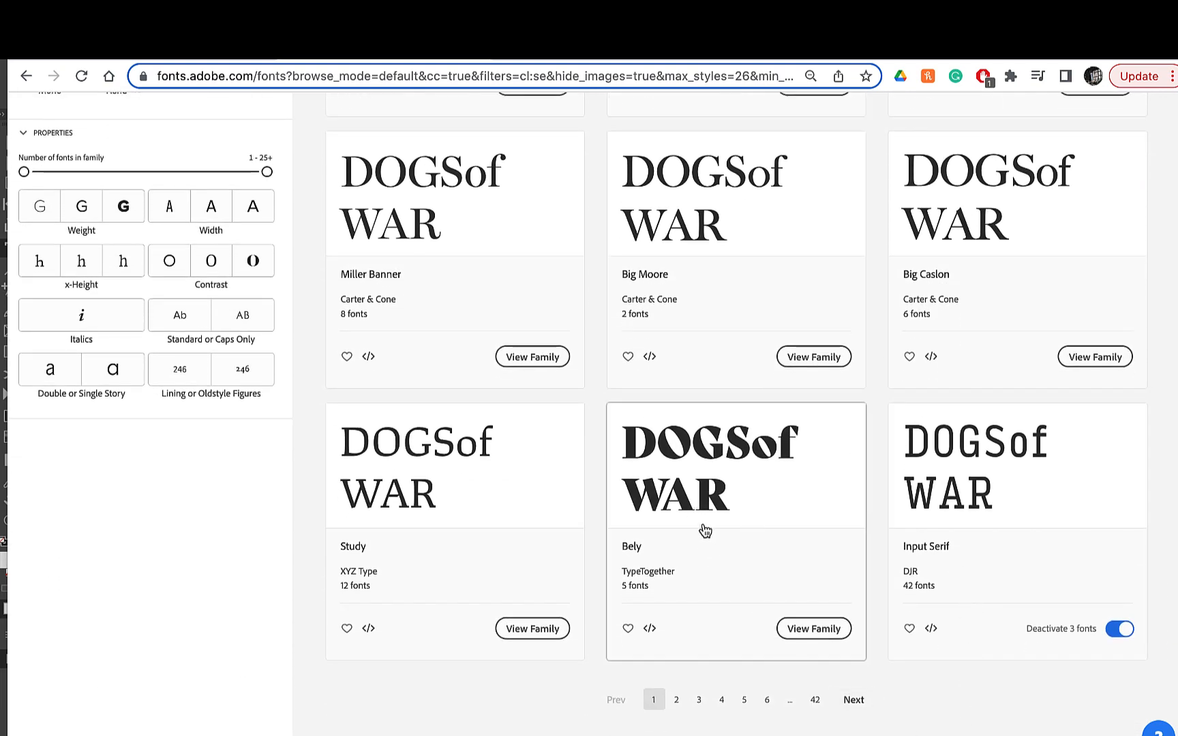
click(854, 700)
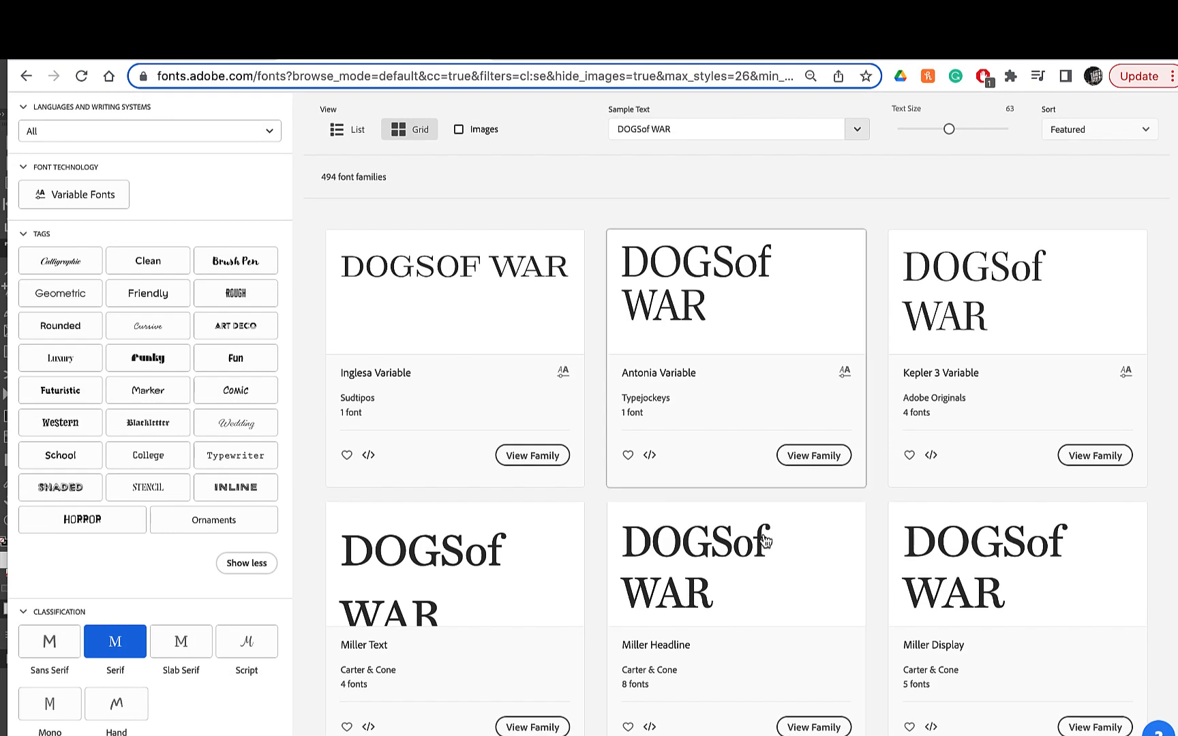
scroll(750, 361, down, 3)
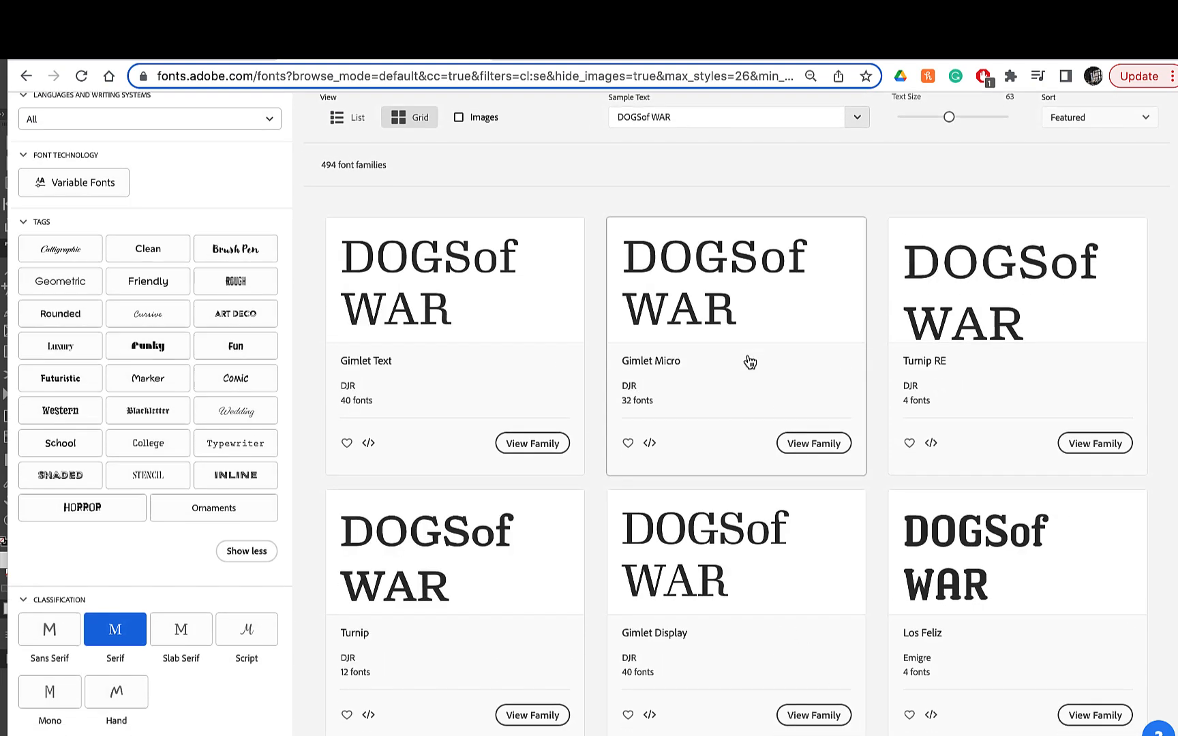
scroll(750, 361, down, 4)
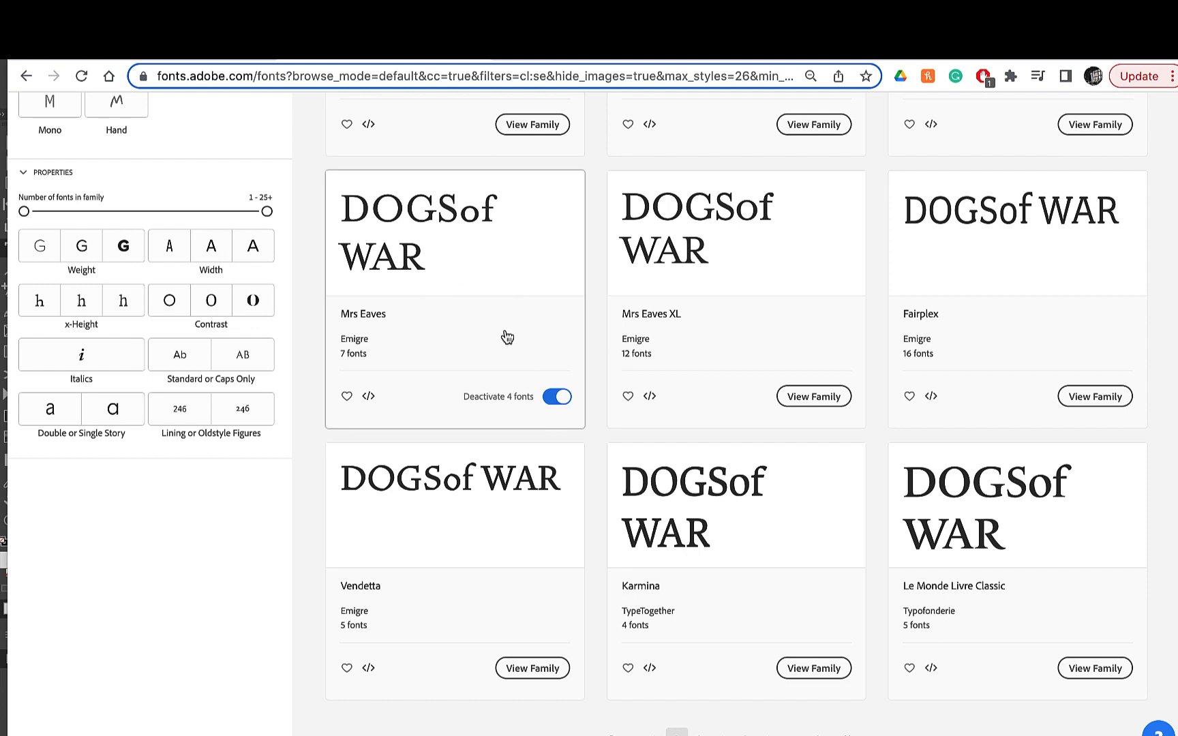
scroll(482, 537, down, 3)
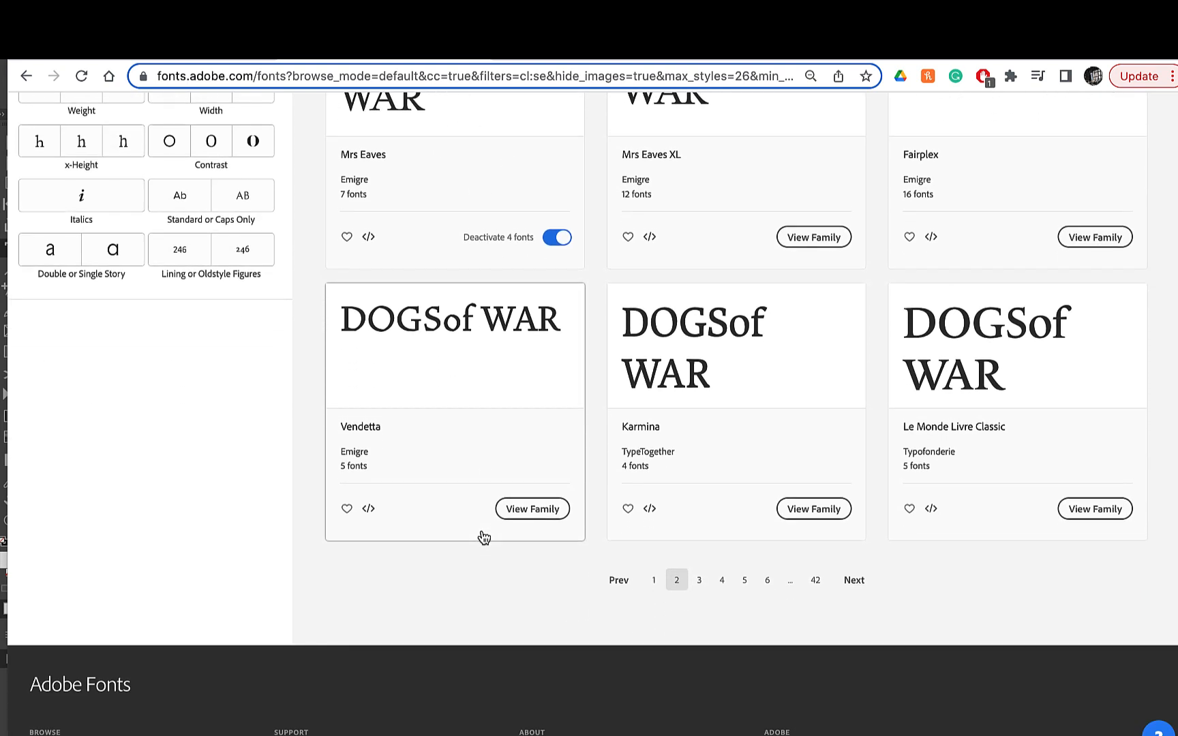
scroll(481, 537, up, 2)
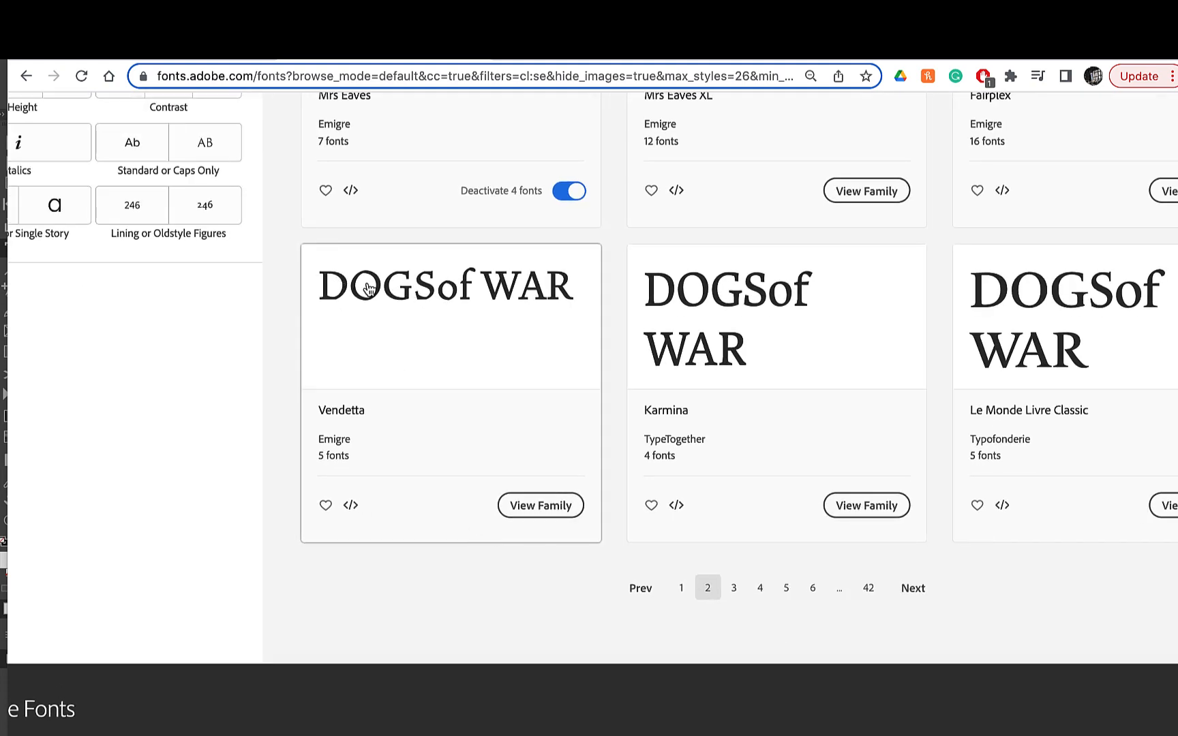
click(556, 508)
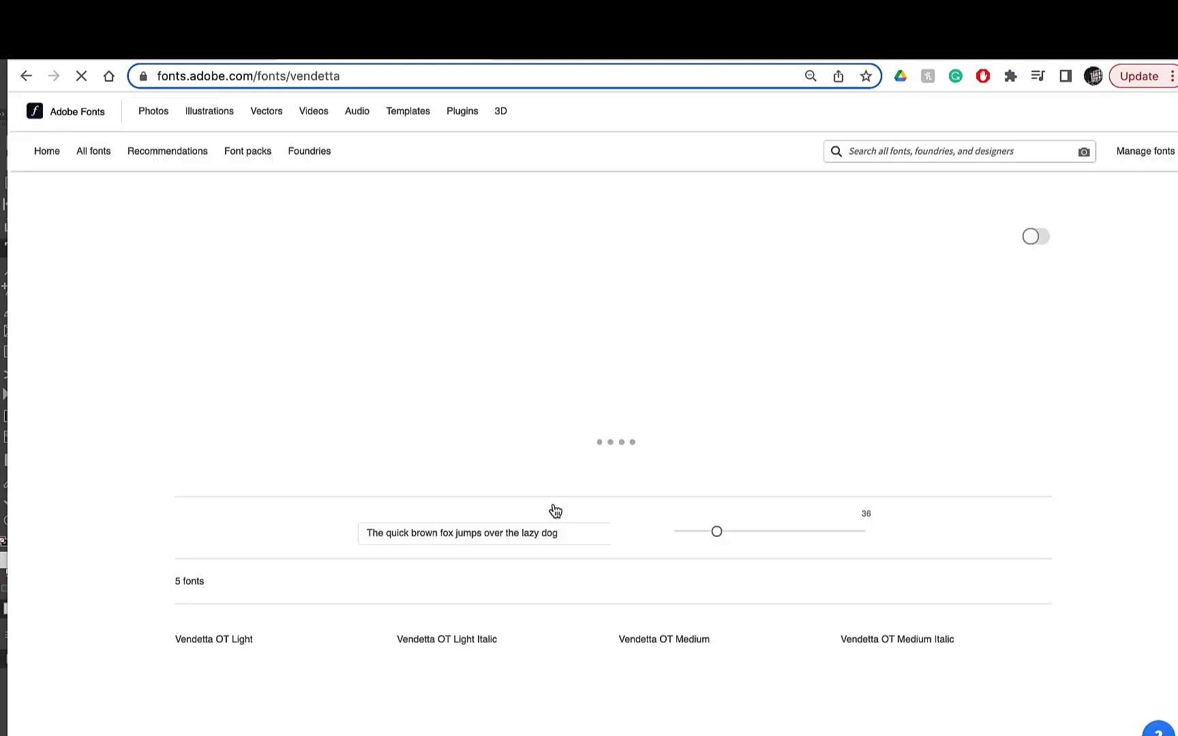
- Review the Vendetta styles, activate all 5 fonts of the family, and dismiss the activation message
scroll(498, 372, down, 3)
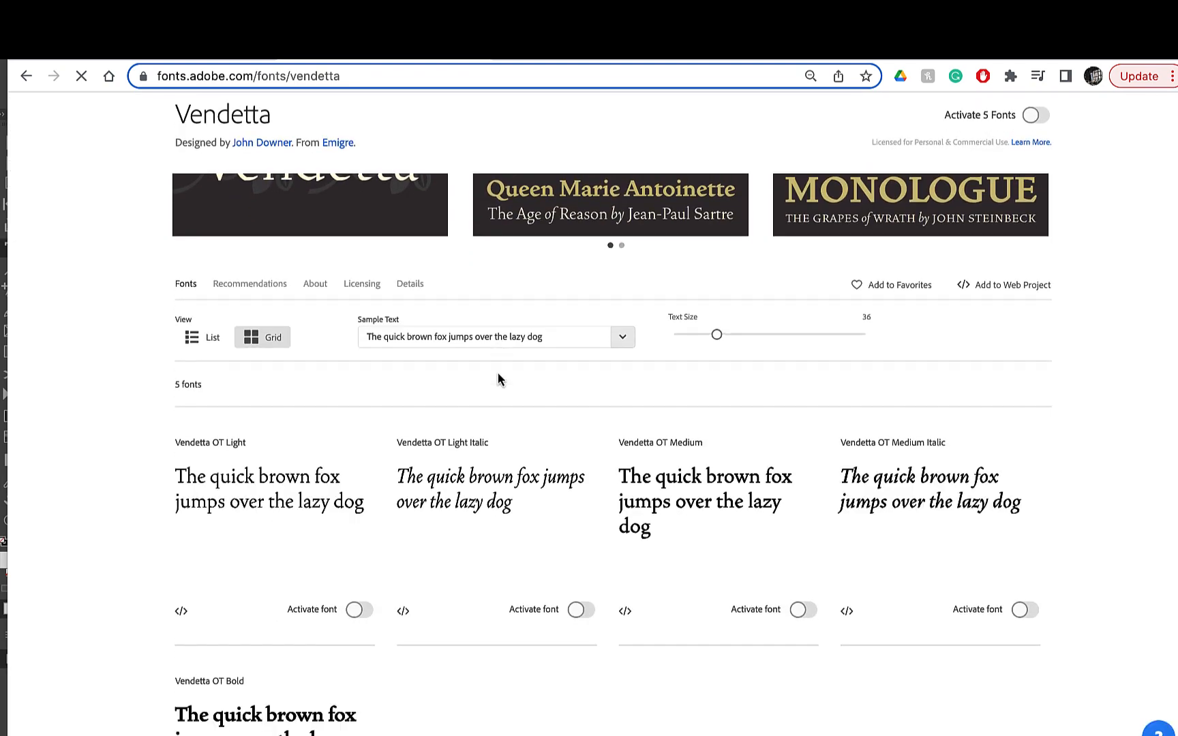
scroll(498, 374, down, 3)
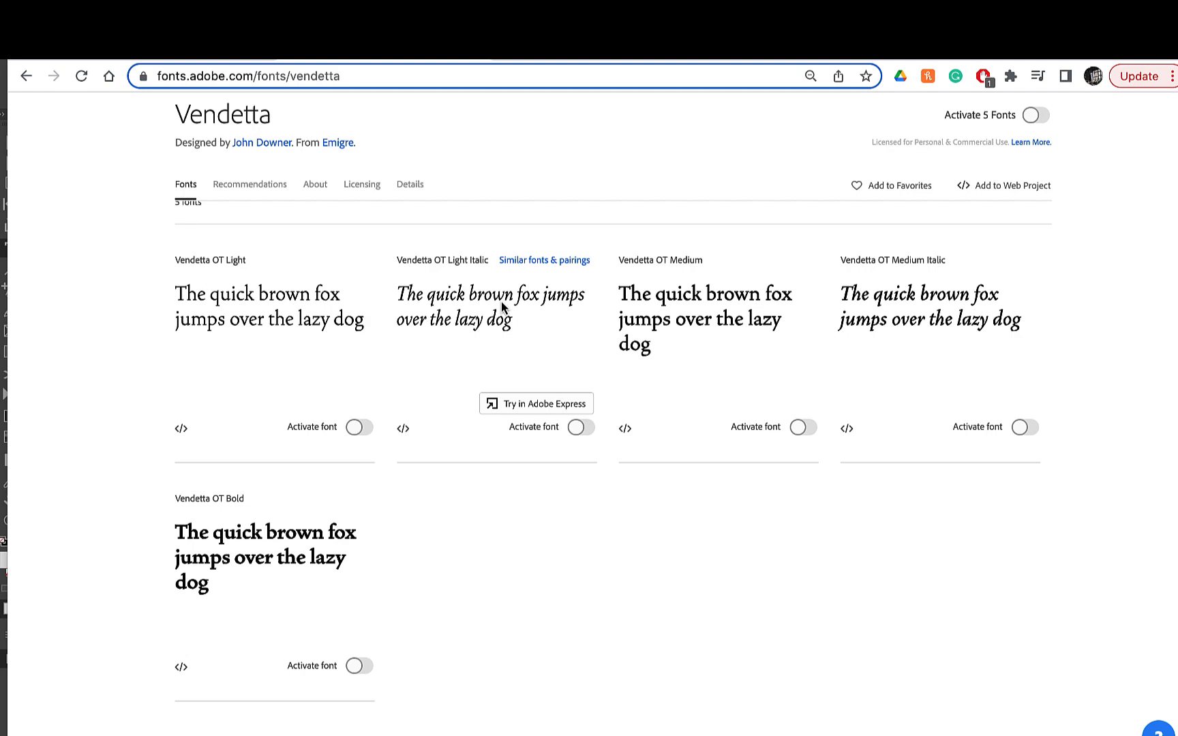
scroll(502, 303, up, 5)
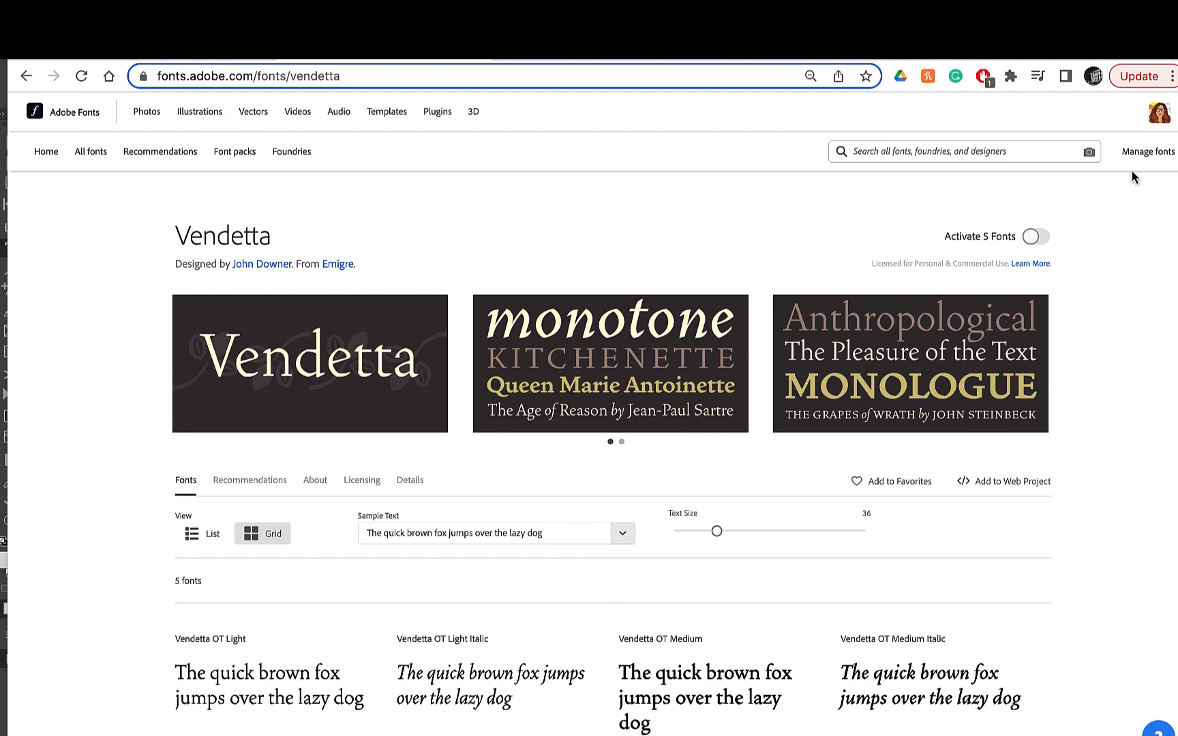
click(1037, 237)
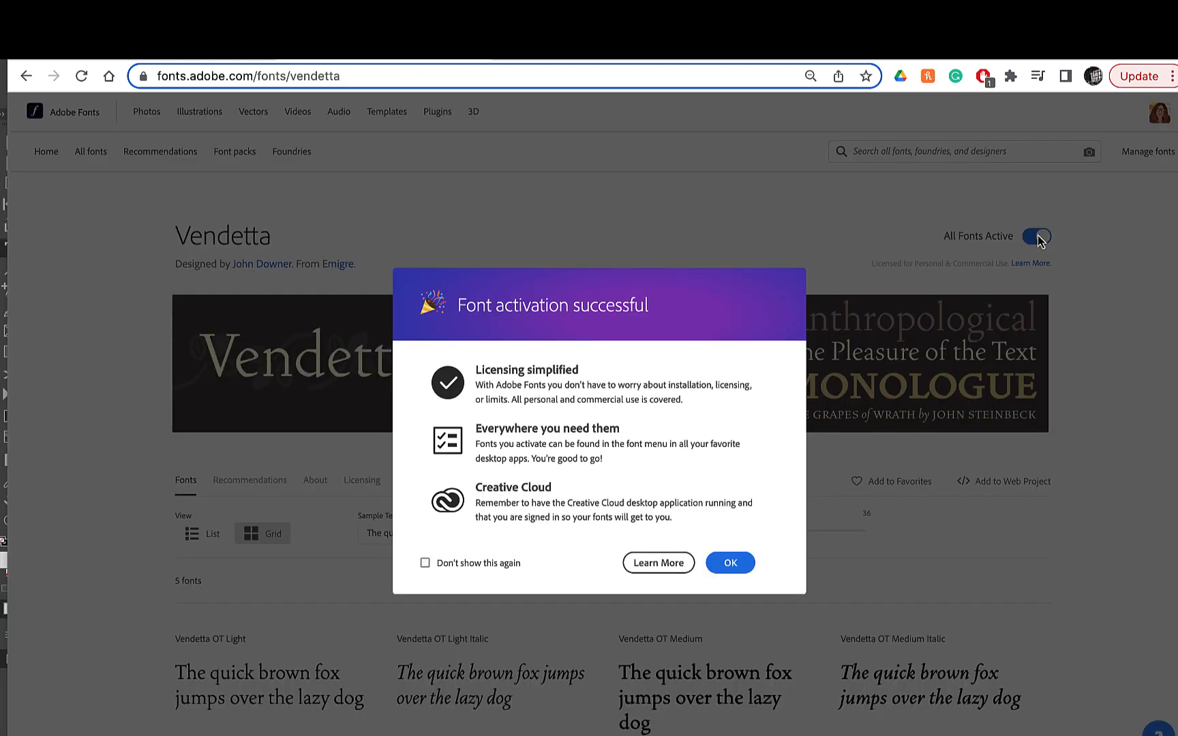
click(731, 563)
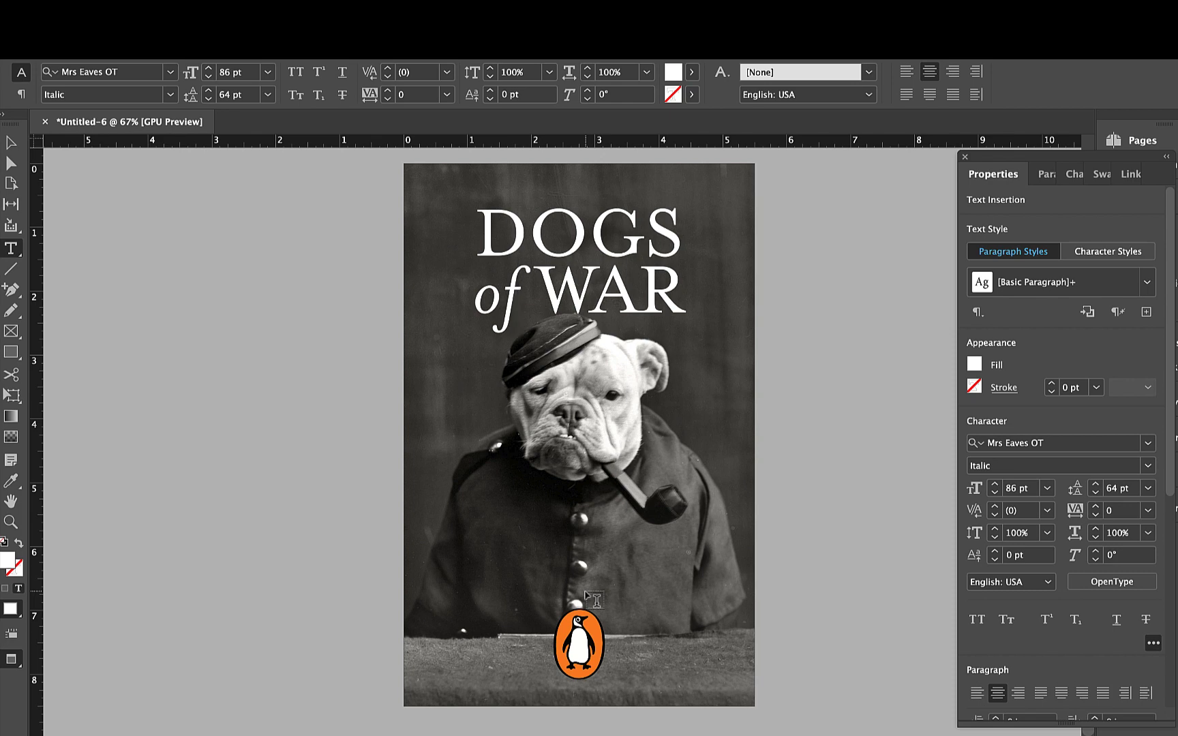
- Set the whole "Dogs of War" title in Vendetta OT Medium
drag(479, 229, 666, 280)
click(1051, 445)
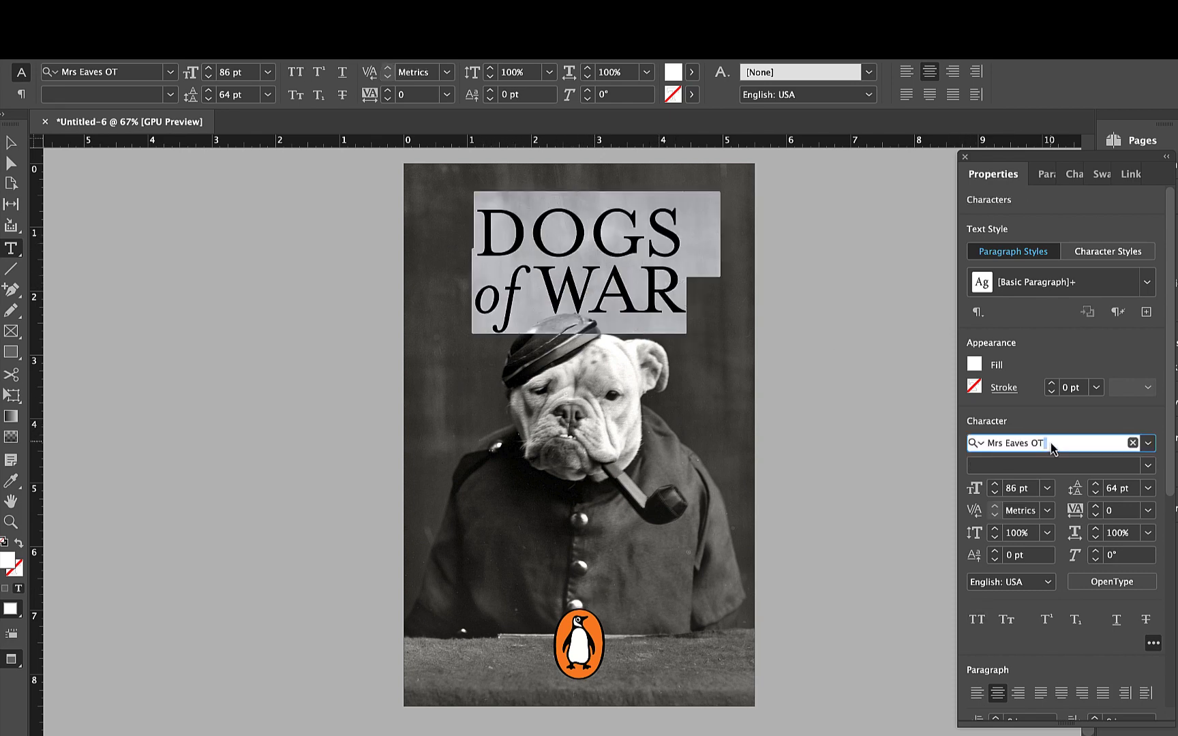
text(vend)
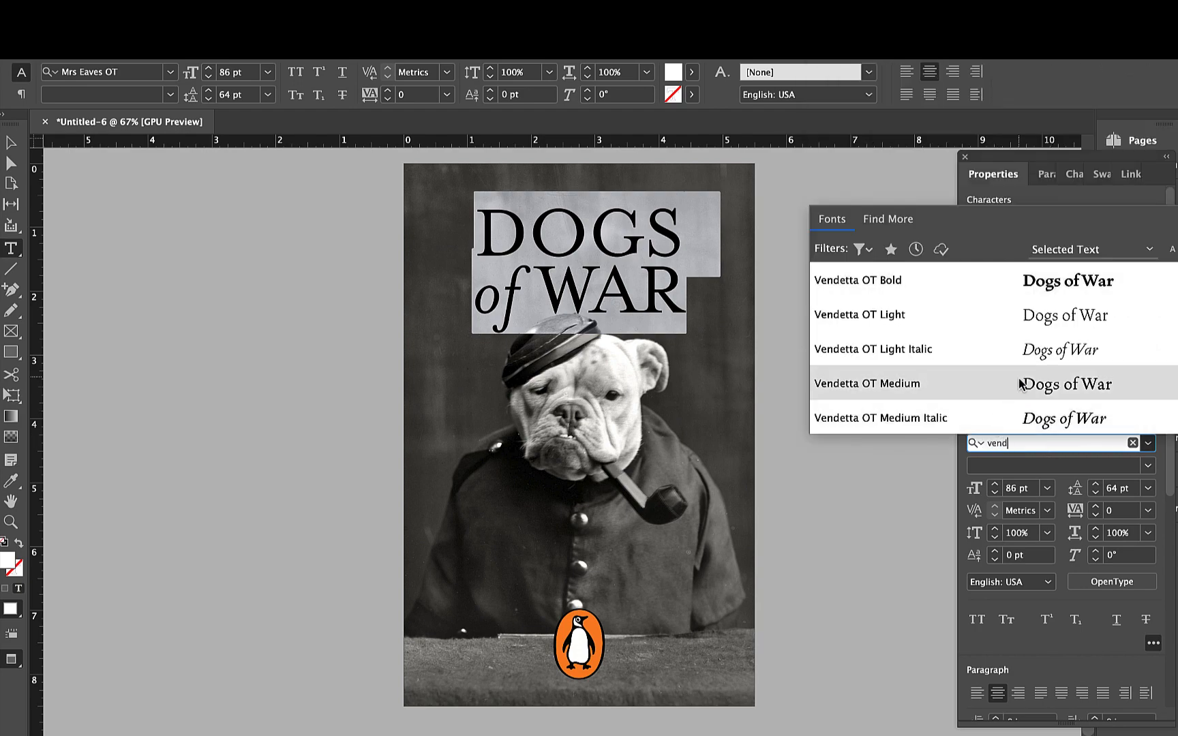
click(1020, 384)
- Change the word "of" in the title to the Medium Italic style
double_click(480, 292)
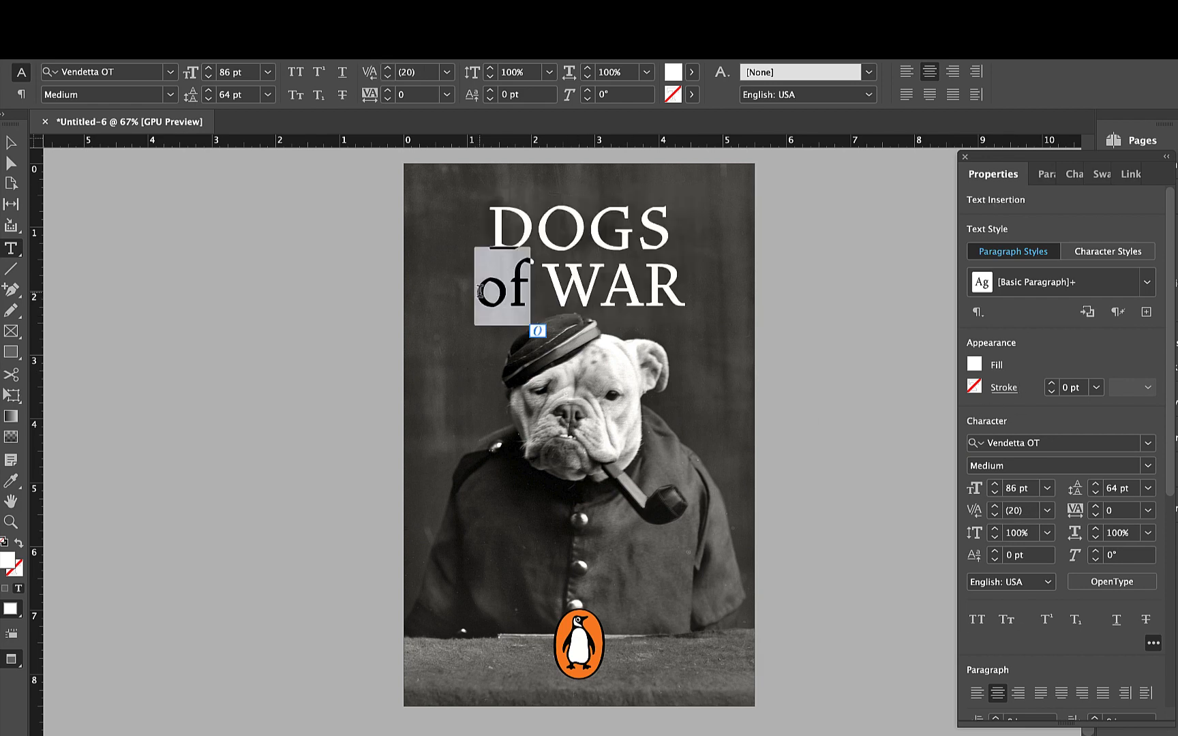
click(1148, 466)
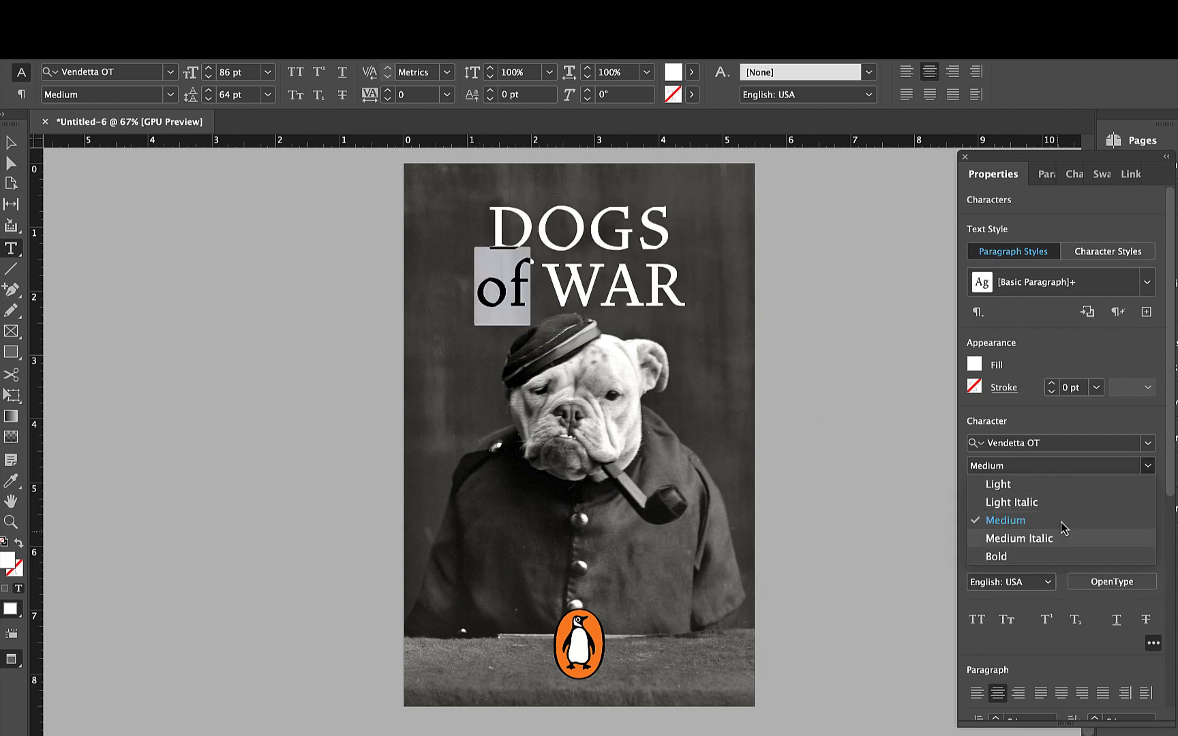
click(1054, 540)
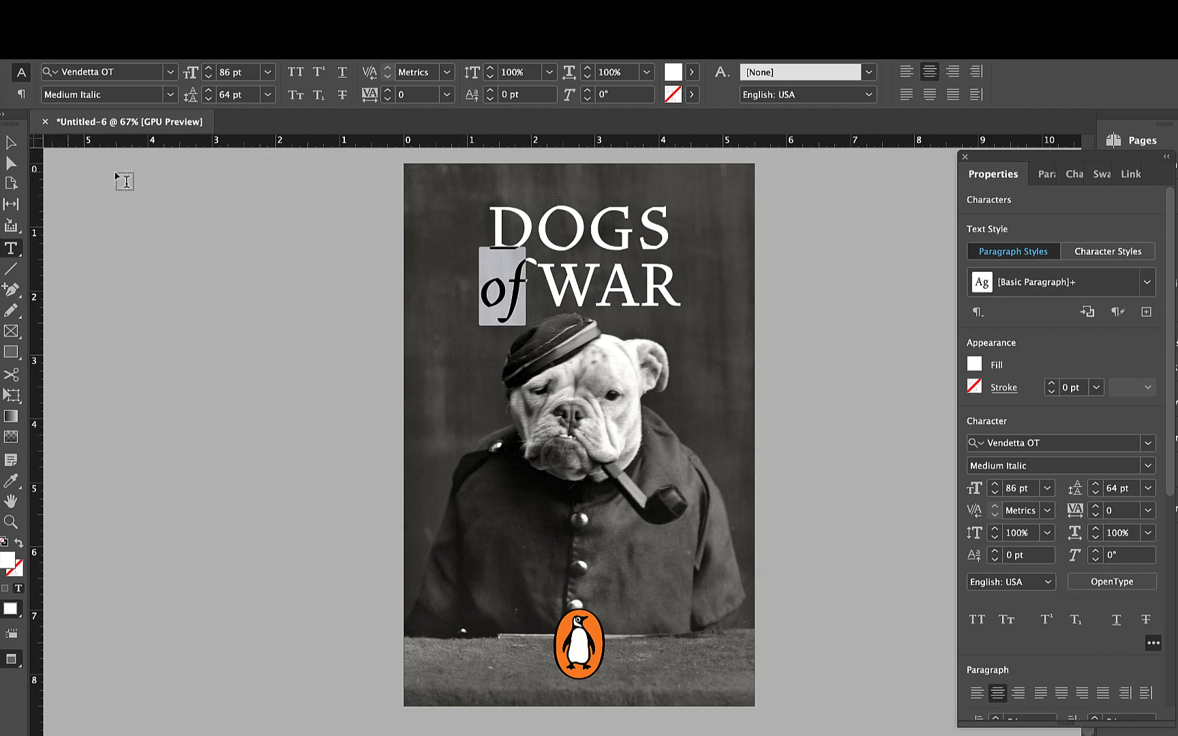
- Deselect the title and switch the cover from Preview to Normal view so the margins and frame edges show
click(11, 142)
scroll(636, 269, up, 3)
scroll(636, 269, down, 3)
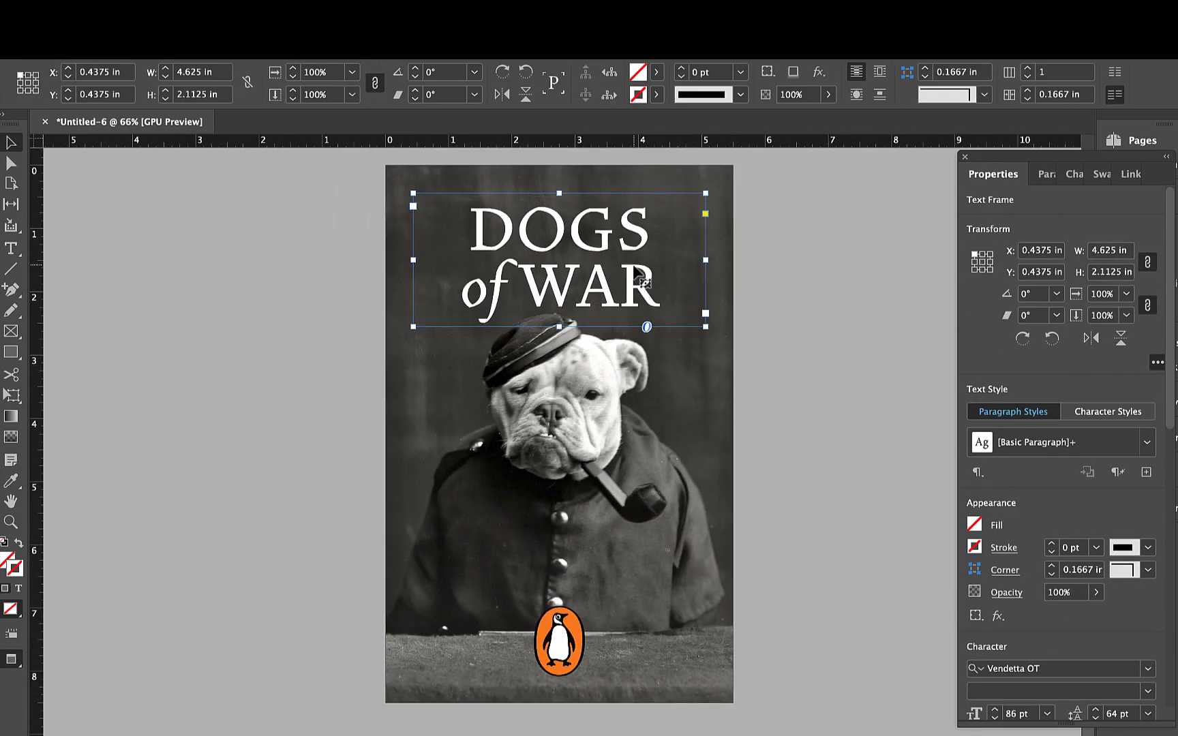
scroll(636, 268, down, 1)
click(363, 387)
key(w)
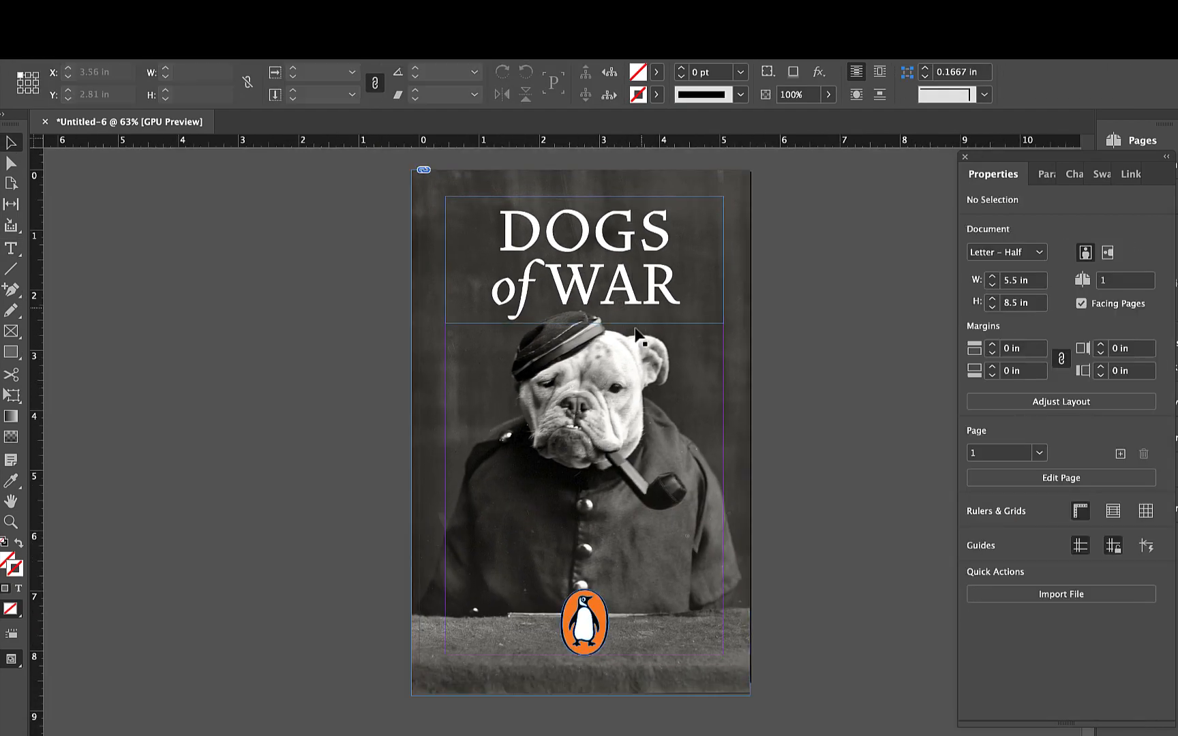
- Raise the title, scale it with its frame to about 6.06 by 2.77 in, and place it at about X -0.32, Y 0.15 in
drag(641, 294, 641, 283)
scroll(573, 668, up, 4)
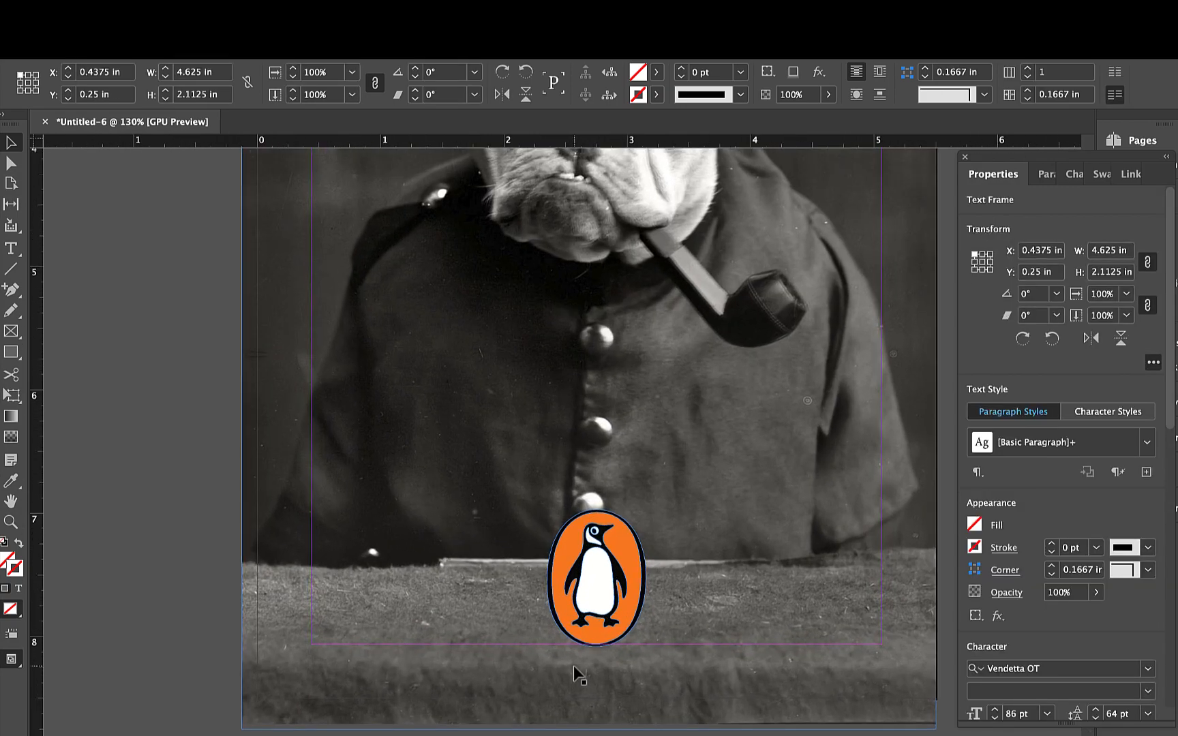
scroll(573, 666, down, 2)
scroll(573, 665, up, 6)
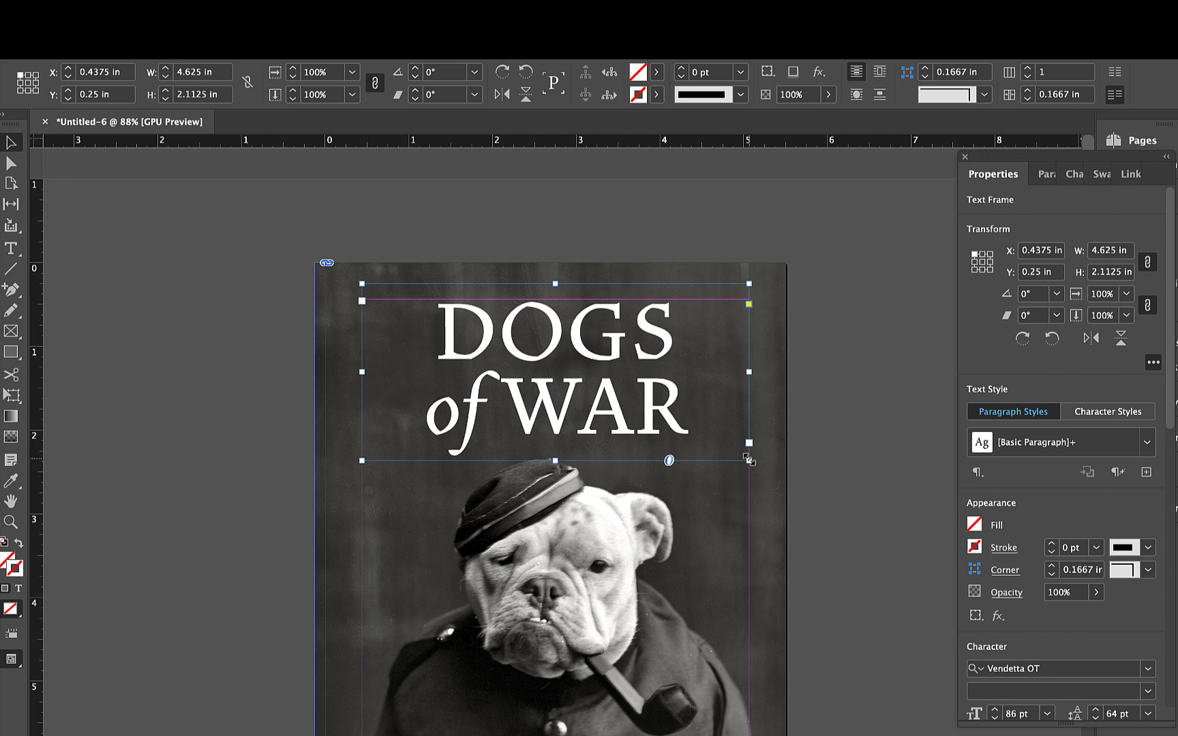
drag(749, 461, 764, 488)
drag(668, 428, 665, 447)
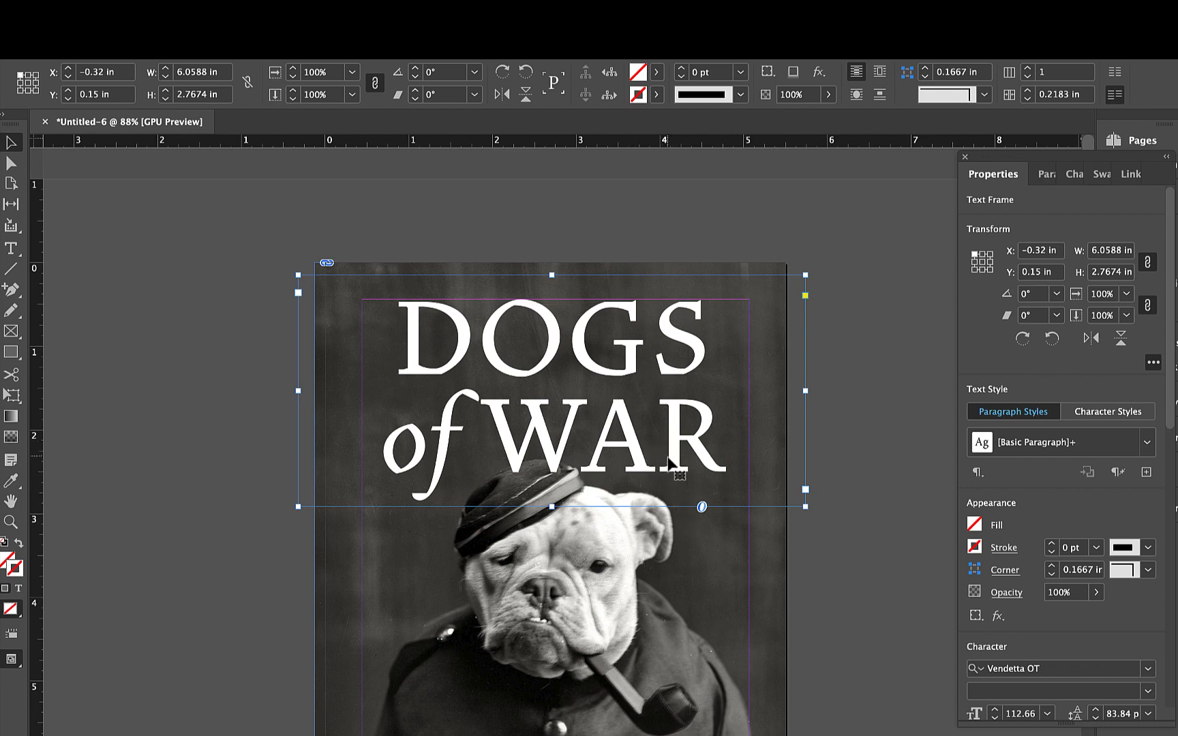
- Tighten the kerning between the D and O of "DOGS" to -70
double_click(667, 463)
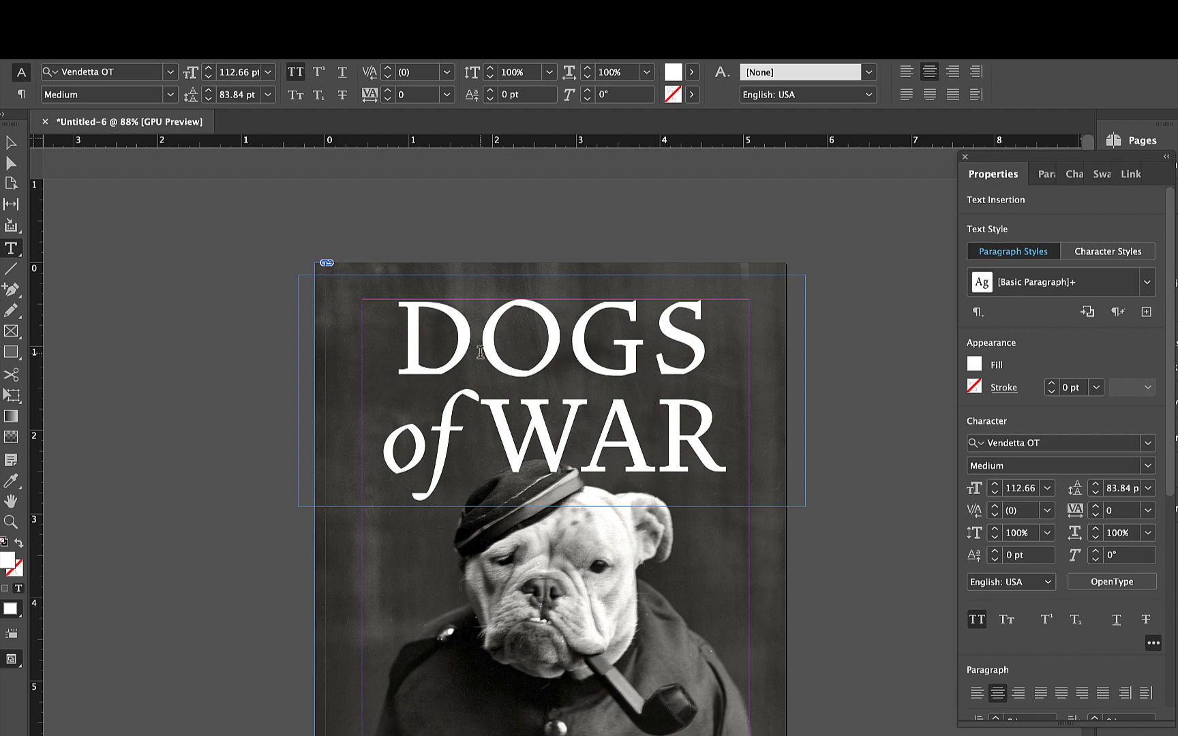
click(441, 333)
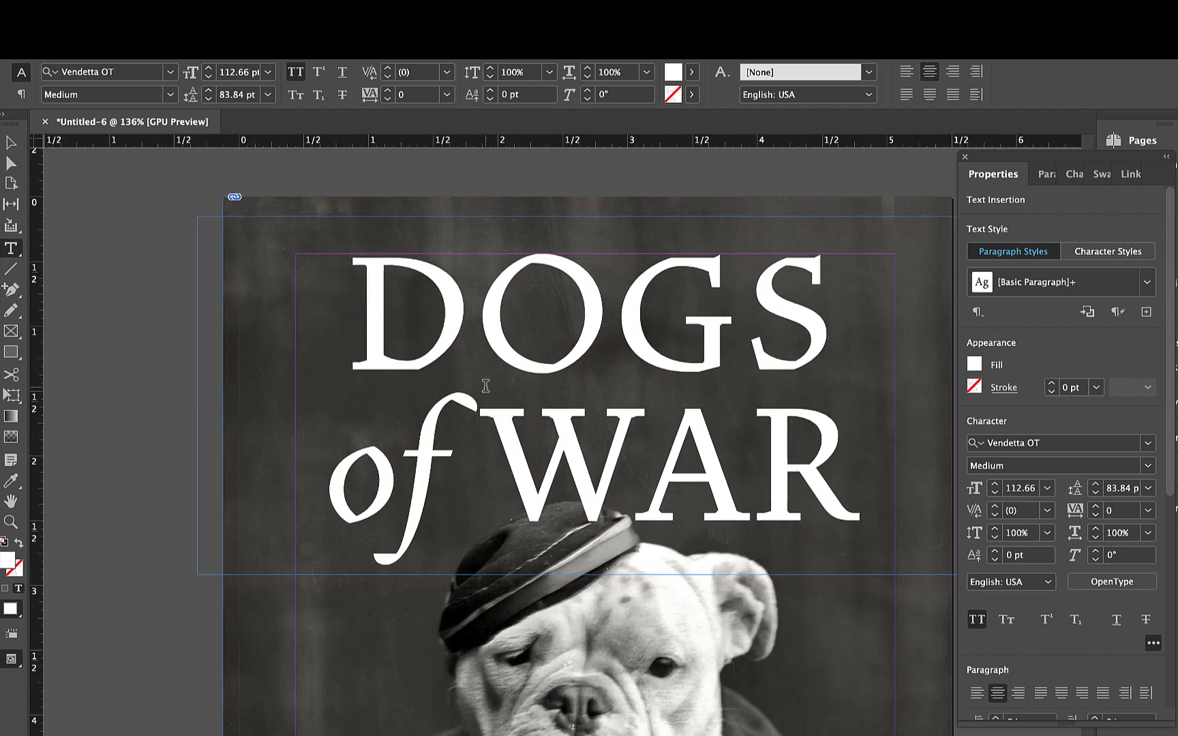
scroll(486, 386, up, 3)
scroll(726, 335, down, 3)
scroll(726, 335, right, 2)
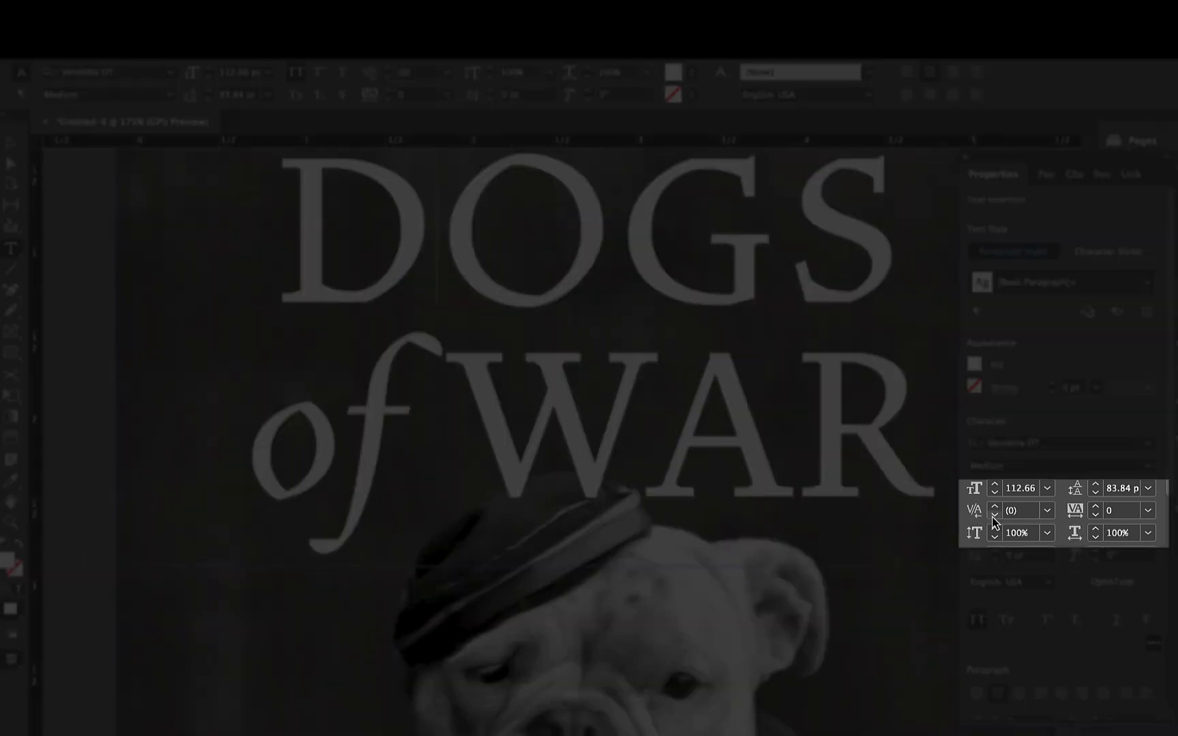
click(994, 517)
click(994, 517)
click(995, 517)
click(994, 517)
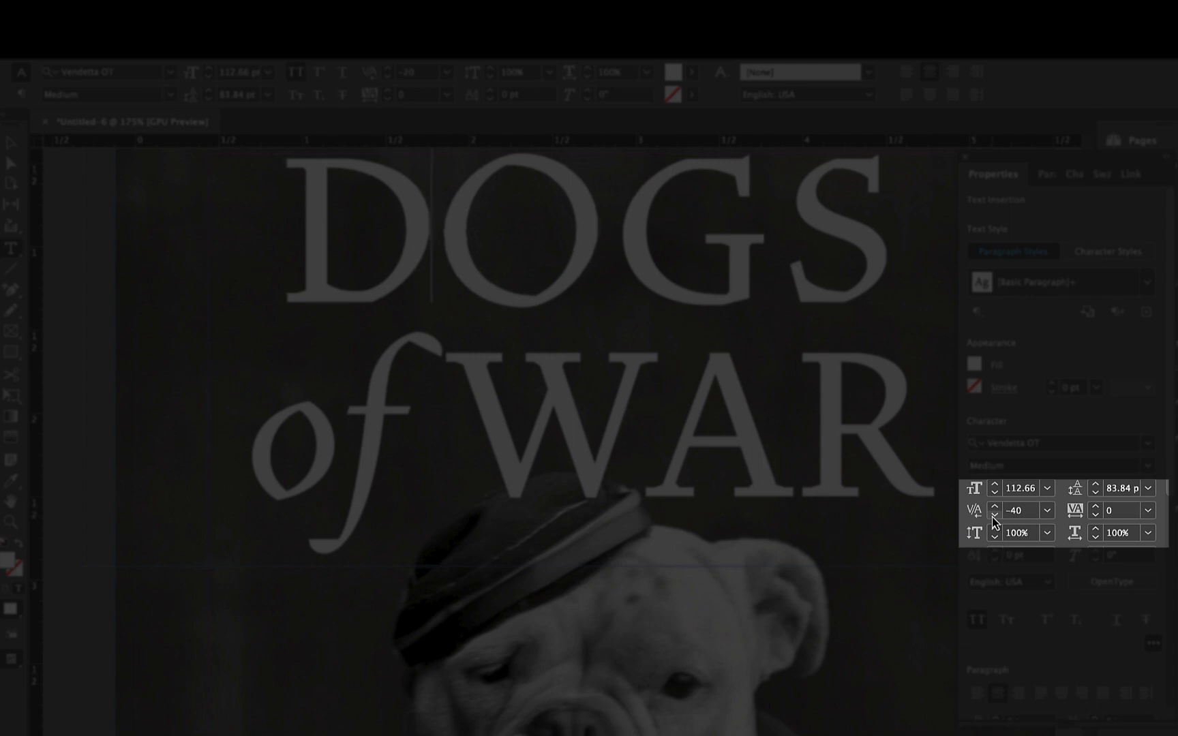
click(994, 517)
click(994, 517)
click(994, 517)
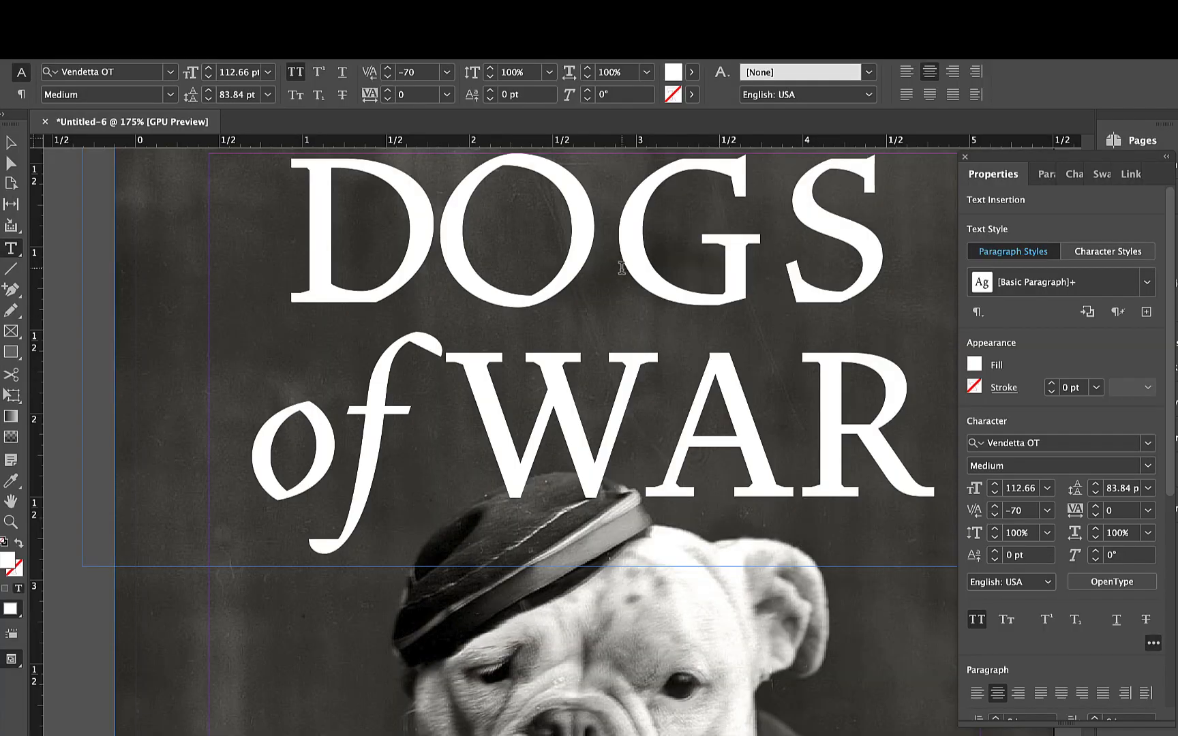
- Tighten the kerning between O and G and between G and S in "DOGS"
click(666, 283)
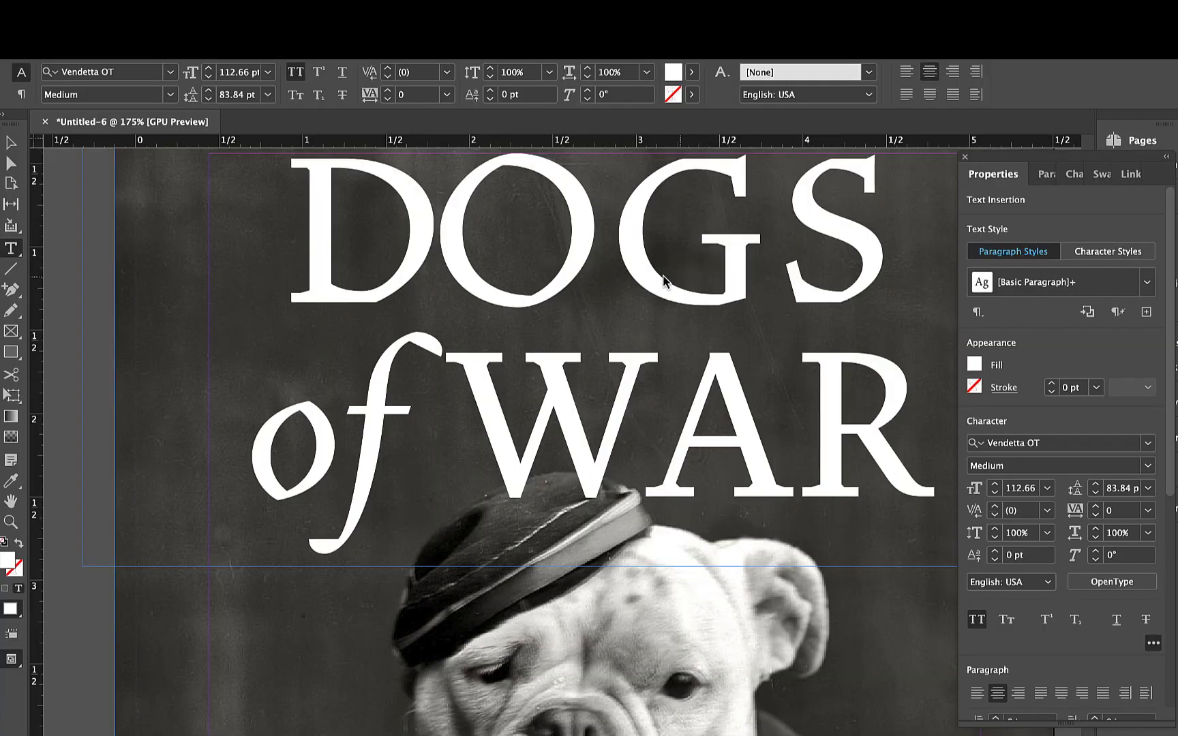
click(994, 517)
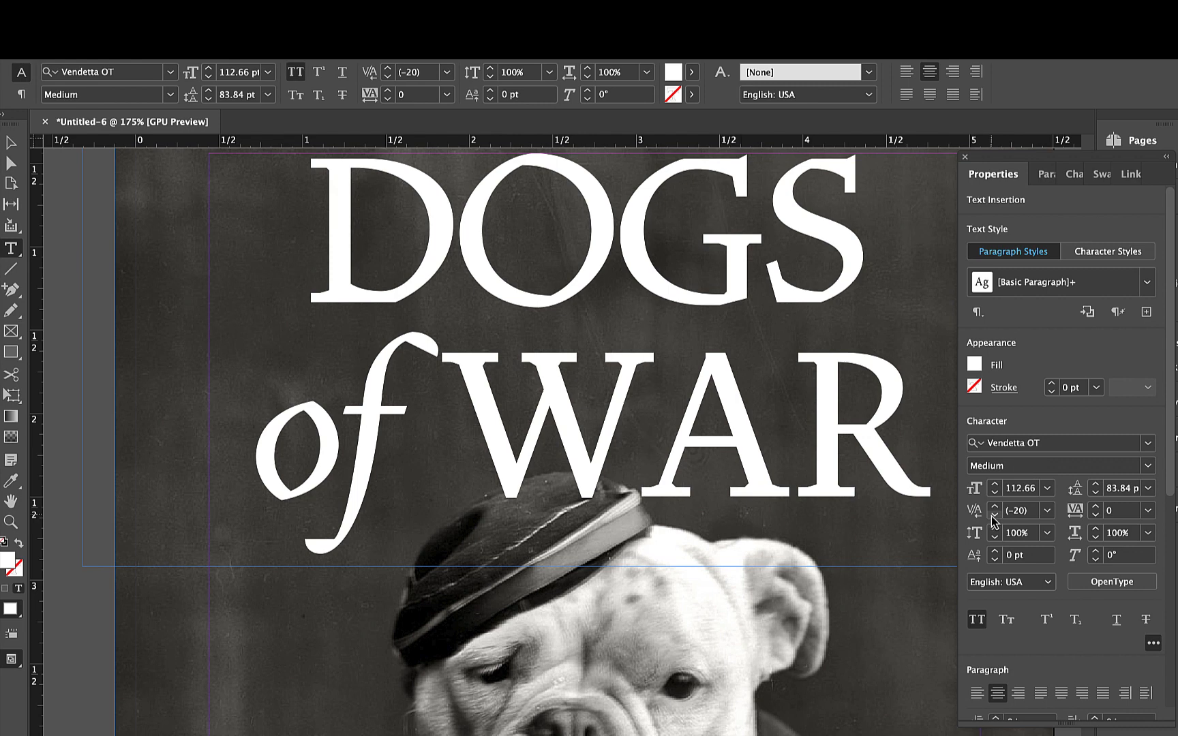
click(994, 517)
click(994, 518)
- Tighten the kerning between the W and A of "WAR" to -120
click(994, 518)
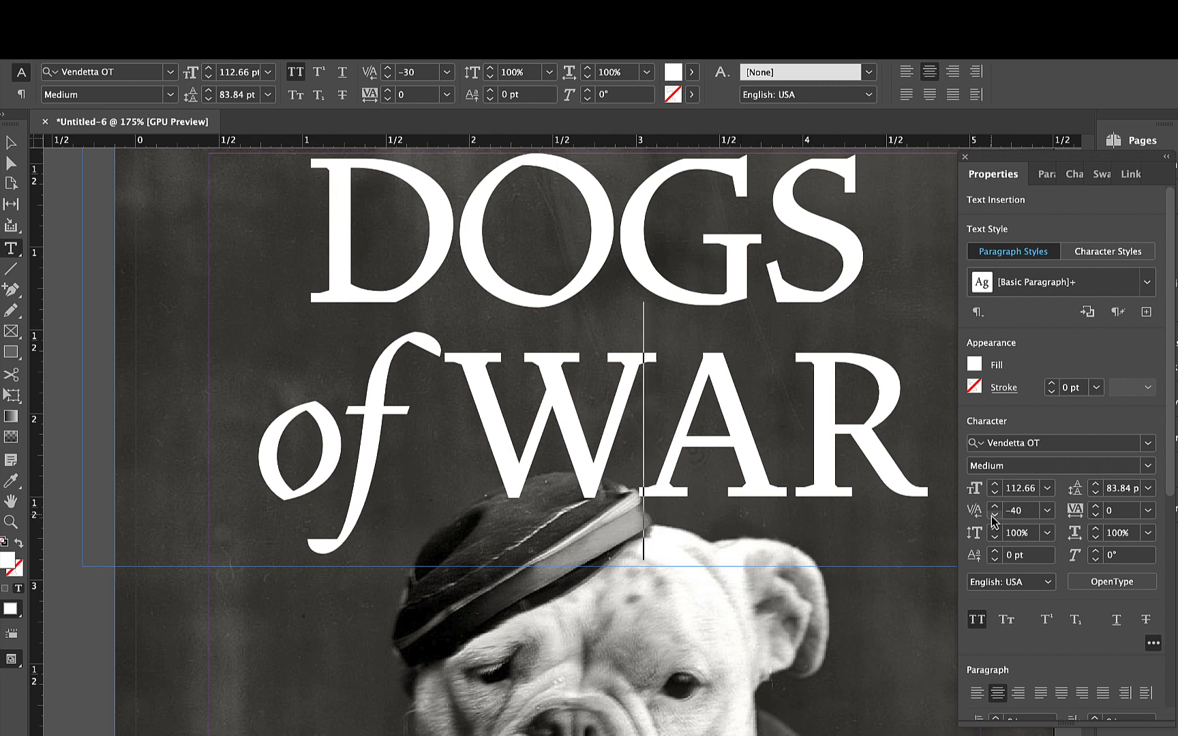
click(993, 518)
click(993, 517)
click(993, 517)
click(993, 517)
click(993, 518)
click(993, 518)
click(994, 518)
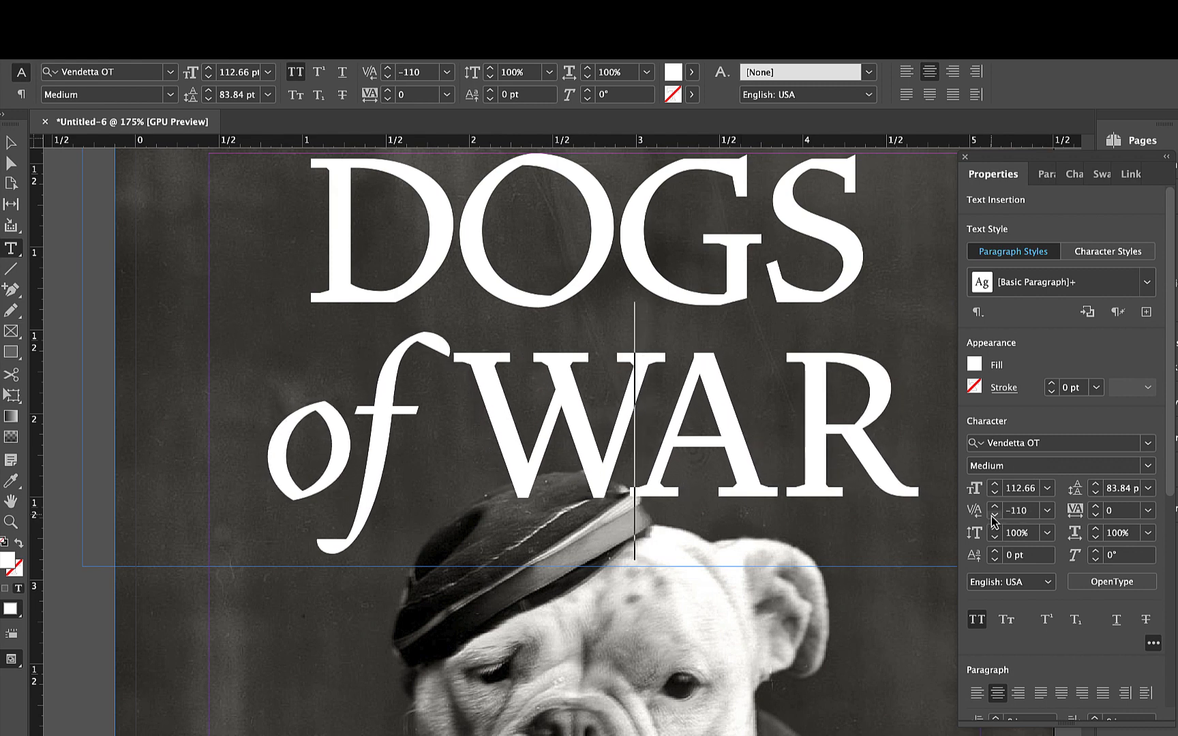
click(993, 518)
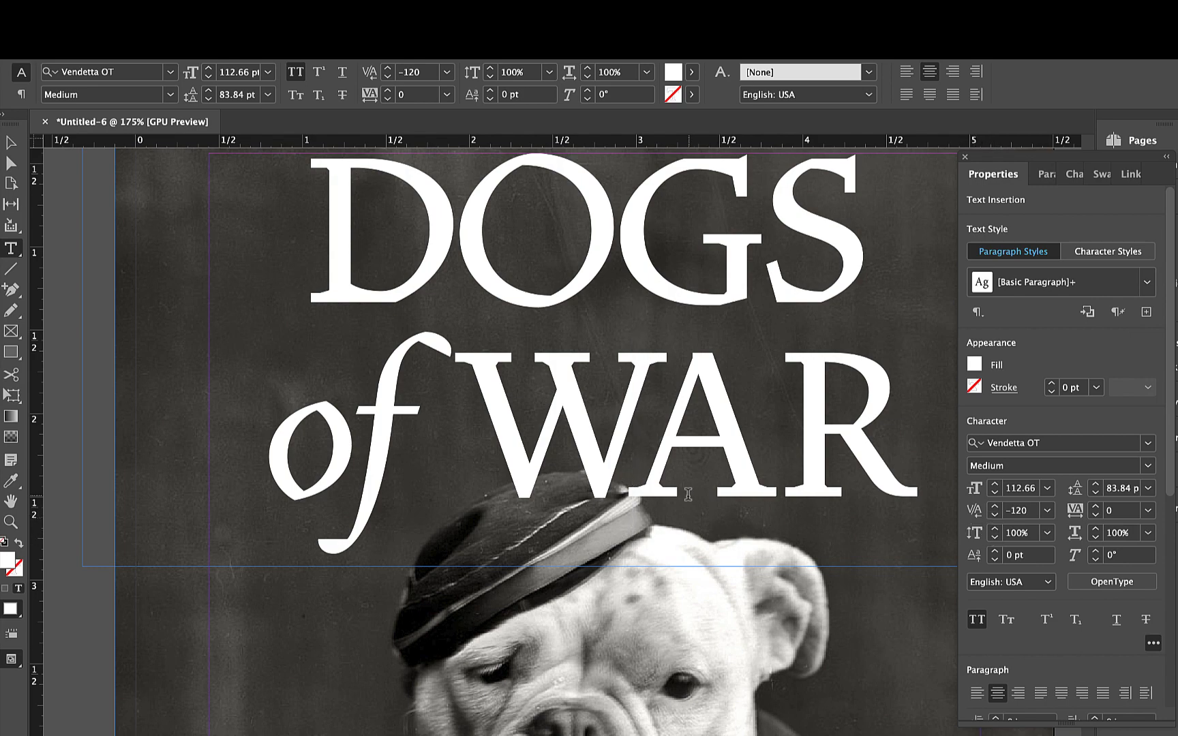
- Reduce the font size of the italic word "of" to 84.66 pt
scroll(688, 493, down, 4)
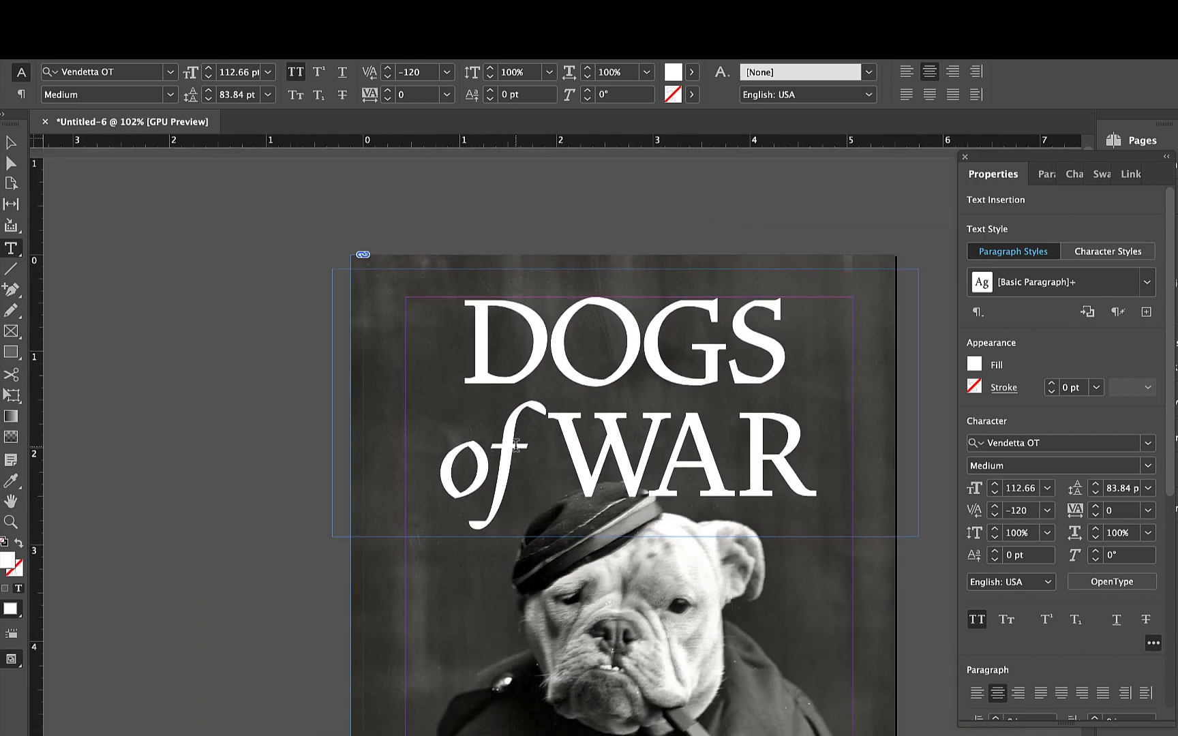
double_click(516, 446)
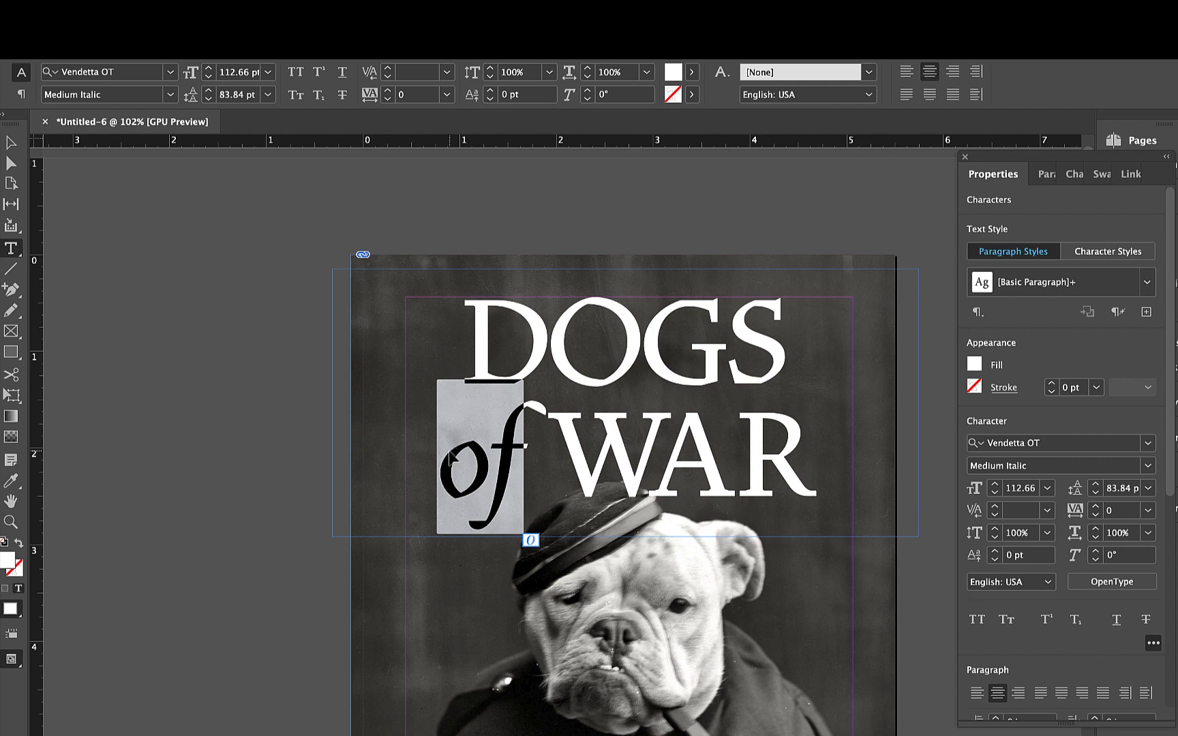
key(super+shift+comma)
key(super+shift+comma)
key(super+shift+comma)
key(super+shift+comma)
key(super+shift+comma)
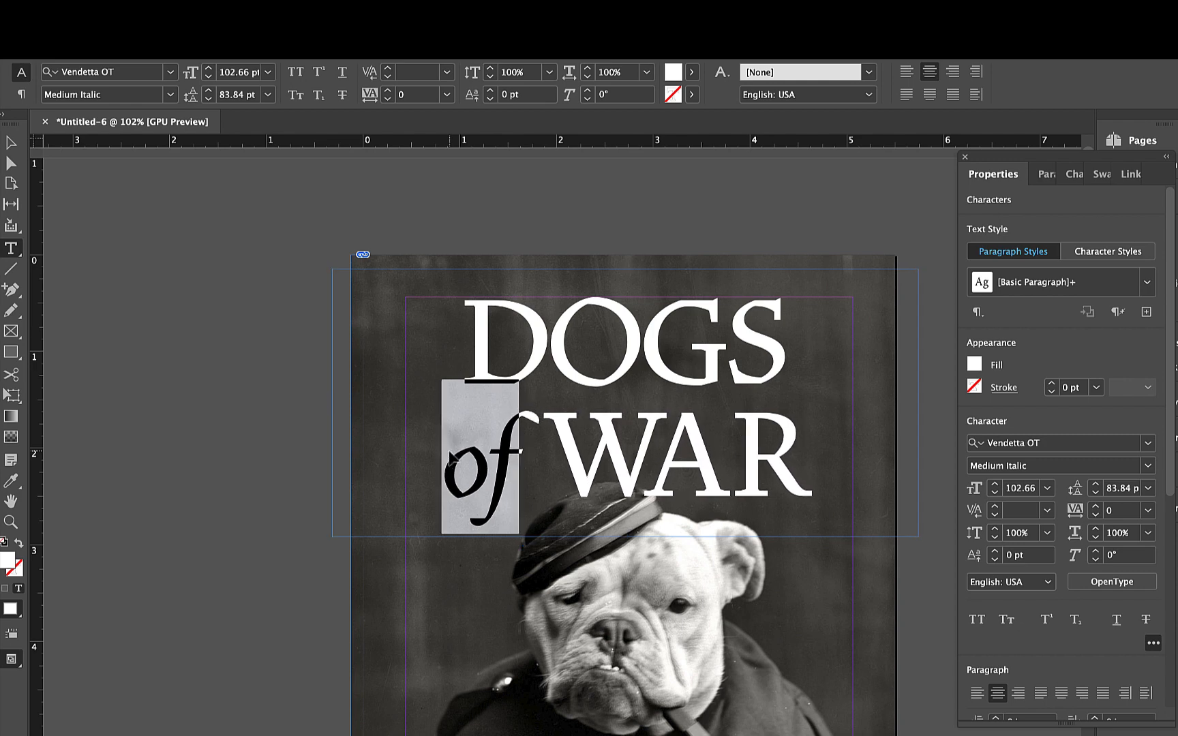
key(super+shift+comma)
key(super+shift+comma)
key(super+shift+comma)
key(super+shift+comma)
key(super+shift+comma)
key(super+shift+comma)
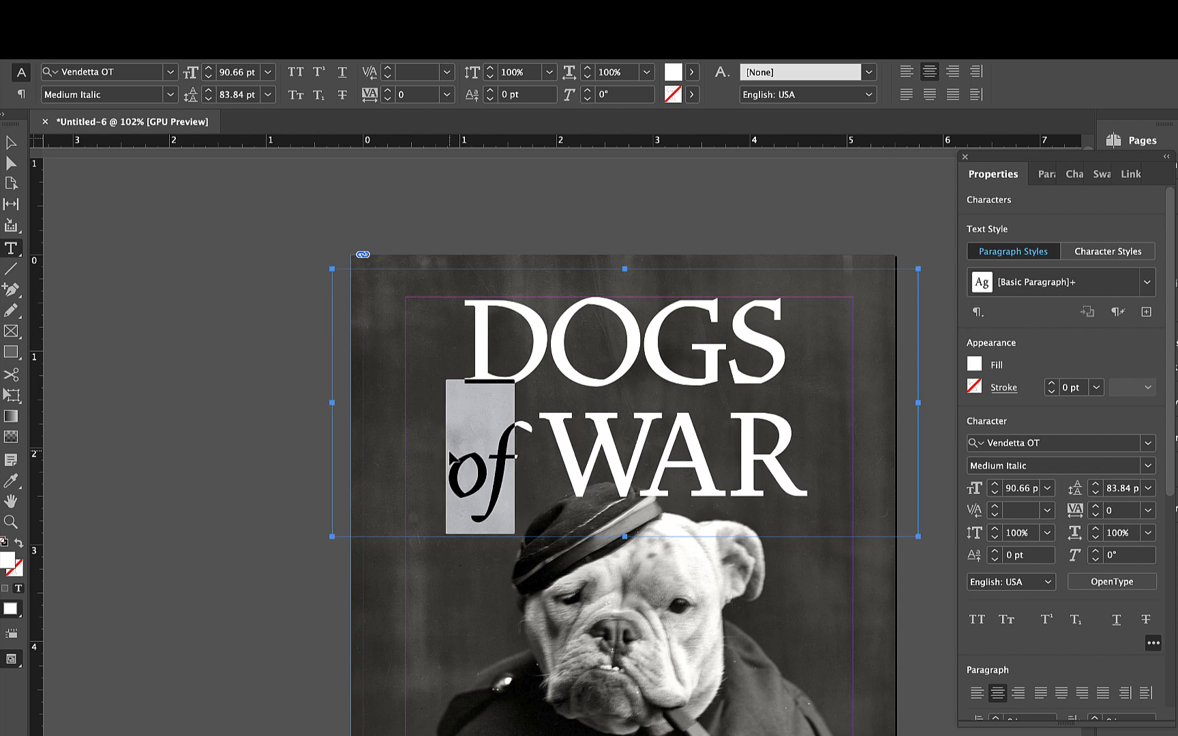
key(super+shift+comma)
key(super+shift+comma)
key(super+shift+comma)
- Close up the gap between "of" and "WAR" by setting the kerning before the W to -50
click(543, 457)
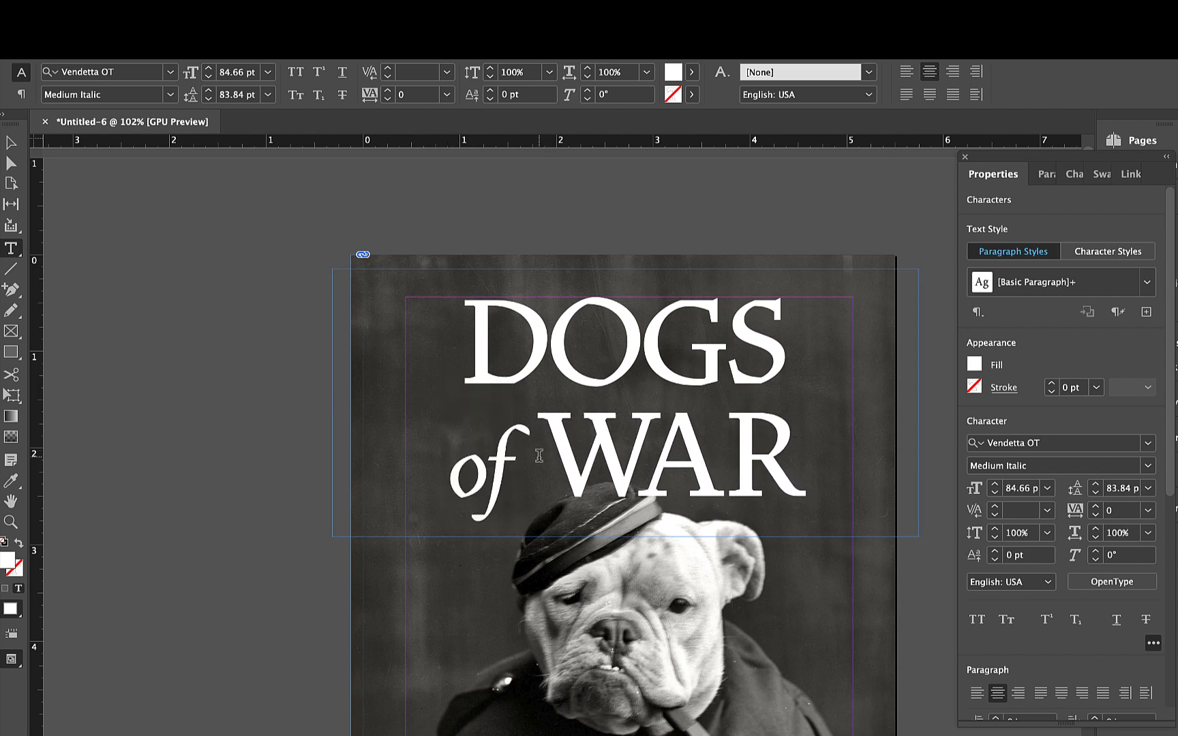
click(995, 517)
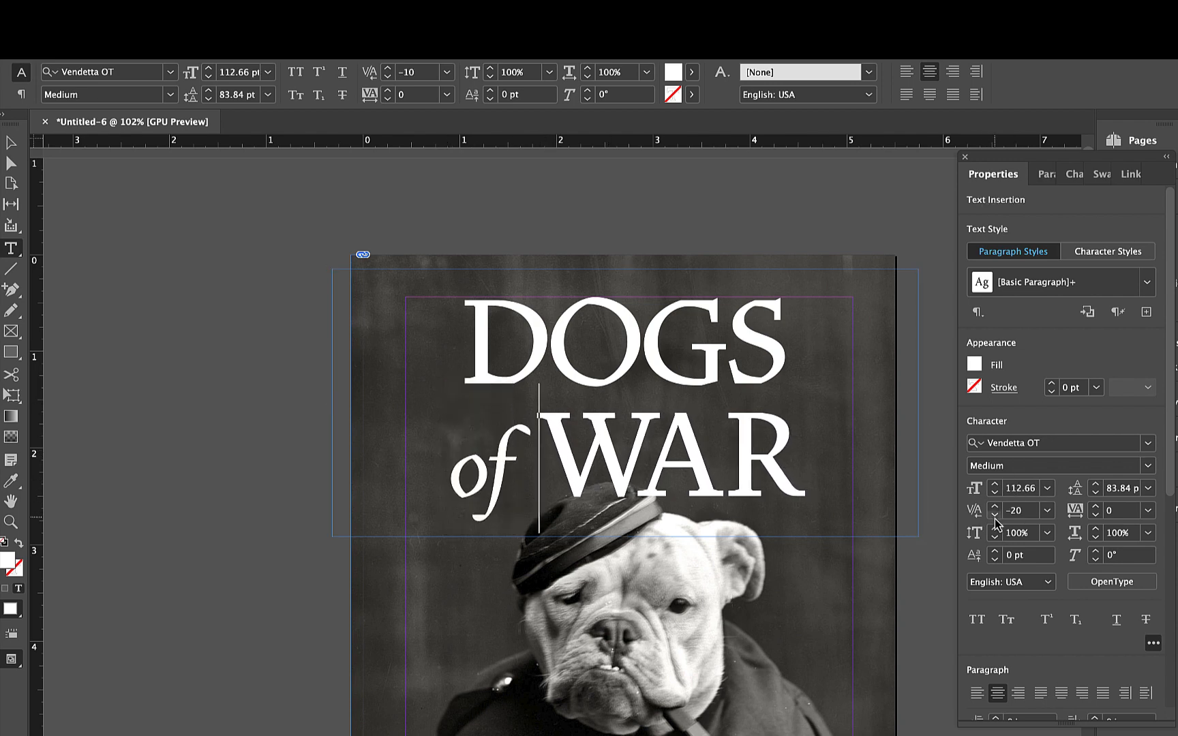
click(995, 517)
click(995, 517)
click(995, 517)
click(995, 517)
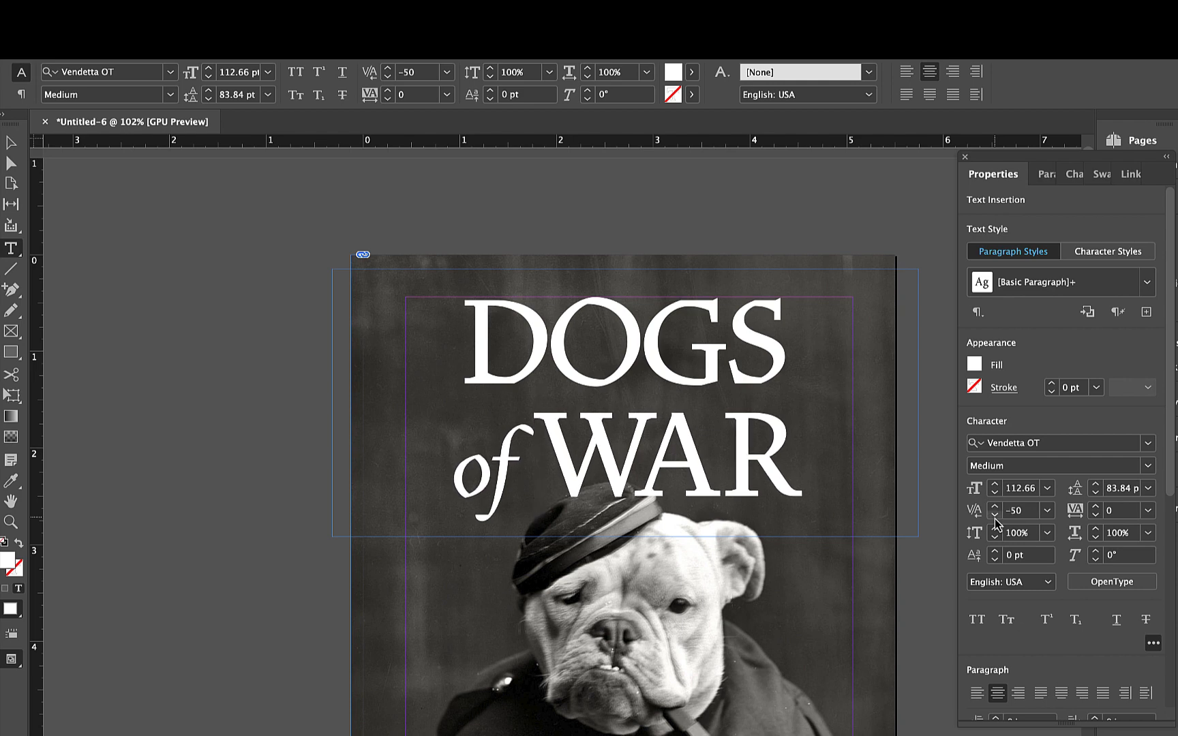
- Tighten the leading of the whole title so "of WAR" sits just beneath "DOGS" and clear of the dog's cap
drag(466, 332, 822, 464)
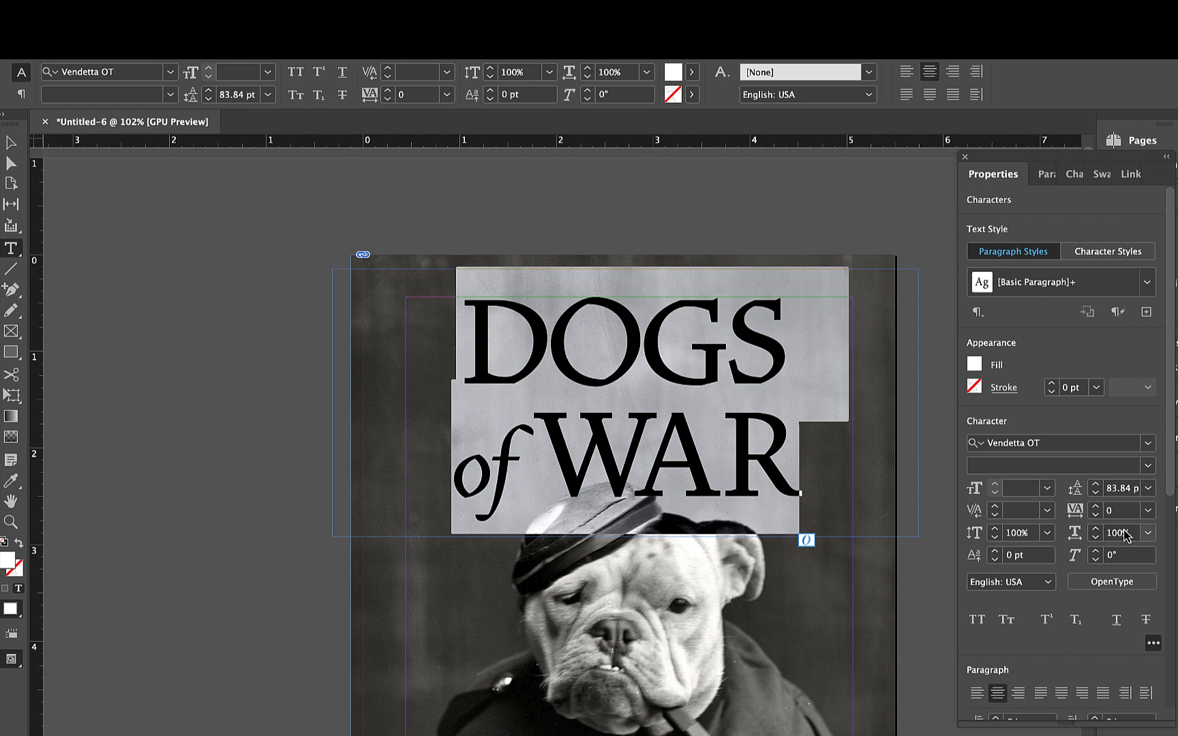
key(alt+Up)
key(alt+Up)
key(alt+Up)
key(alt+Up)
key(alt+Up)
key(alt+Up)
key(alt+Up)
key(alt+Up)
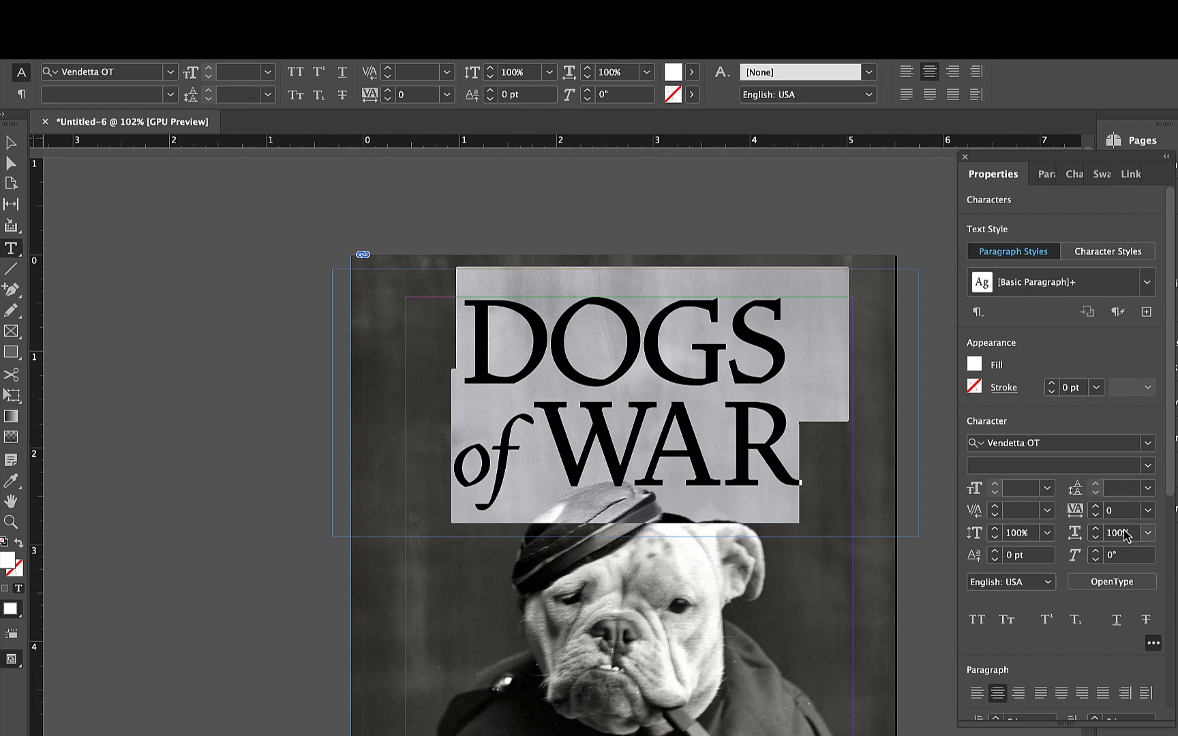
key(alt+Up)
key(alt+Up)
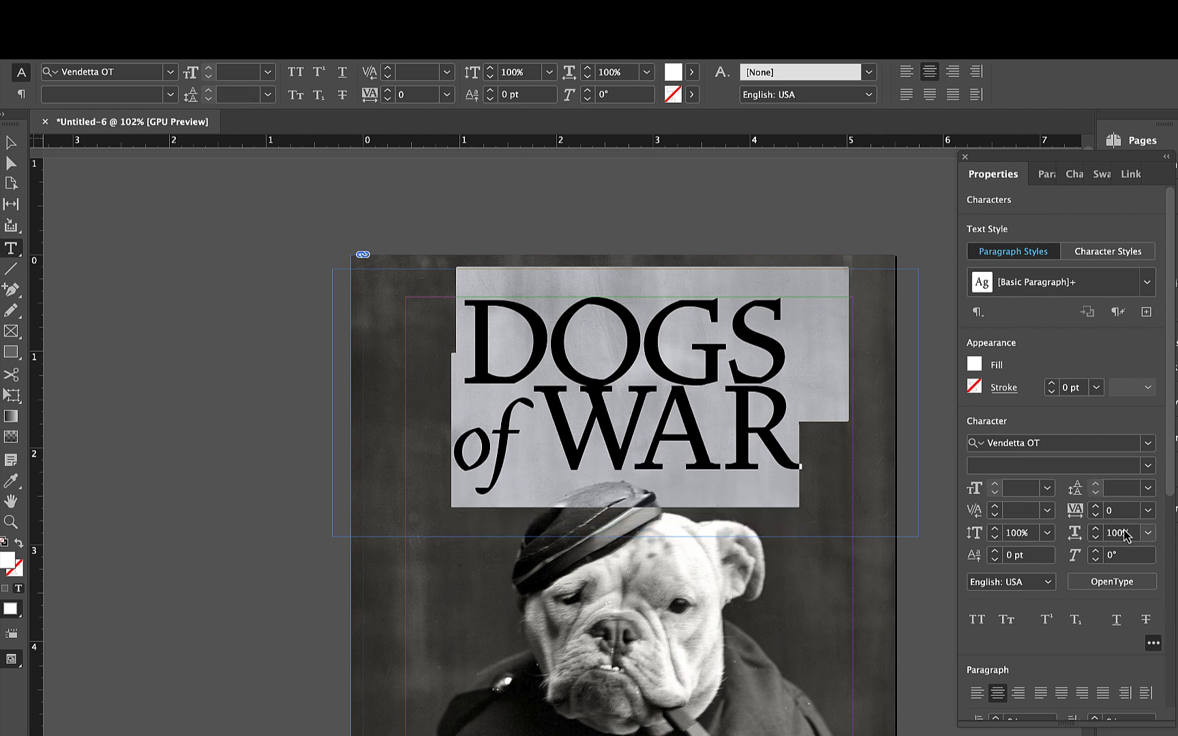
key(alt+Down)
key(alt+Down)
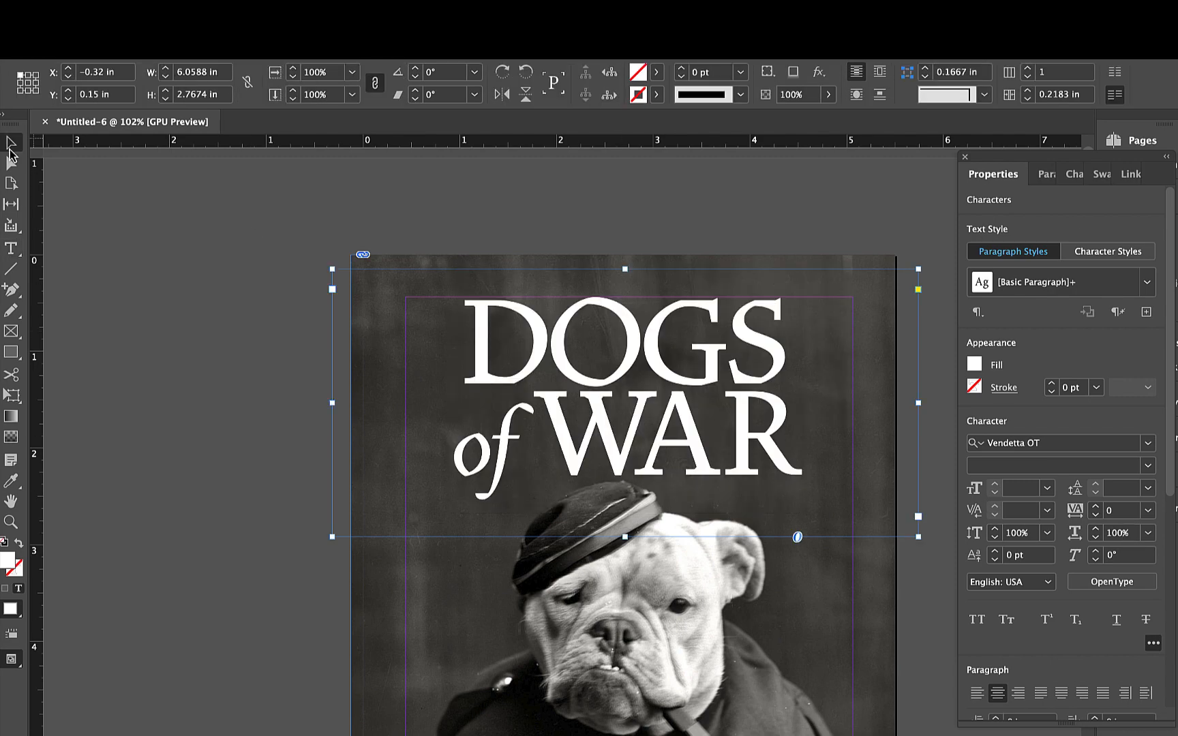
- Scale the title with its frame up to about 6.54 by 2.99 in and move it to about X -0.62, Y 0.09 in
key(Escape)
click(254, 406)
click(721, 455)
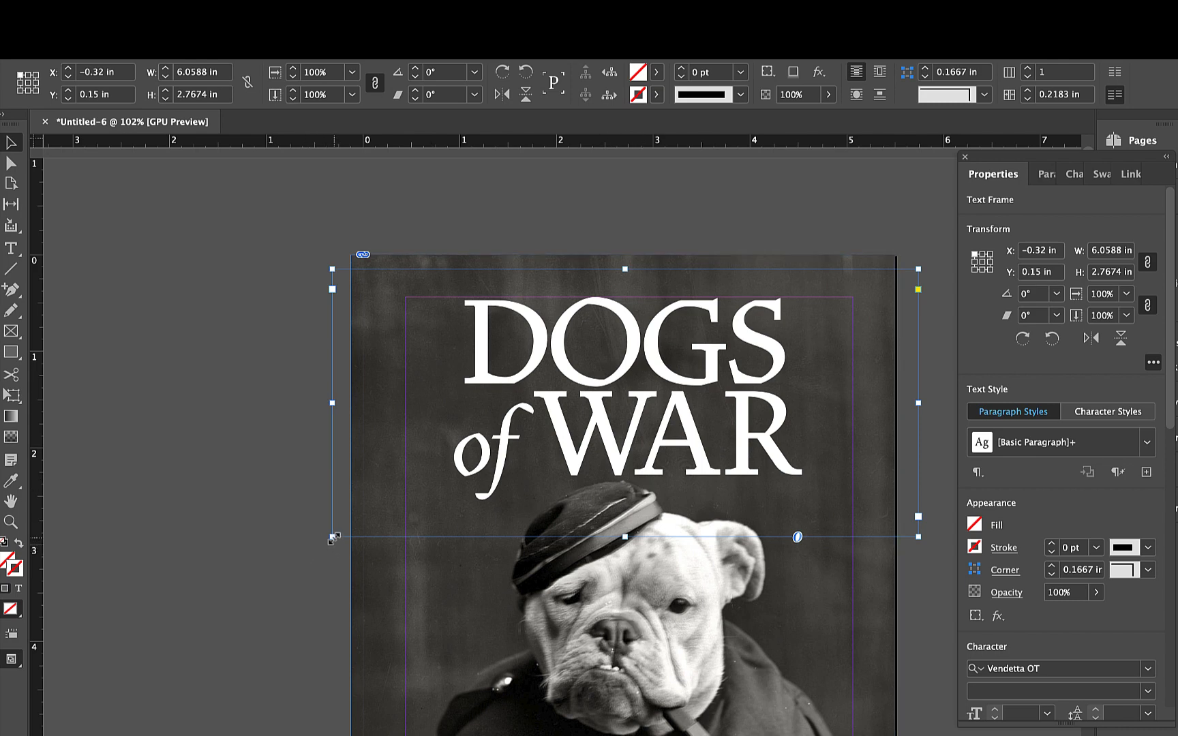
drag(332, 539, 320, 549)
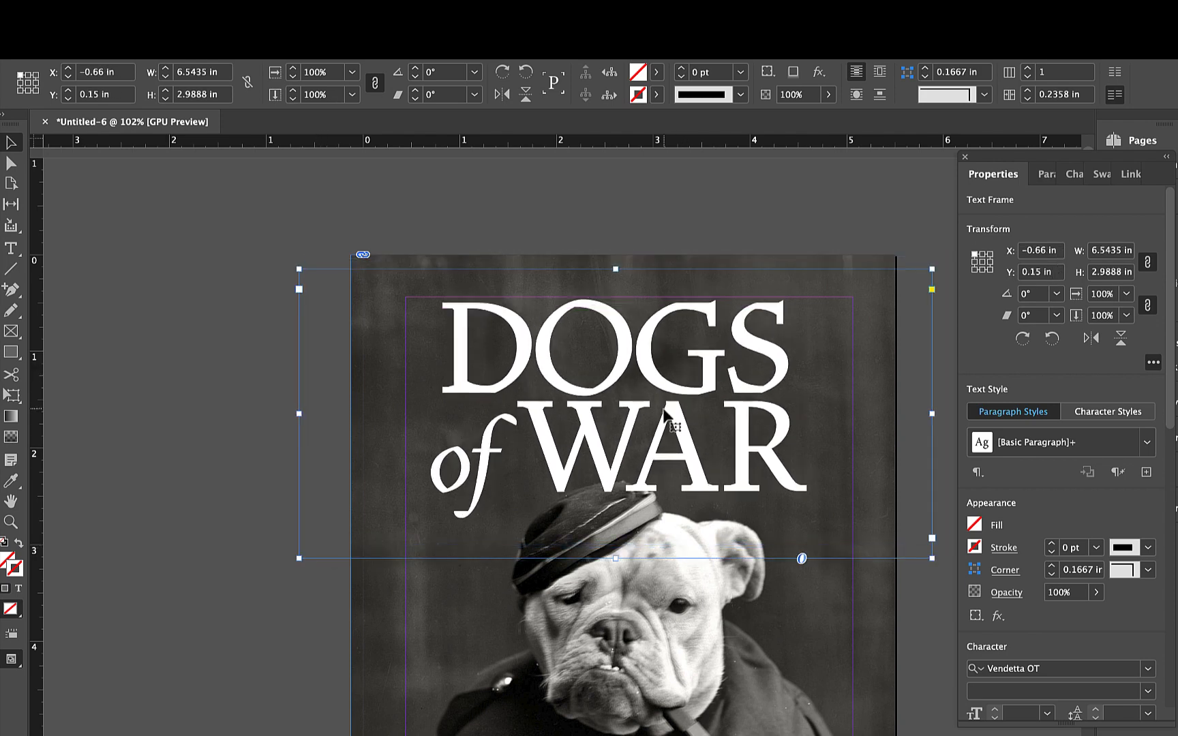
drag(665, 411, 670, 407)
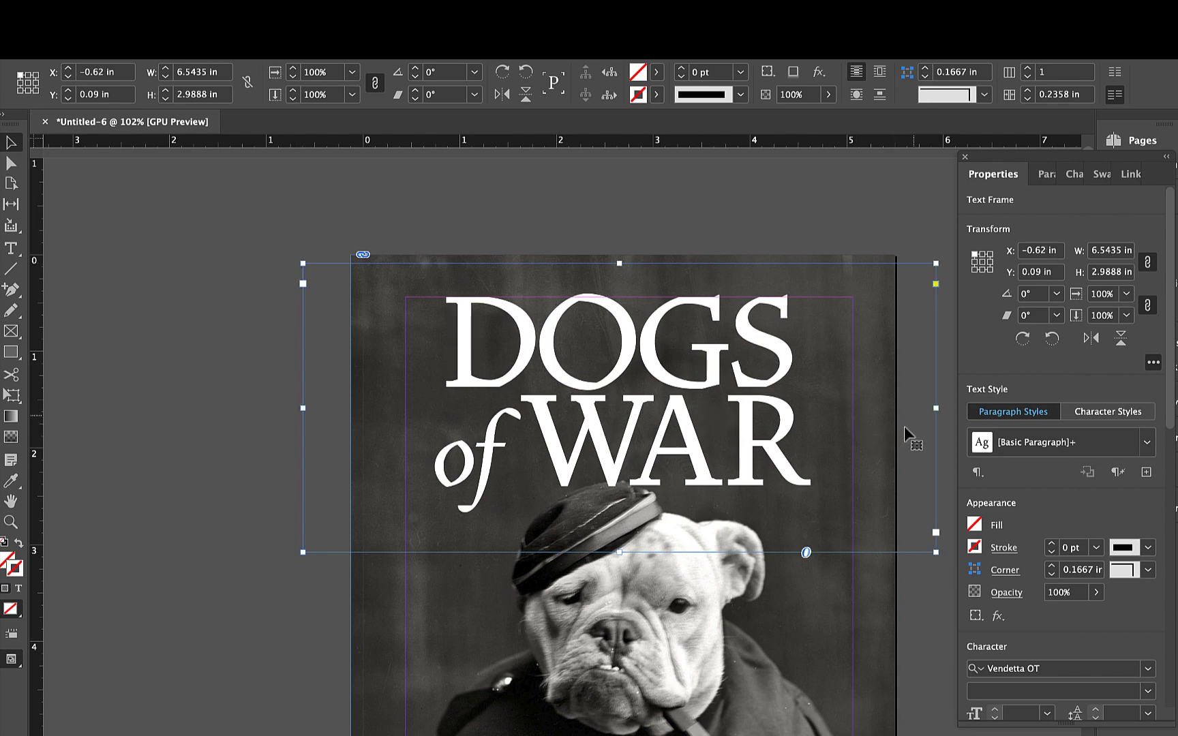
- Narrow the title frame from both sides to X -0.125 in and a width of 5.625 in, and deselect it
drag(936, 407, 894, 408)
drag(304, 409, 351, 409)
scroll(675, 491, down, 3)
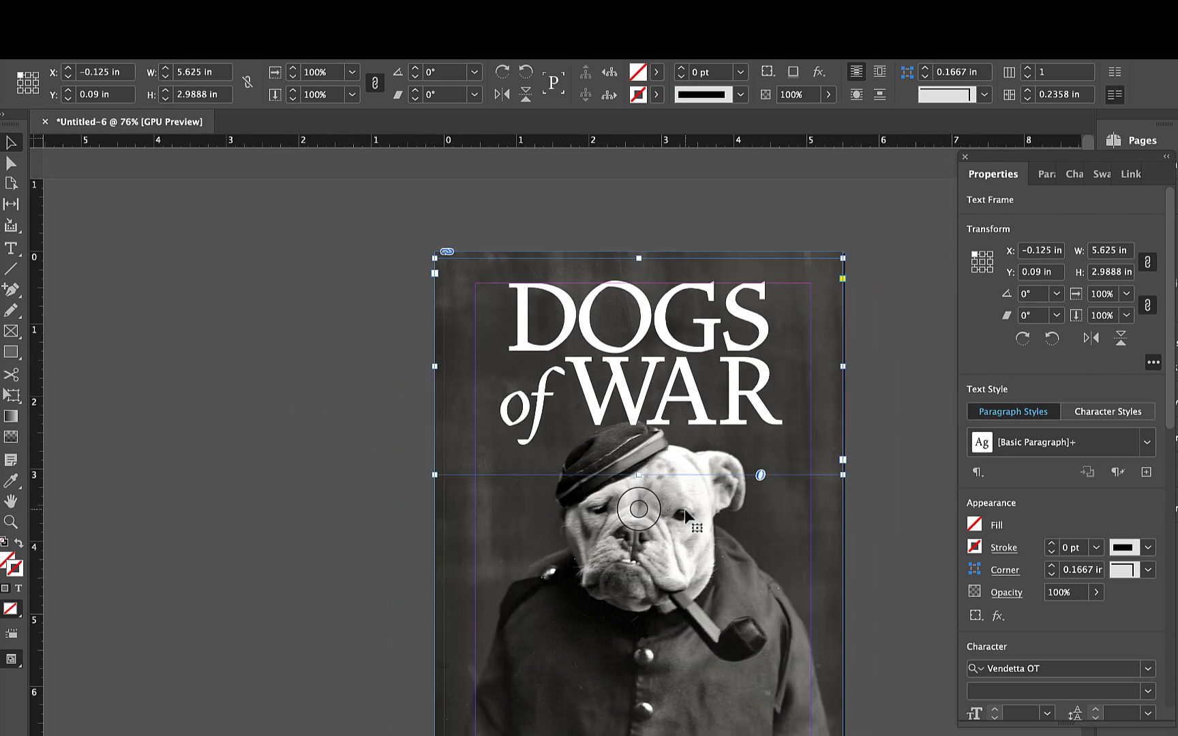
click(896, 528)
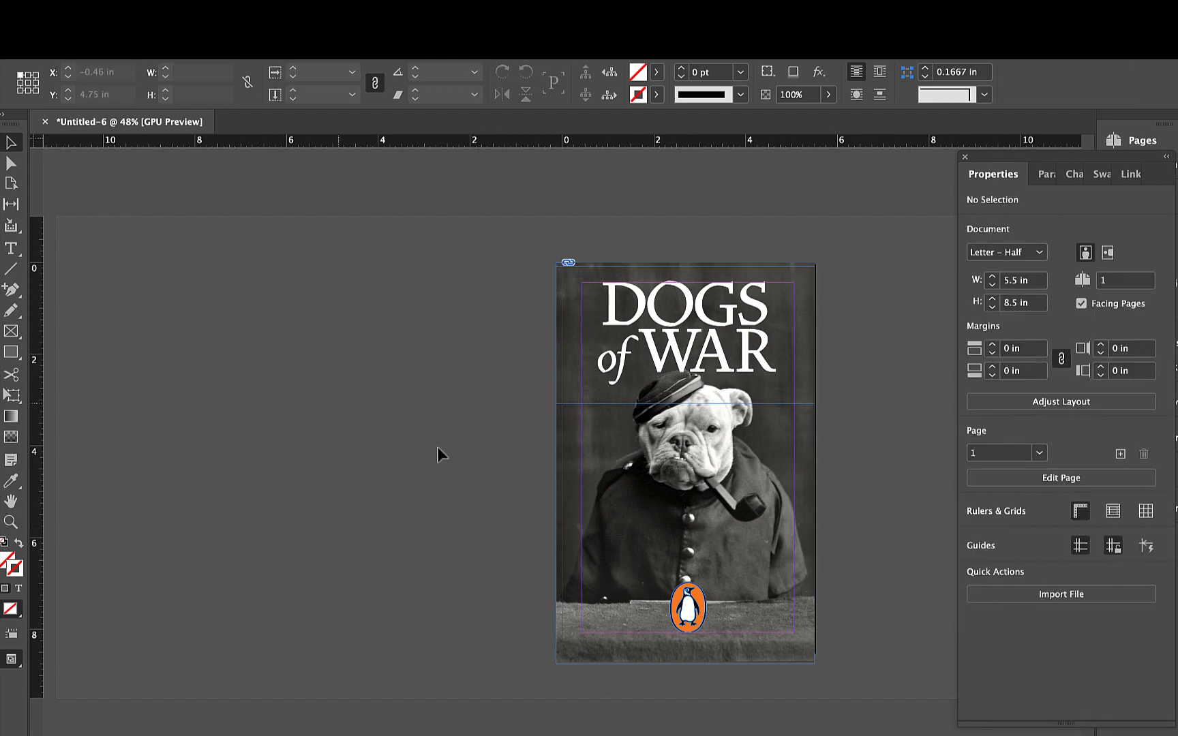
- Draw a text frame about 4.63 by 0.67 in across the dog's face, enter the author's name in capitals and centre it
click(11, 248)
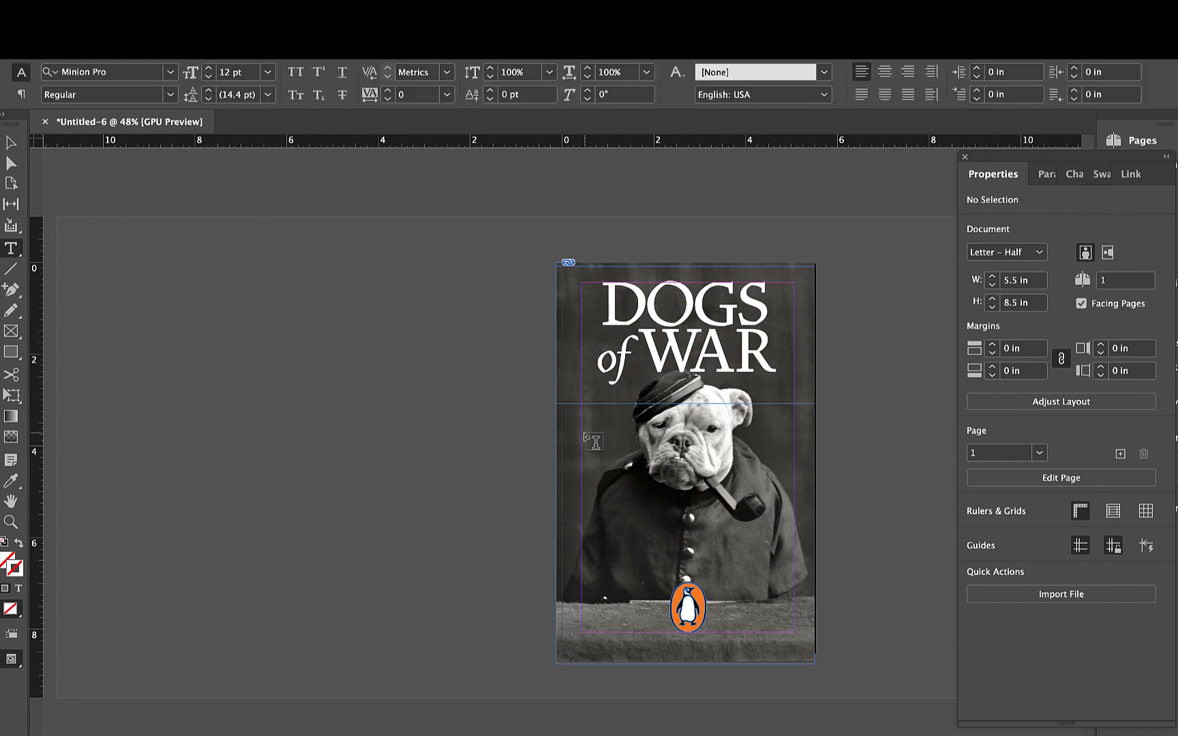
drag(581, 434, 791, 463)
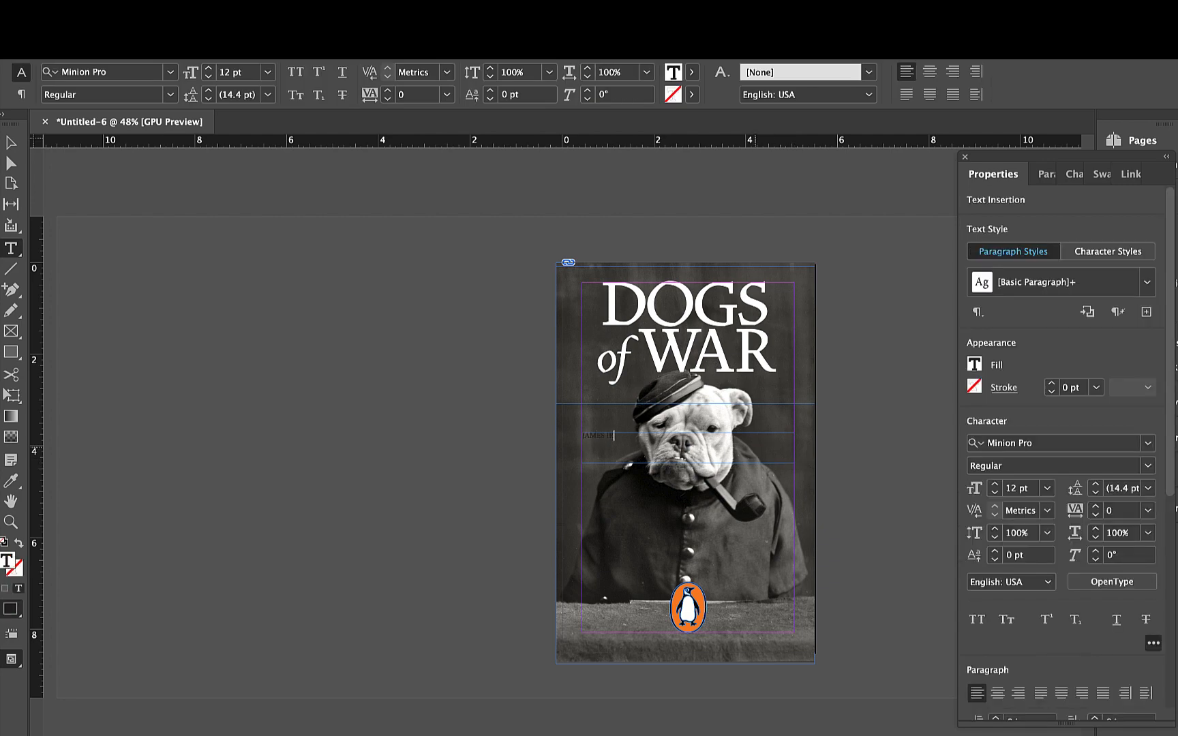
key(super+a)
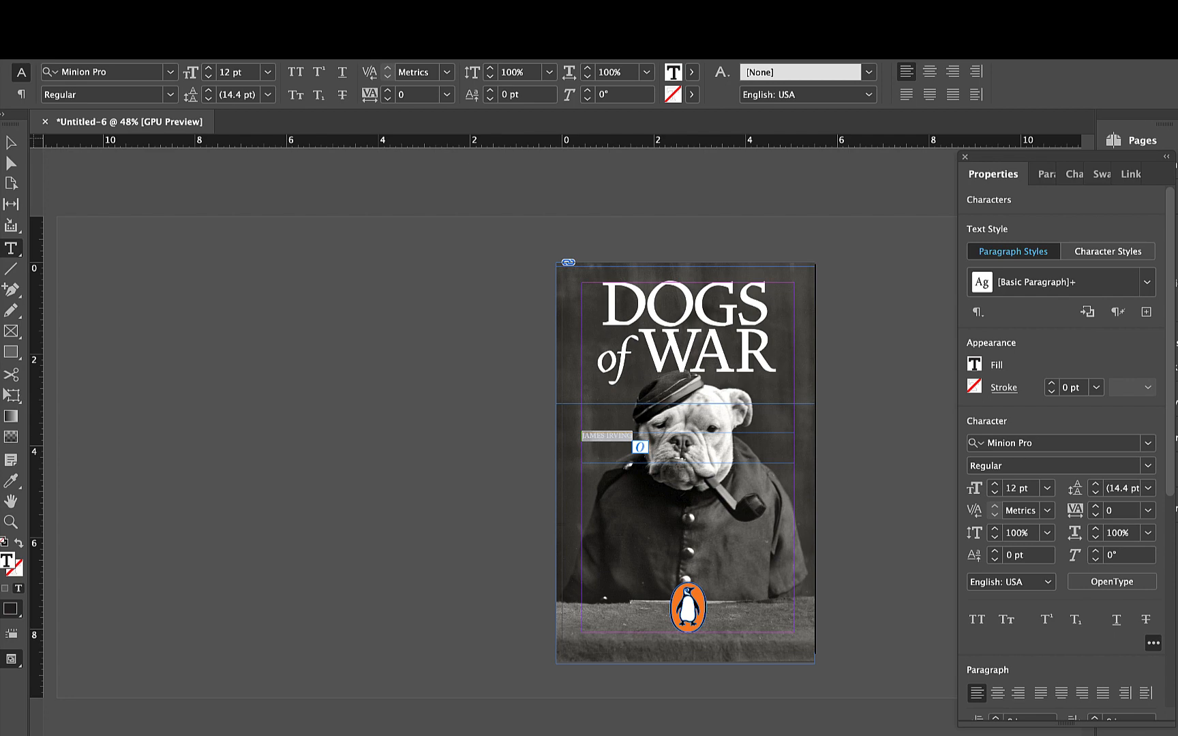
click(998, 693)
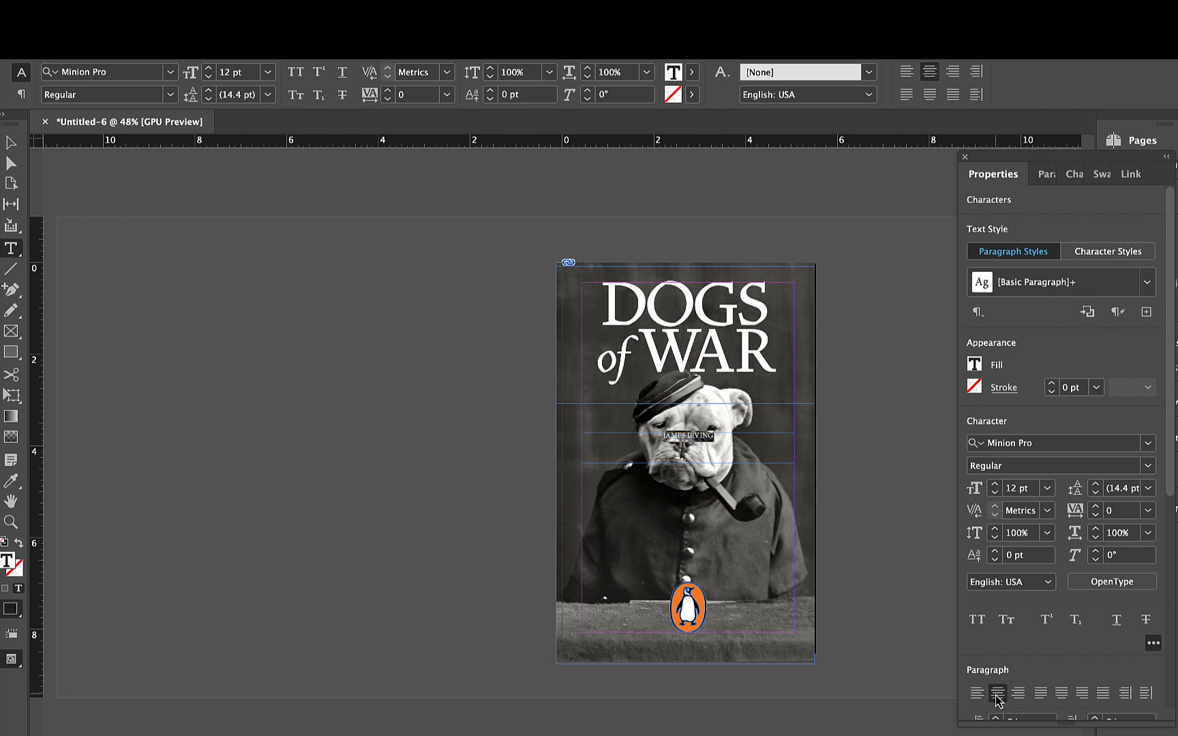
- Set the author's name in Vendetta OT Light with a [Paper] fill
click(1149, 444)
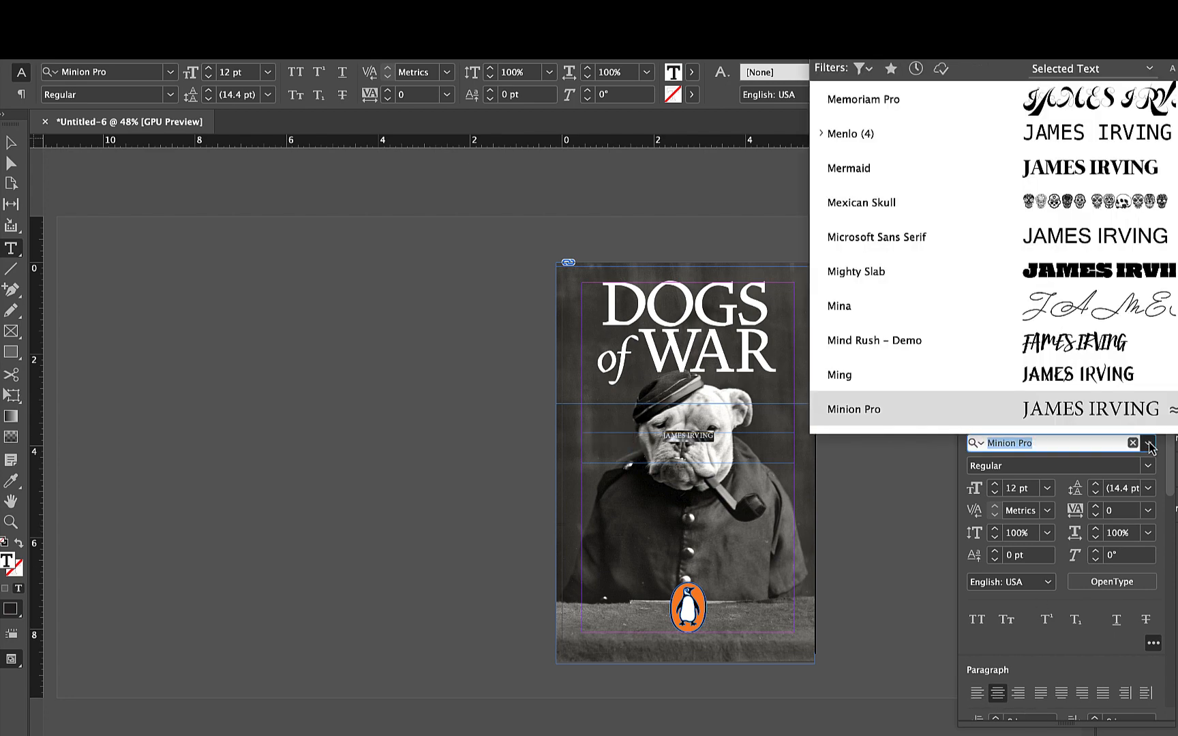
scroll(989, 268, up, 20)
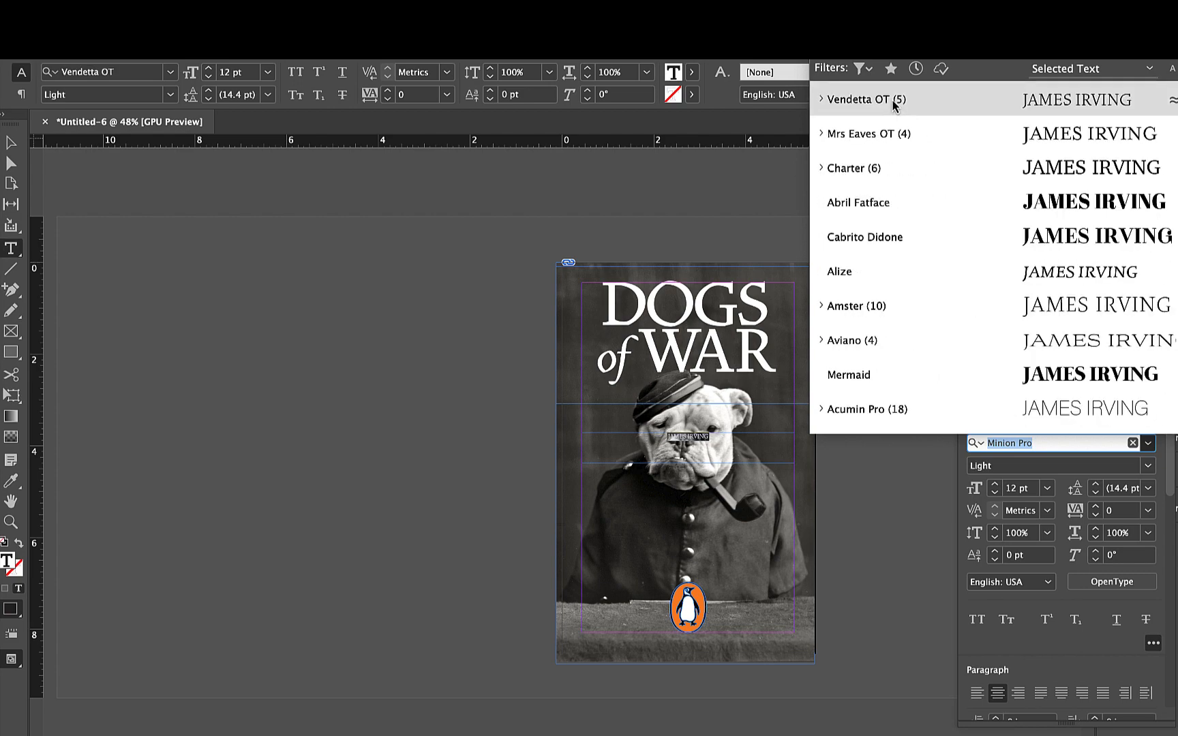
click(893, 101)
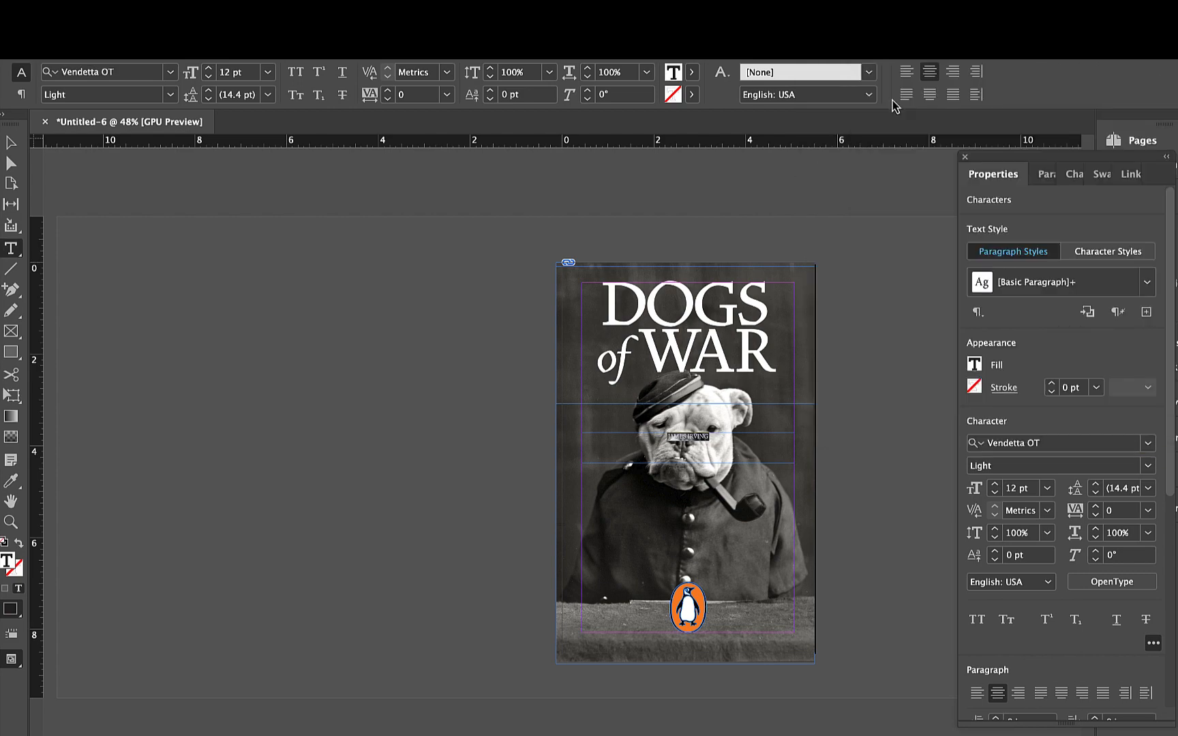
click(976, 369)
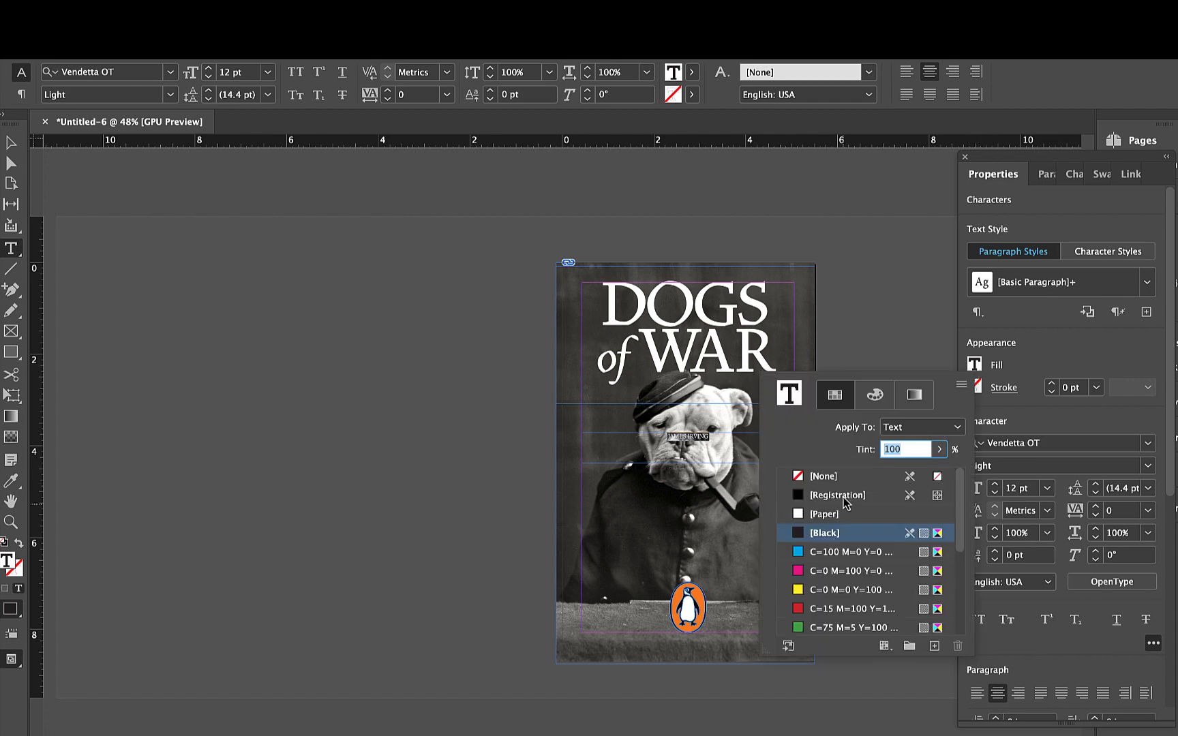
click(802, 516)
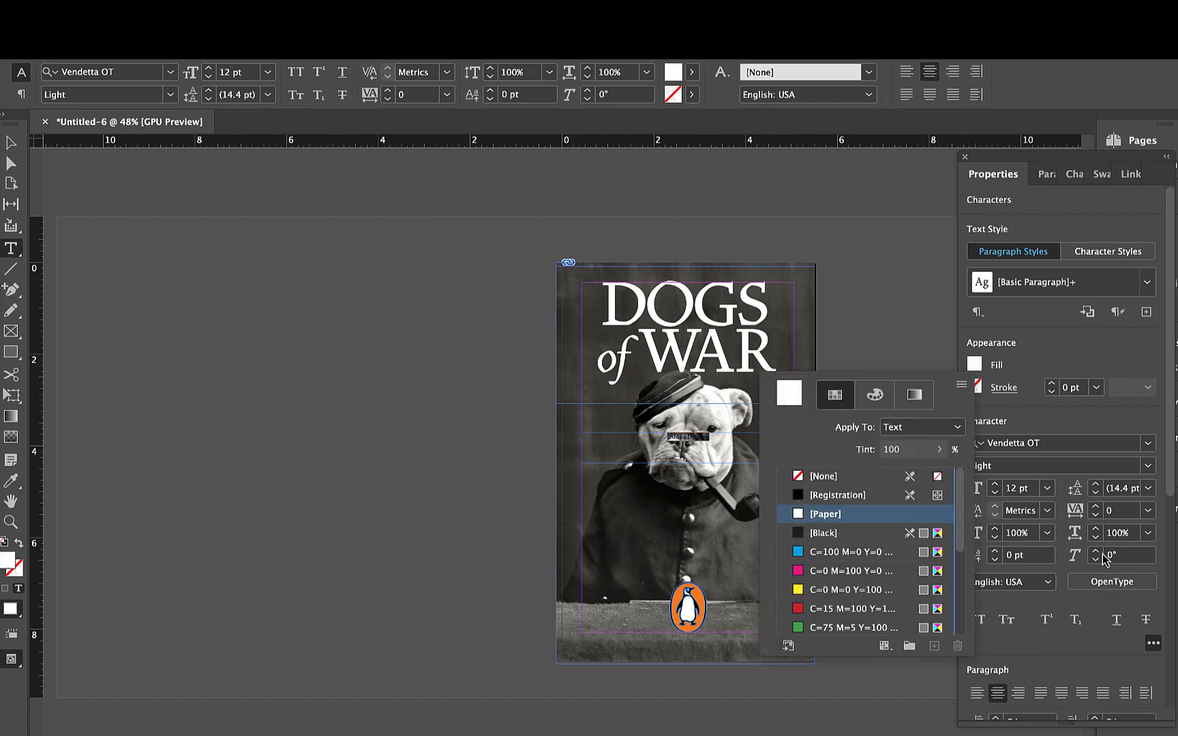
- Set the author's name to a tracking of 170 and a size of 24 pt
click(1095, 511)
click(1096, 511)
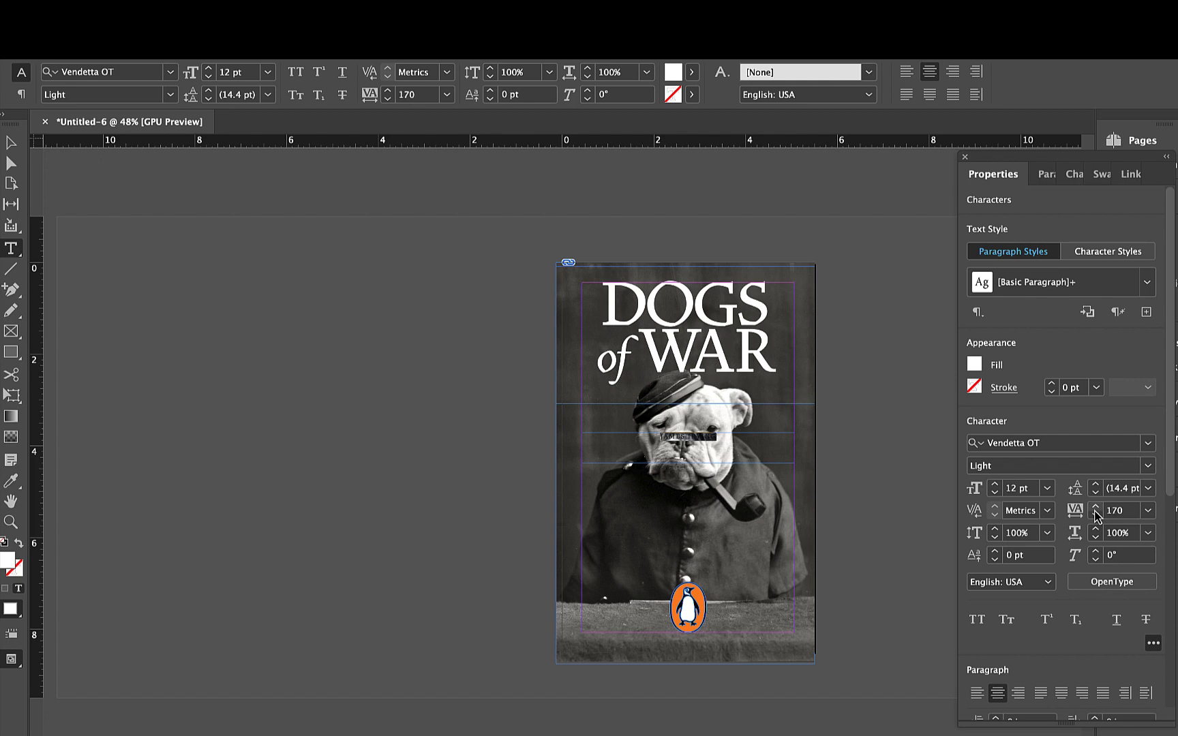
key(super+shift+period)
key(super+shift+period)
key(super+shift+period)
key(super+shift+period)
key(super+shift+period)
key(super+shift+period)
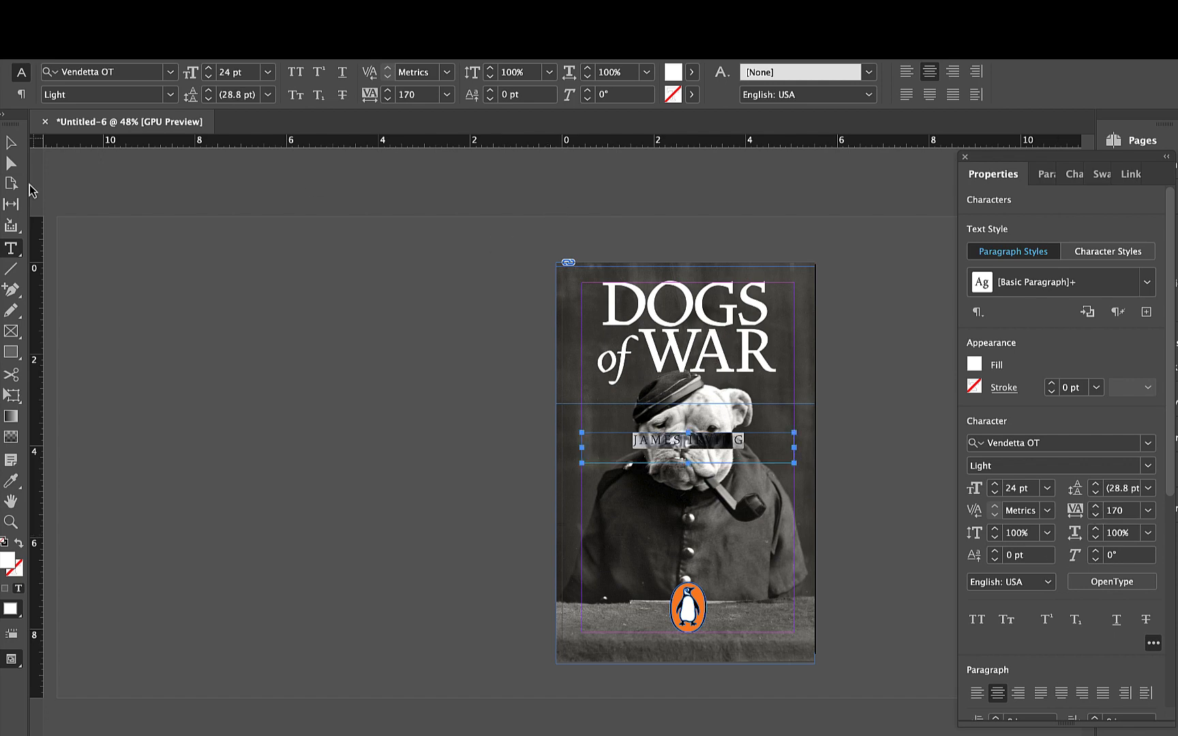
- Move the author's name to about X 0.32, Y 6.47 in, just above the penguin logo, and preview the cover
click(11, 142)
drag(708, 436, 700, 577)
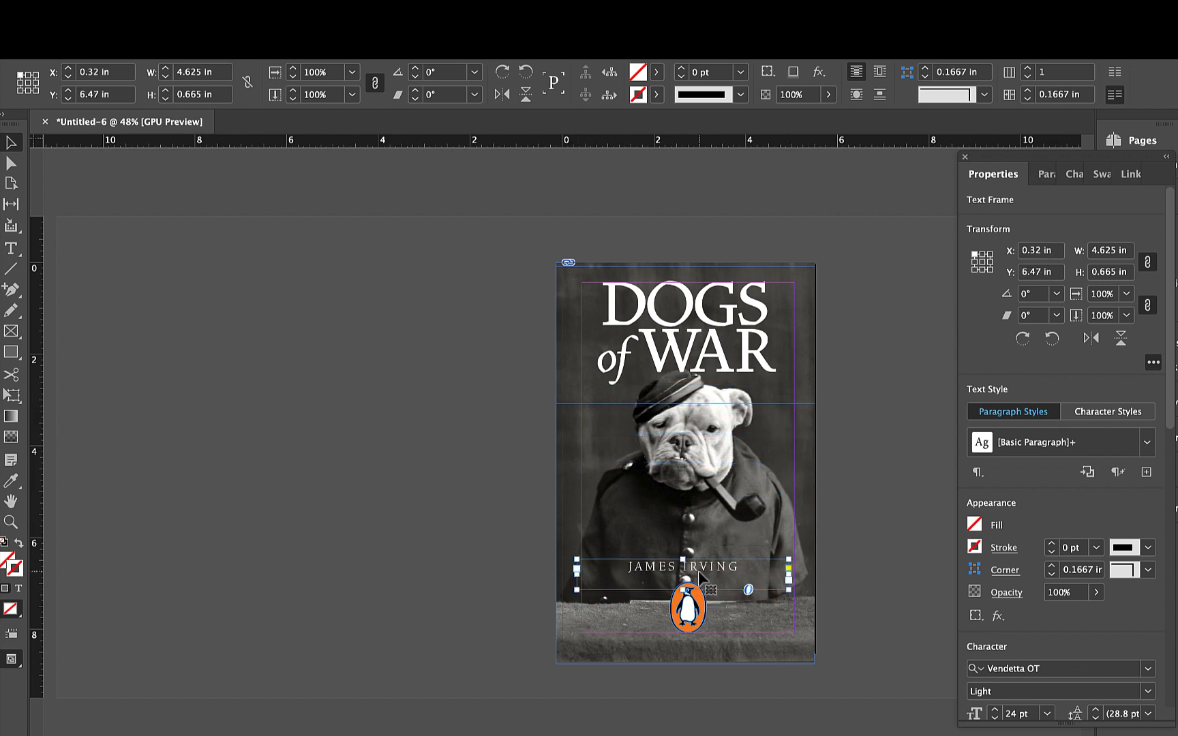
click(485, 596)
key(w)
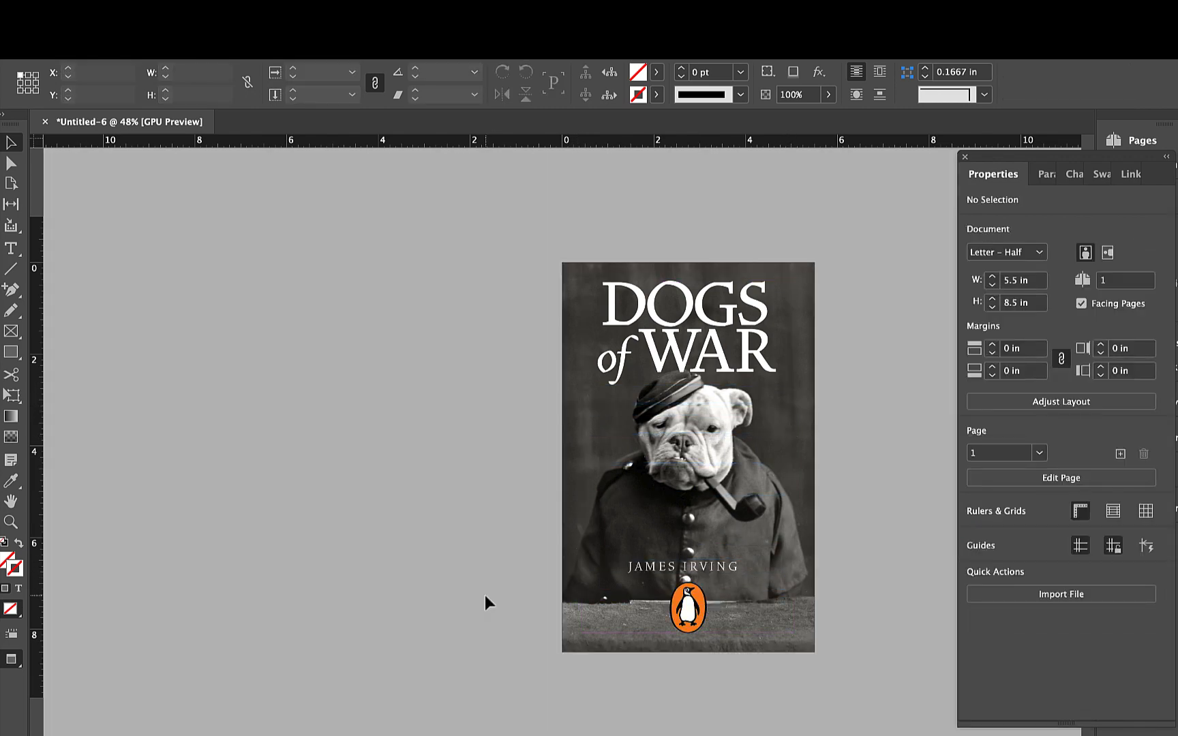
- Reduce the author's name to 16 pt and its tracking to 130
double_click(715, 574)
key(super+a)
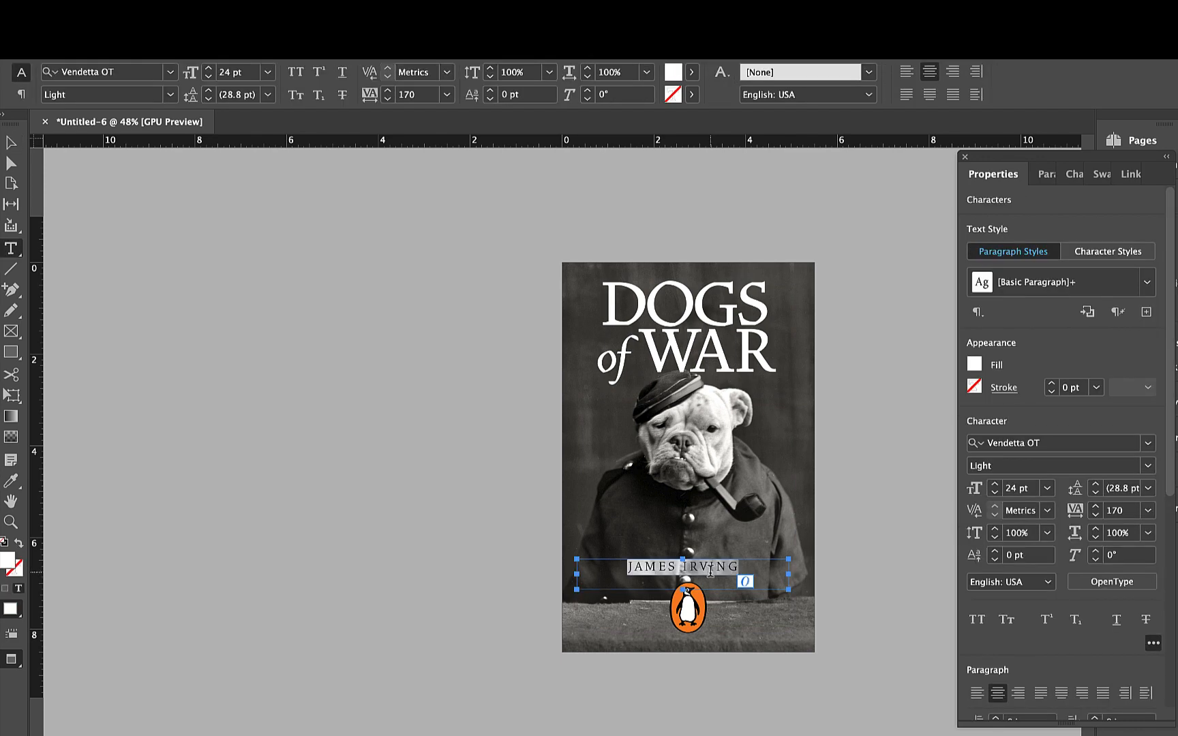
key(super+shift+comma)
key(super+shift+comma)
key(super+shift+comma)
key(super+shift+comma)
key(alt+Left)
key(alt+Left)
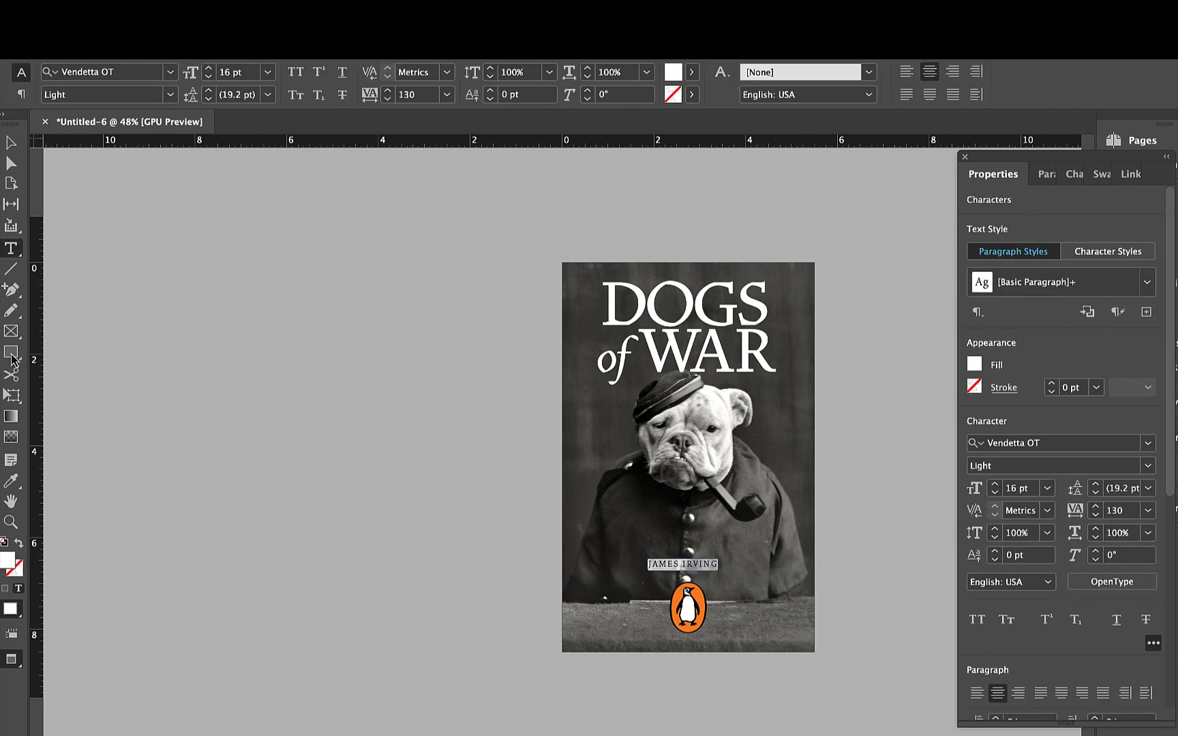
- Move the author's name to the top edge of the cover above "DOGS" and shift the title down slightly to make room
click(11, 143)
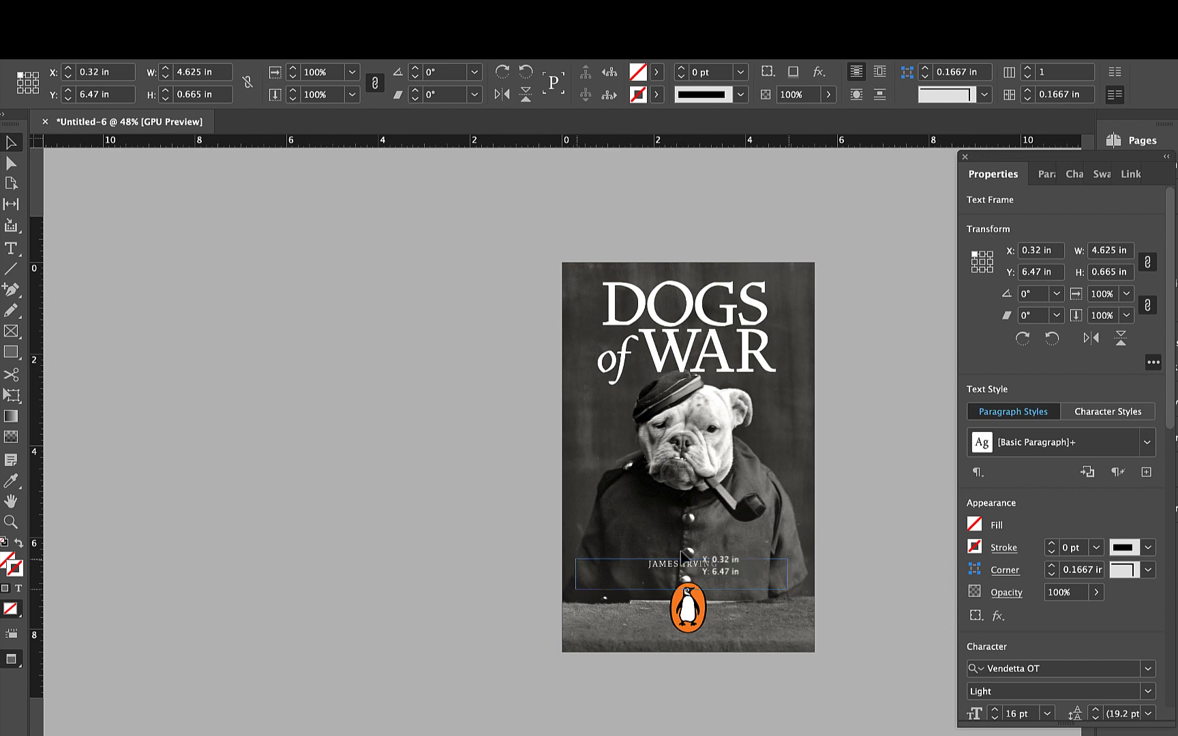
drag(681, 555, 688, 265)
click(730, 368)
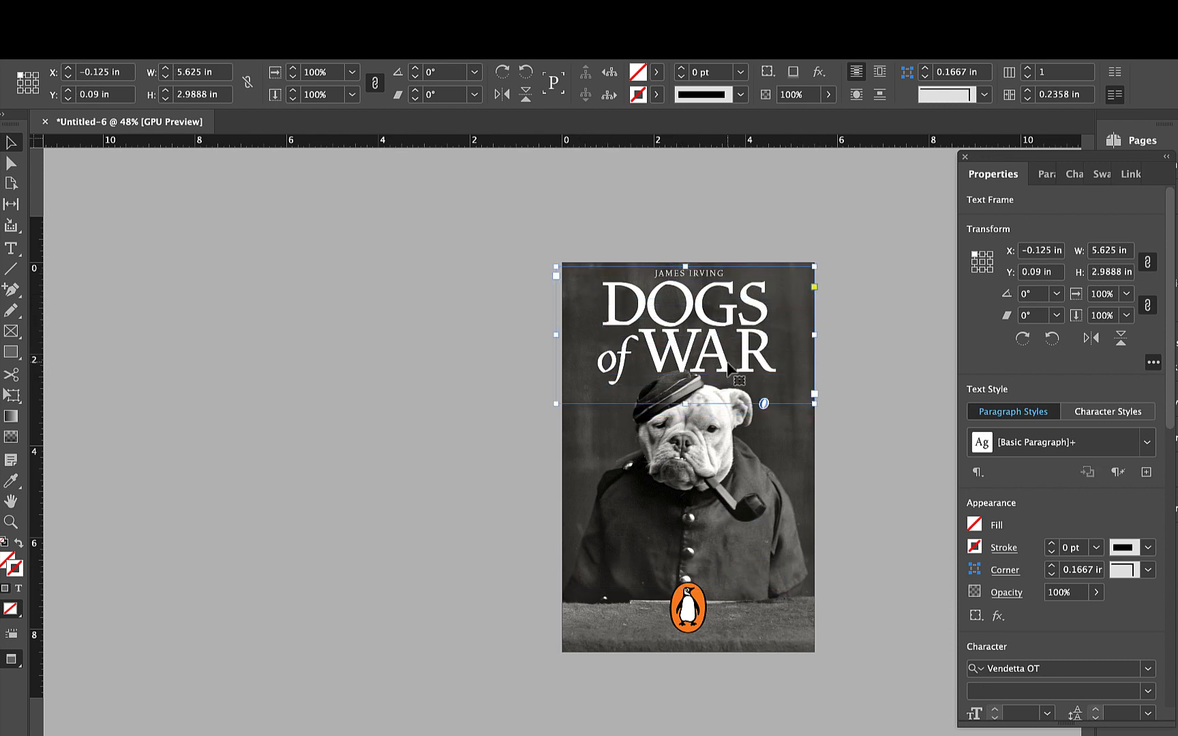
drag(729, 368, 730, 380)
click(744, 222)
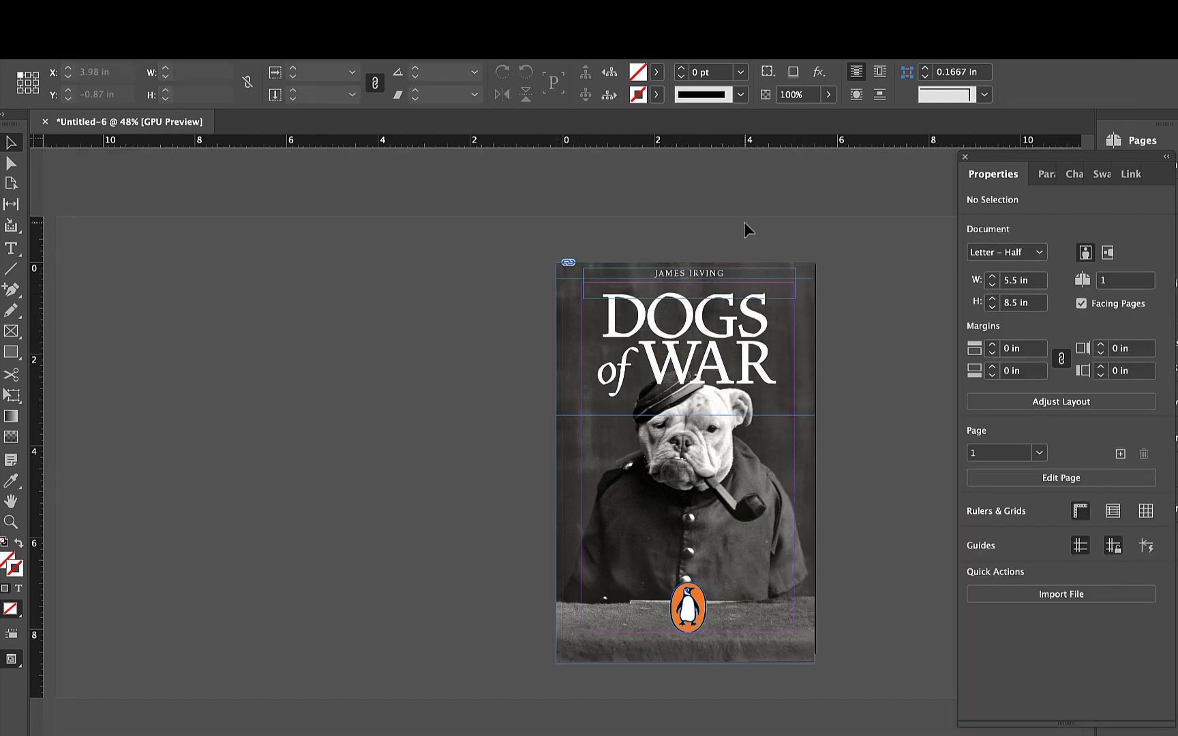
- Lower the author's name to sit just above "DOGS" and nudge the title frame up to Y 0.3222 in
scroll(727, 289, up, 2)
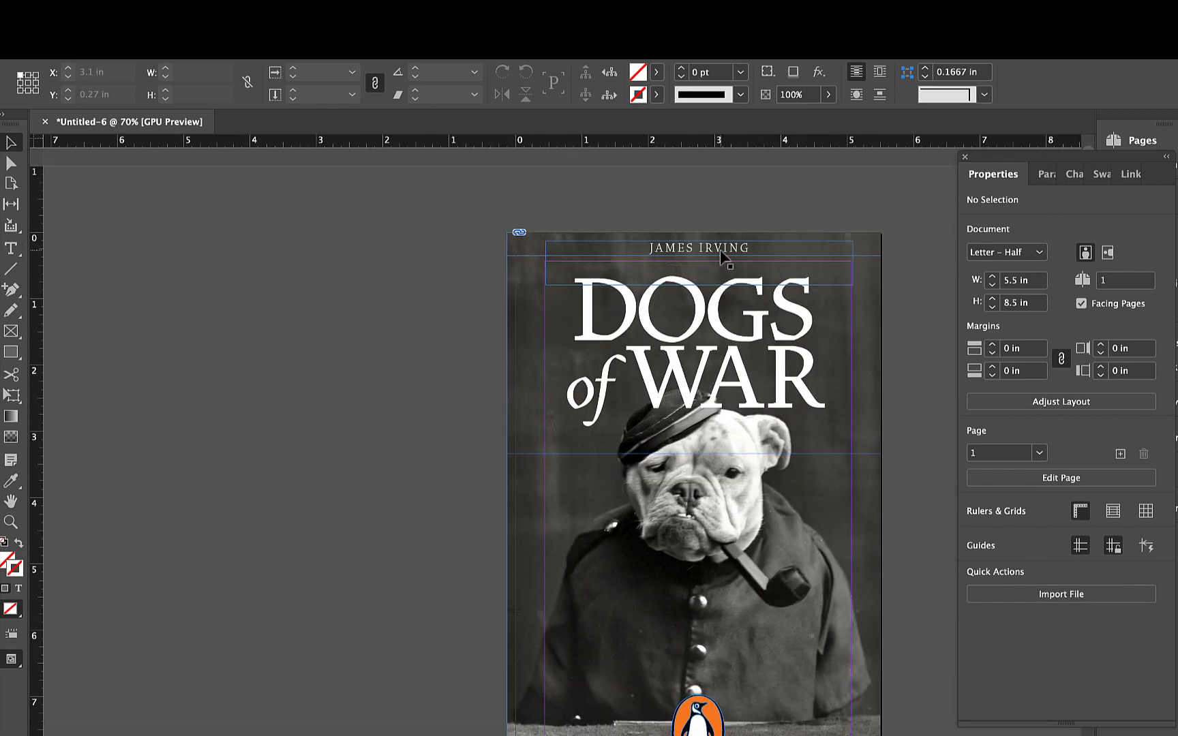
drag(720, 249, 723, 267)
click(360, 397)
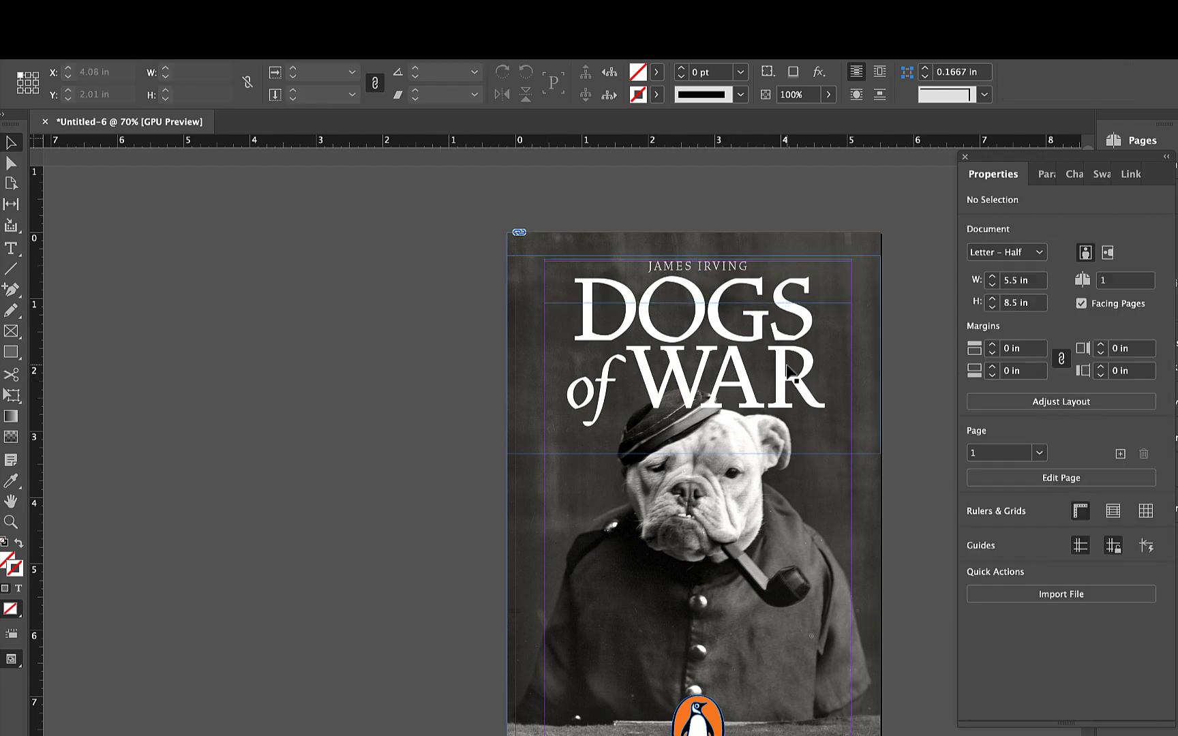
click(795, 379)
key(Up)
key(Up)
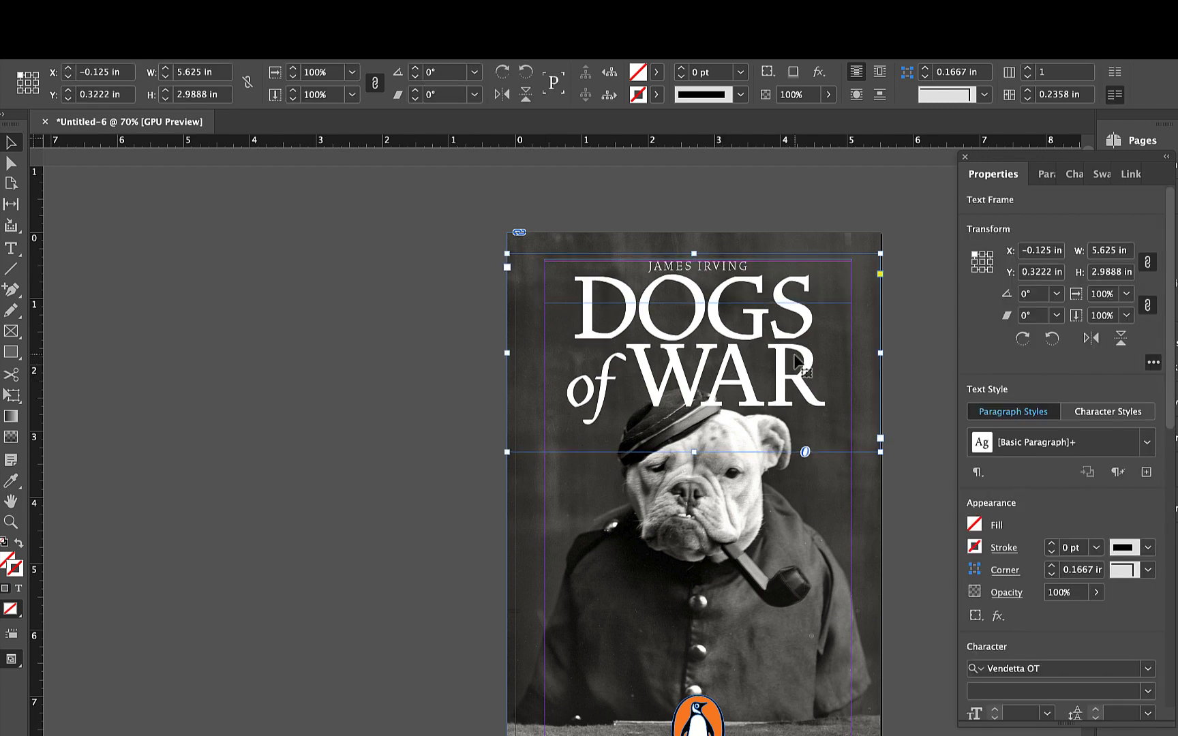
click(298, 452)
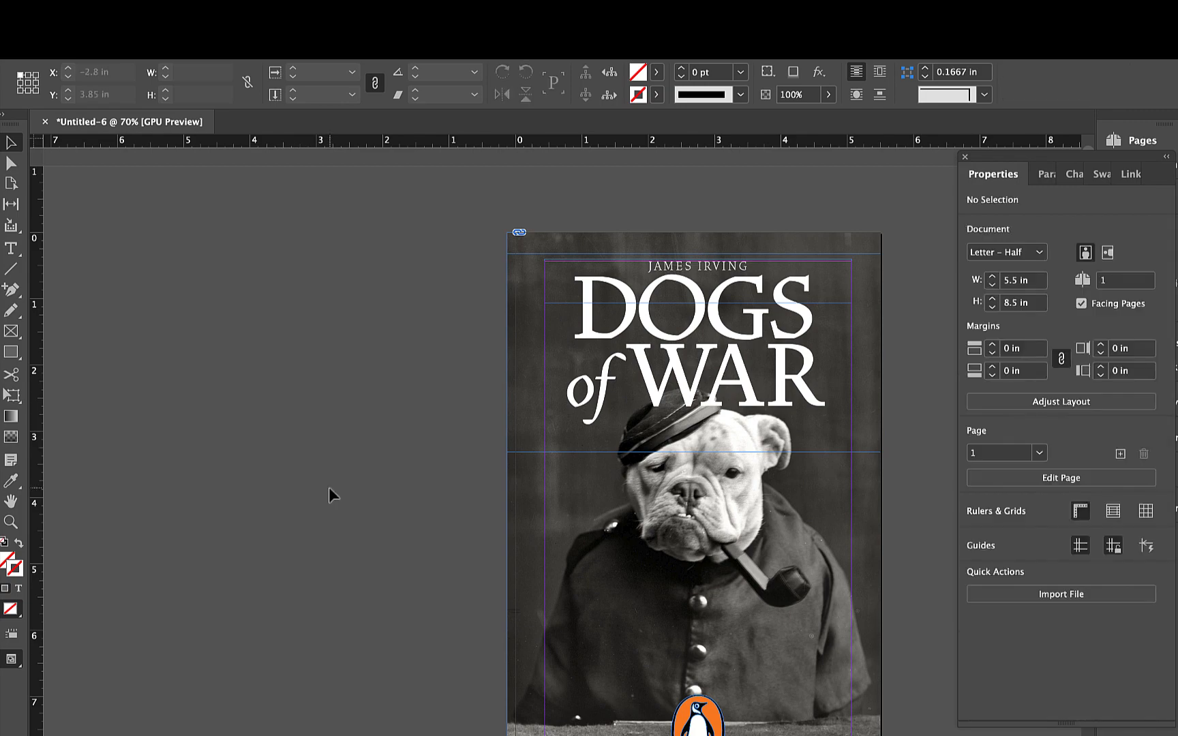
- Check the whole cover in Preview mode and return to the normal view
scroll(329, 488, down, 3)
scroll(329, 488, up, 1)
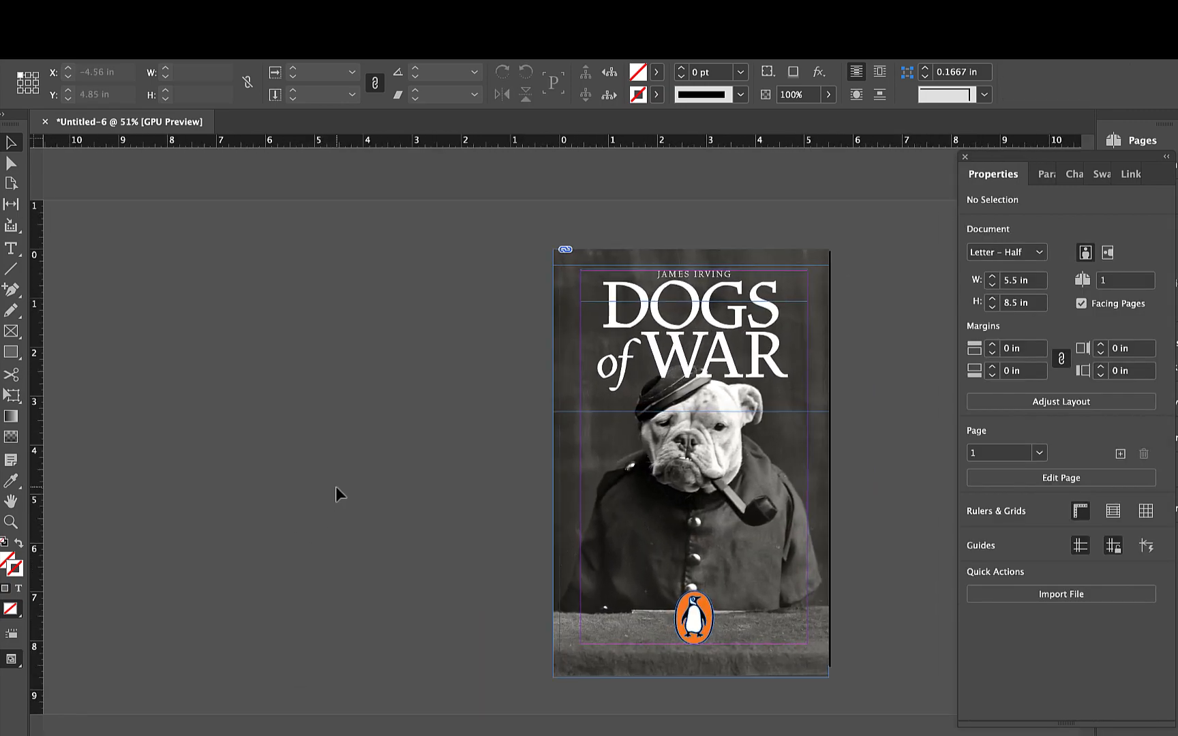
key(w)
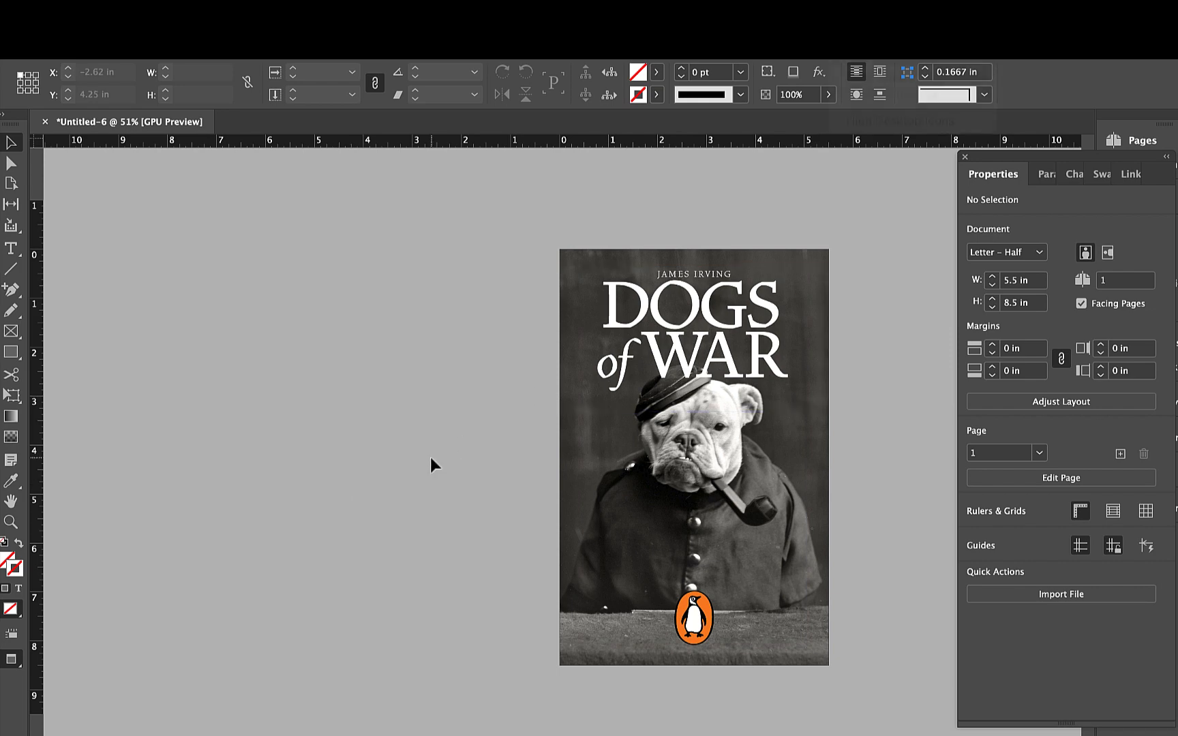
key(w)
- Select the whole title text and examine the swatches available for its fill
scroll(648, 491, up, 2)
scroll(653, 529, right, 4)
scroll(653, 528, down, 1)
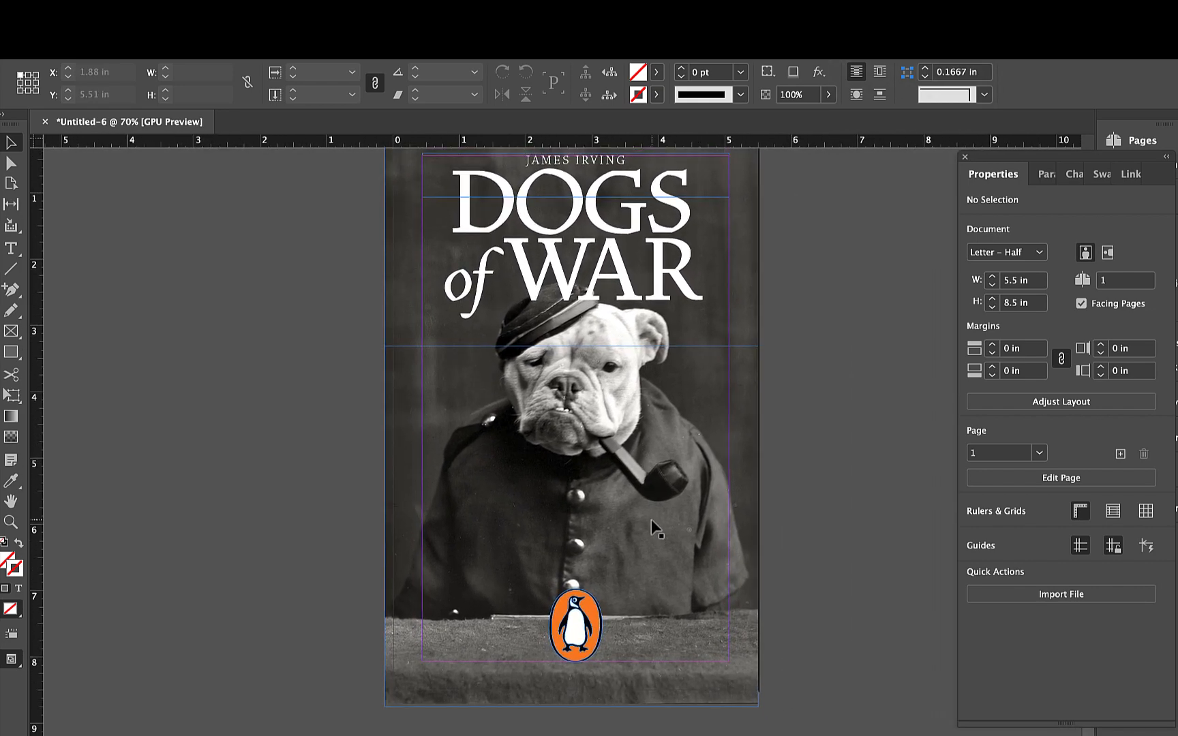
double_click(625, 271)
key(ctrl+a)
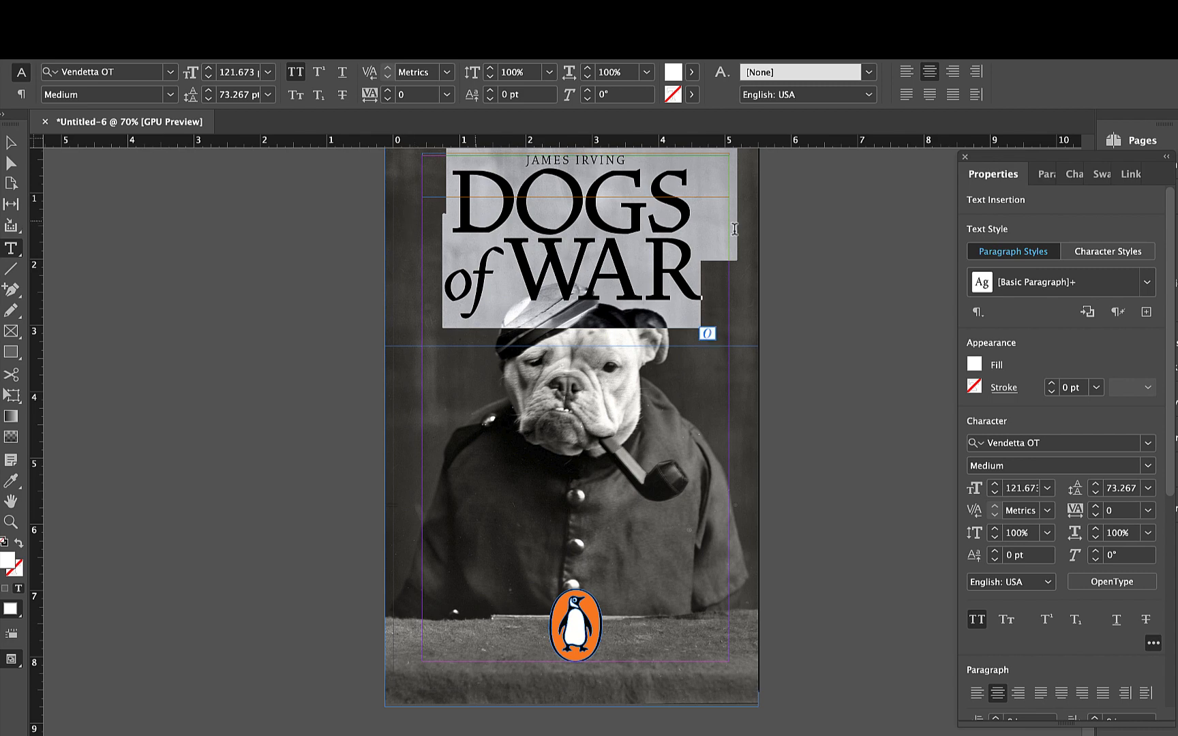
click(975, 365)
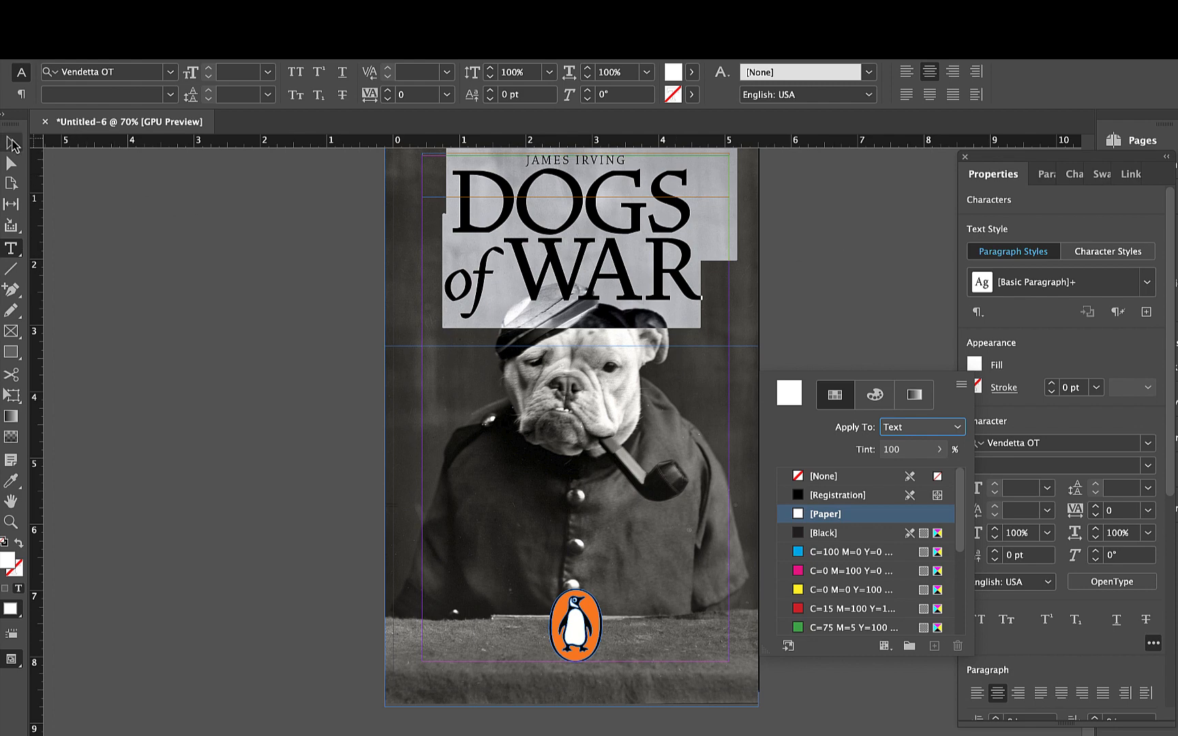
click(229, 283)
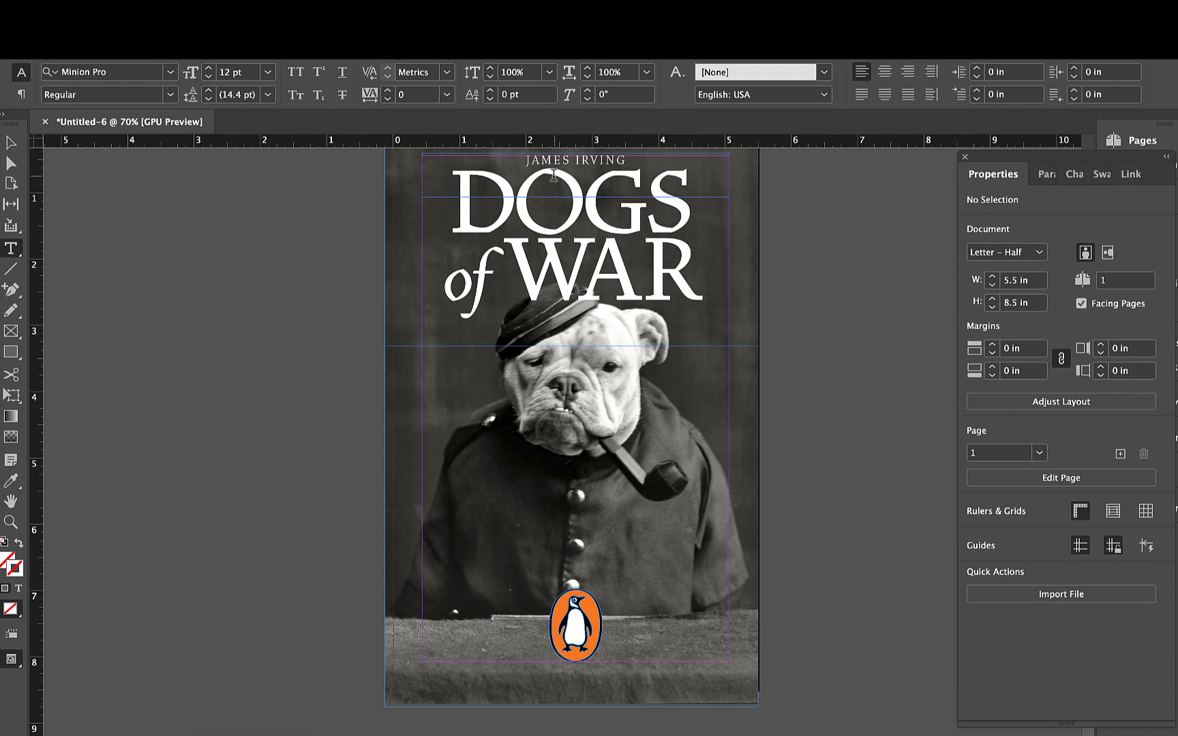
drag(461, 181, 701, 245)
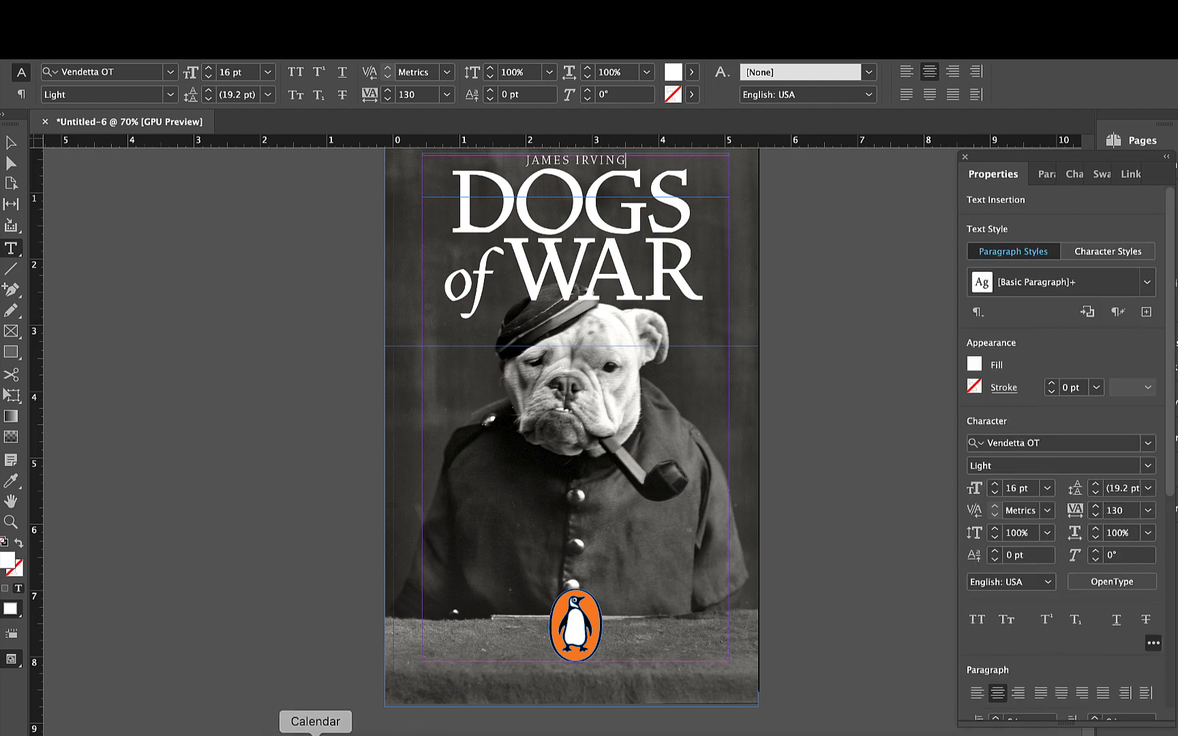
- Switch to the browser, show the image results for "camouflage" and capture a screenshot of the first row of patterns
click(302, 727)
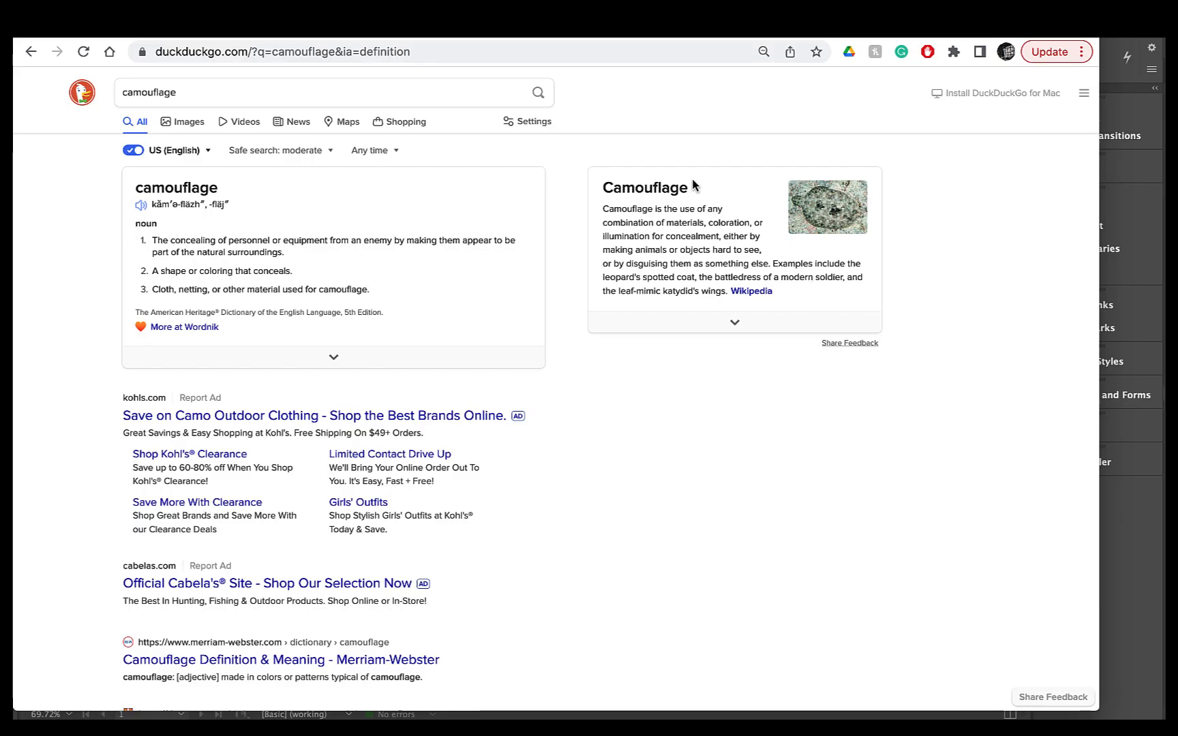
click(191, 124)
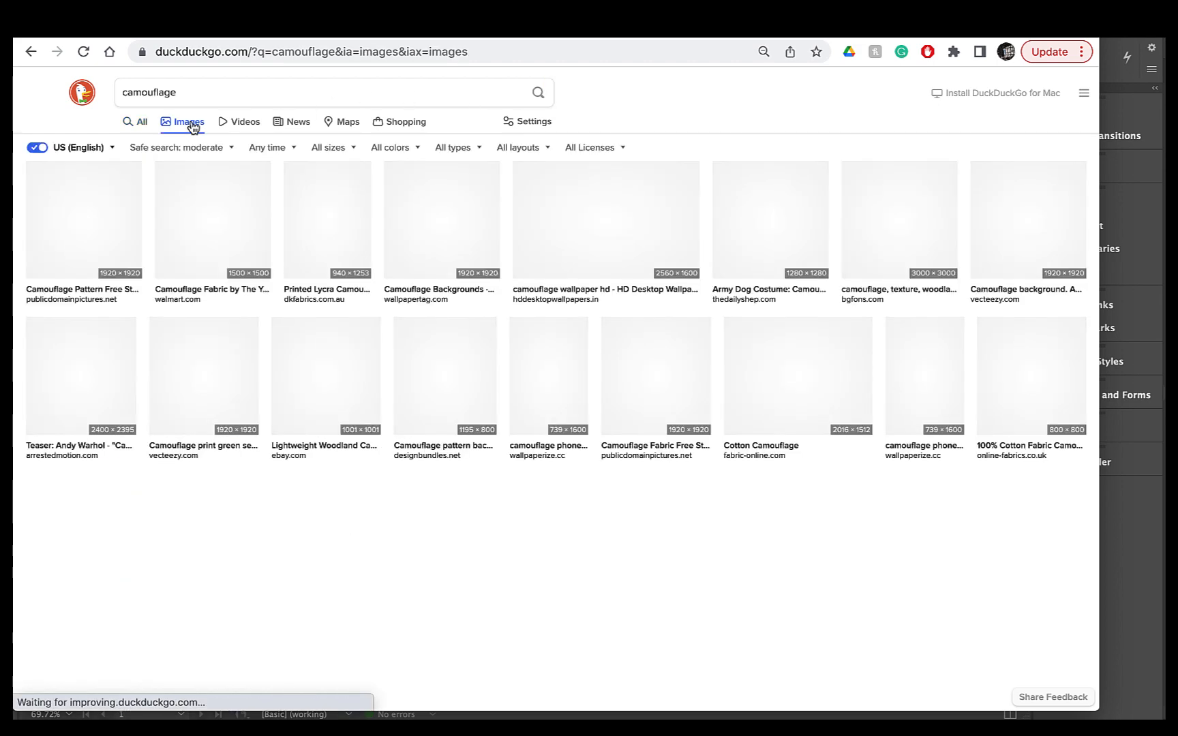
key(super+shift+4)
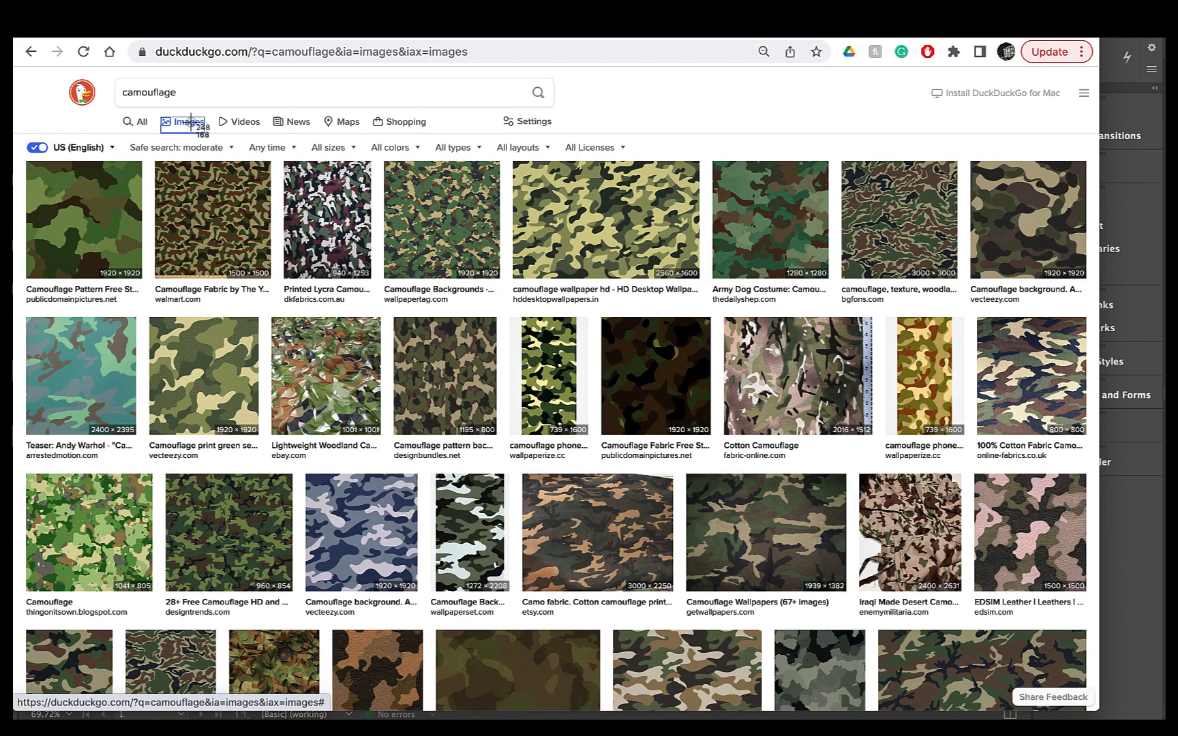
drag(20, 146, 1094, 321)
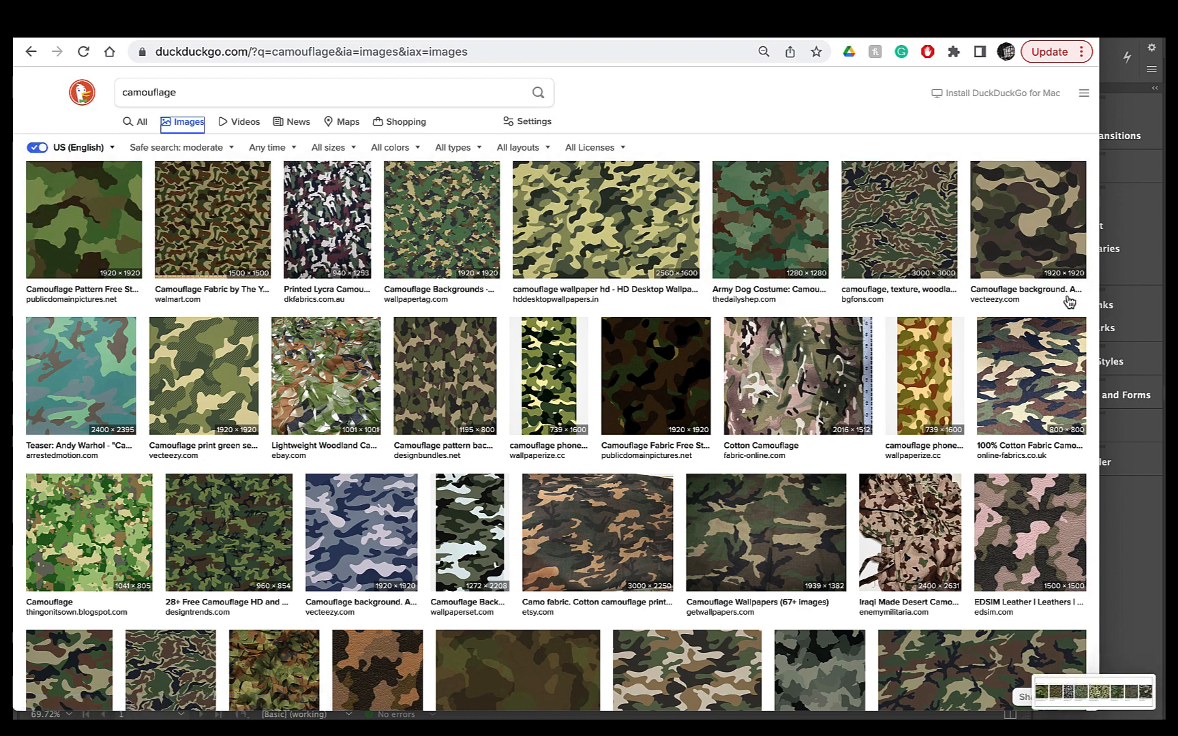
- Place the camouflage screenshot in the InDesign cover document at X -4.6, Y 4.31 in, across the dog's chest
click(785, 14)
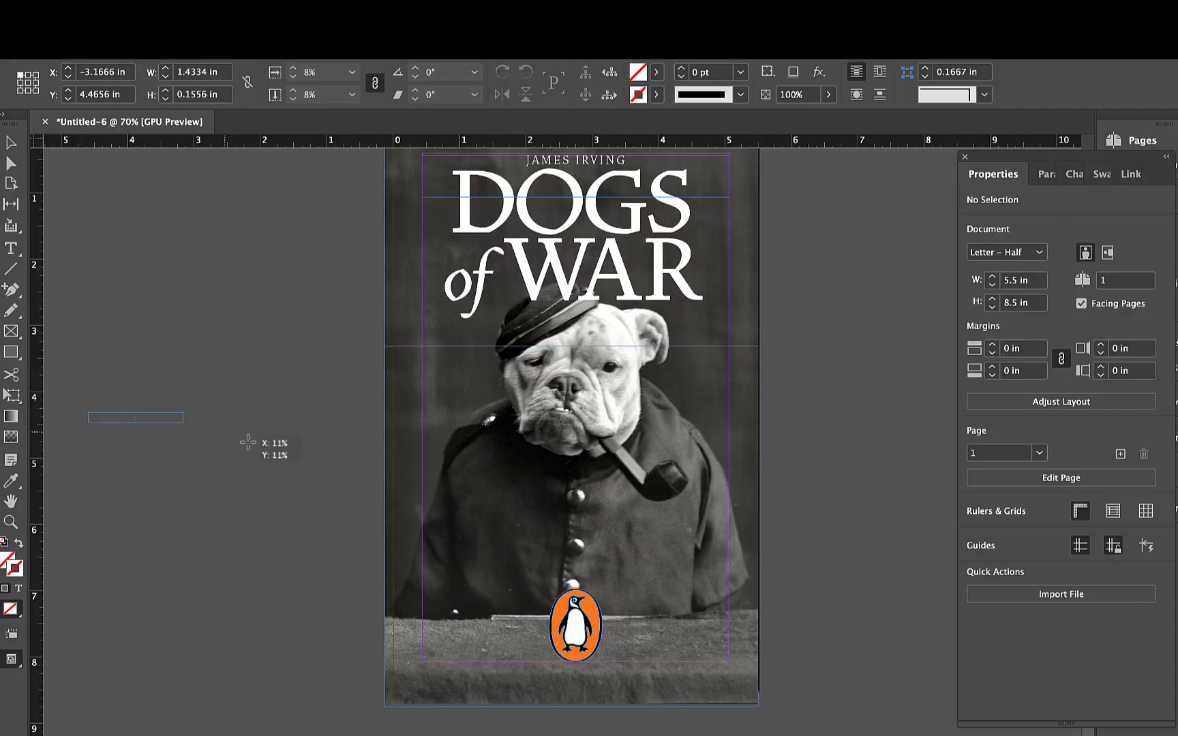
drag(242, 442, 774, 543)
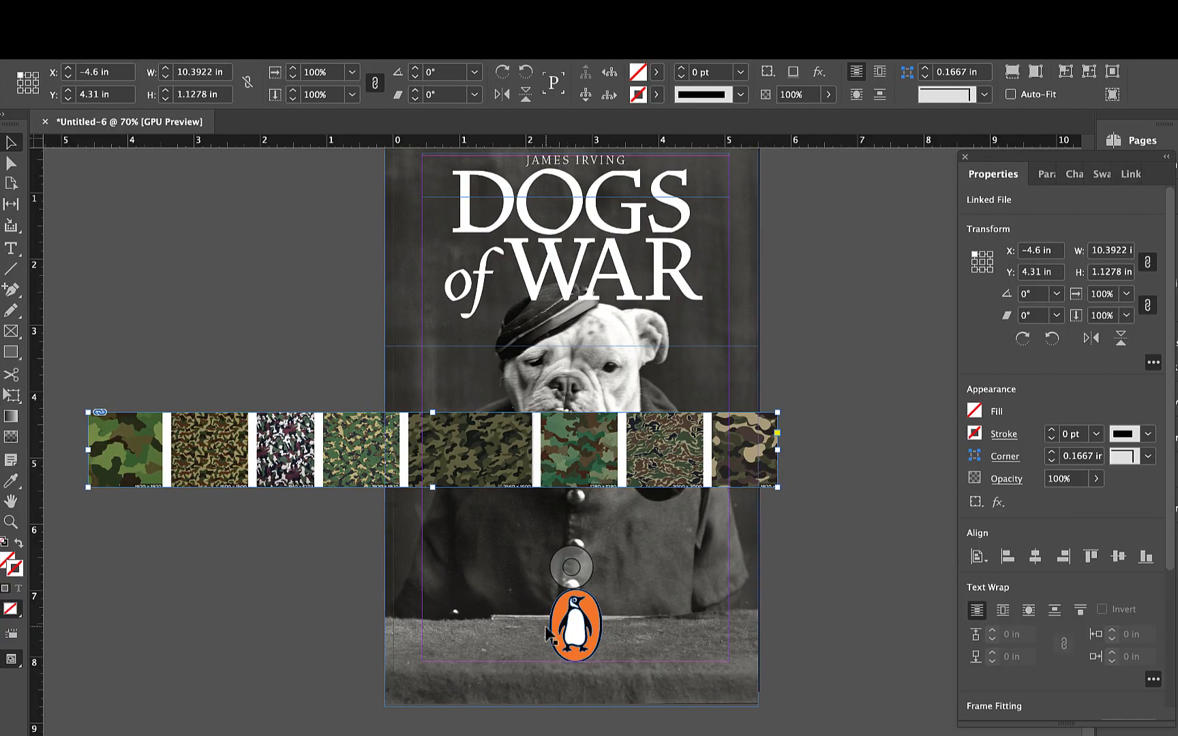
- Fill the "DOGS of WAR" title with a green sampled by the Eyedropper from the first camouflage pattern, leaving the author's name white
scroll(546, 634, up, 3)
scroll(546, 634, left, 2)
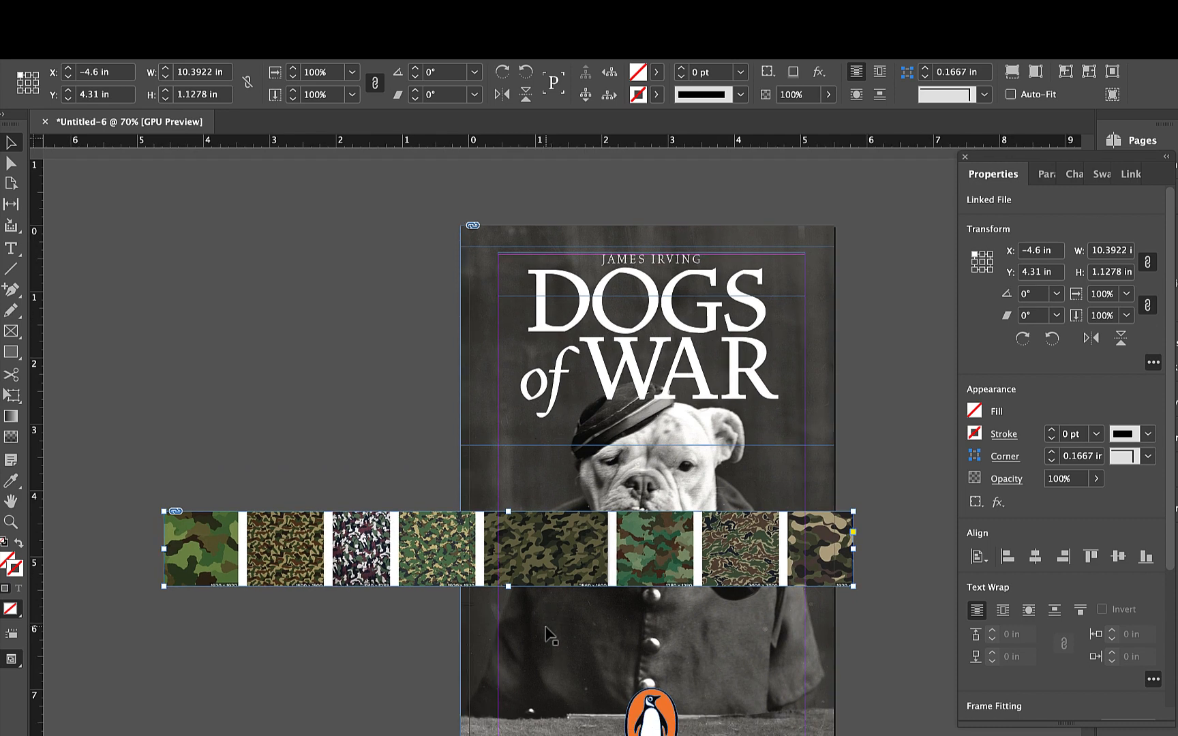
double_click(540, 298)
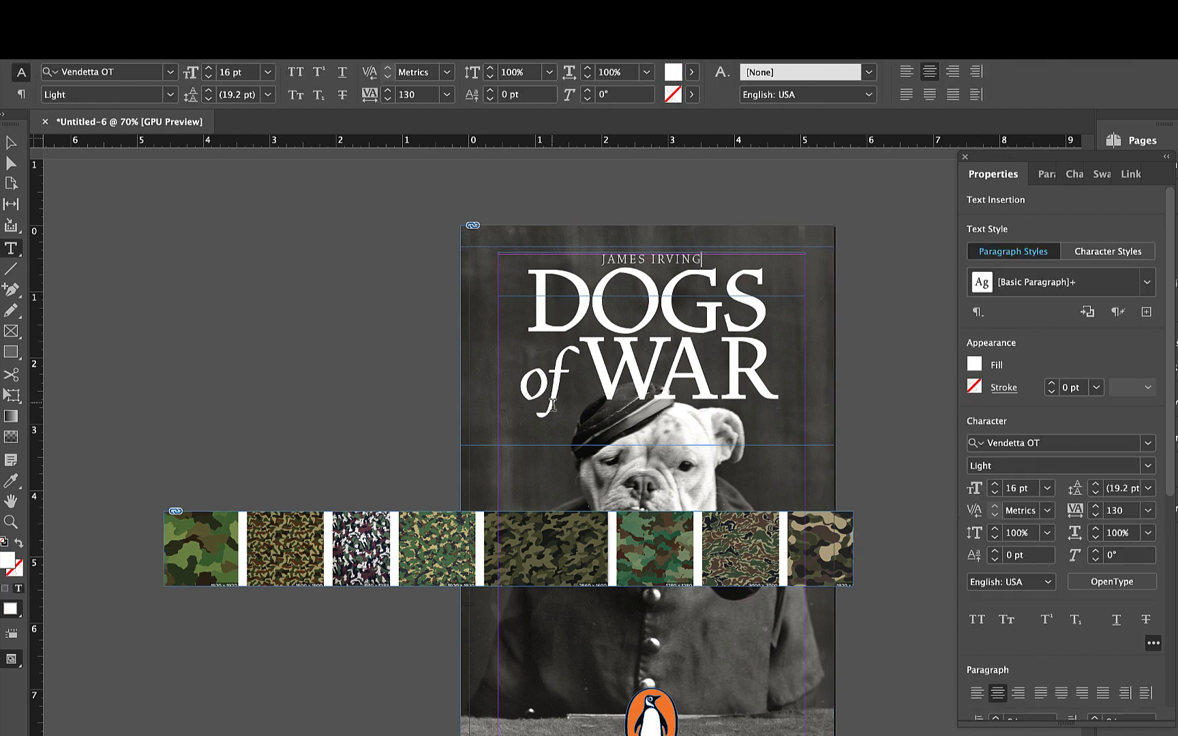
drag(549, 402, 659, 292)
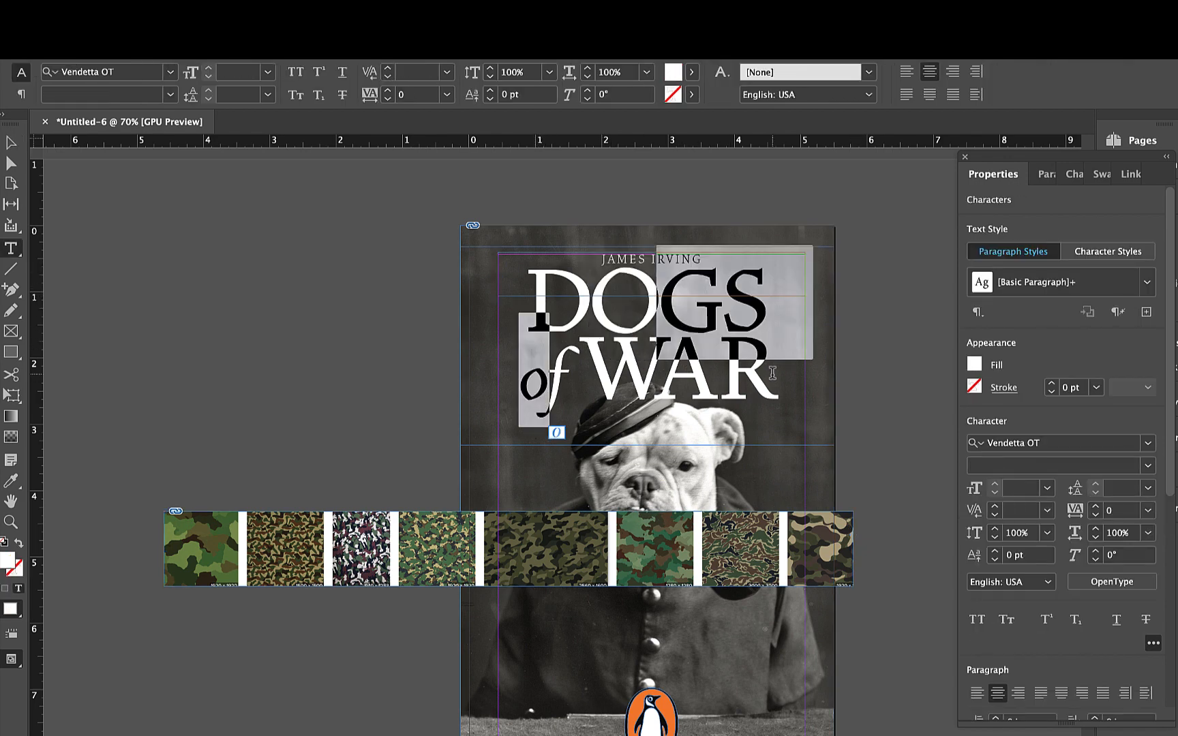
key(super+a)
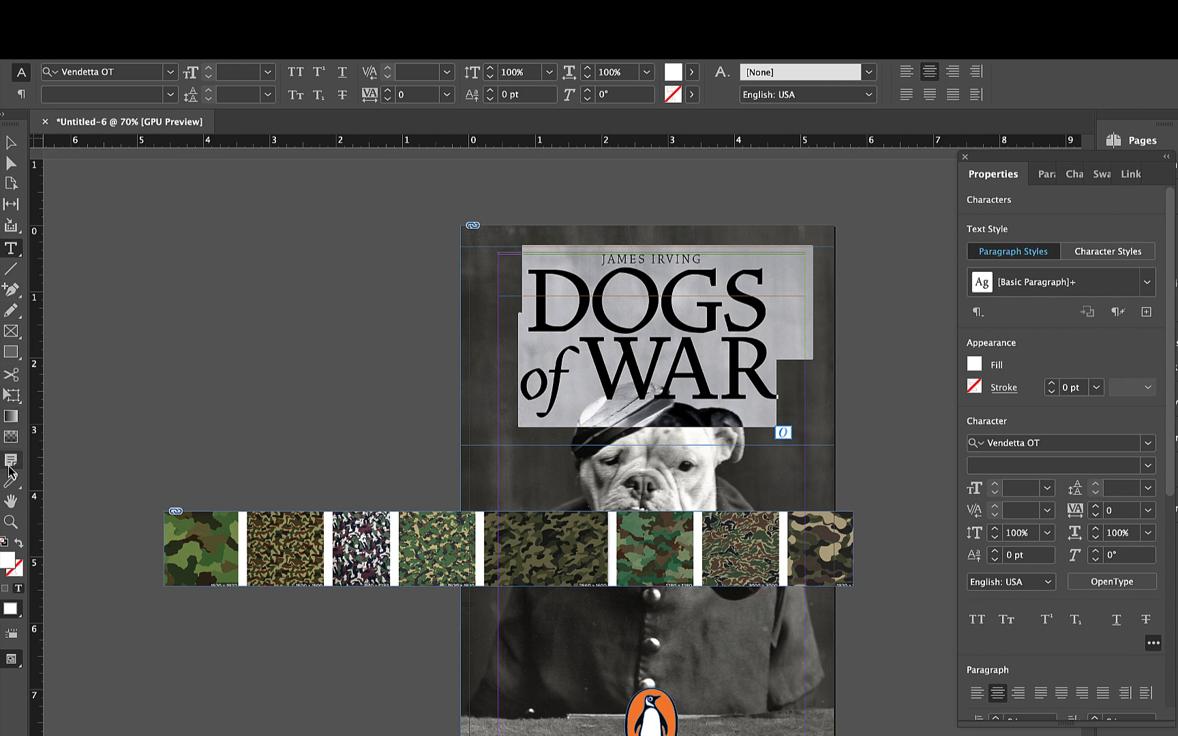
click(12, 481)
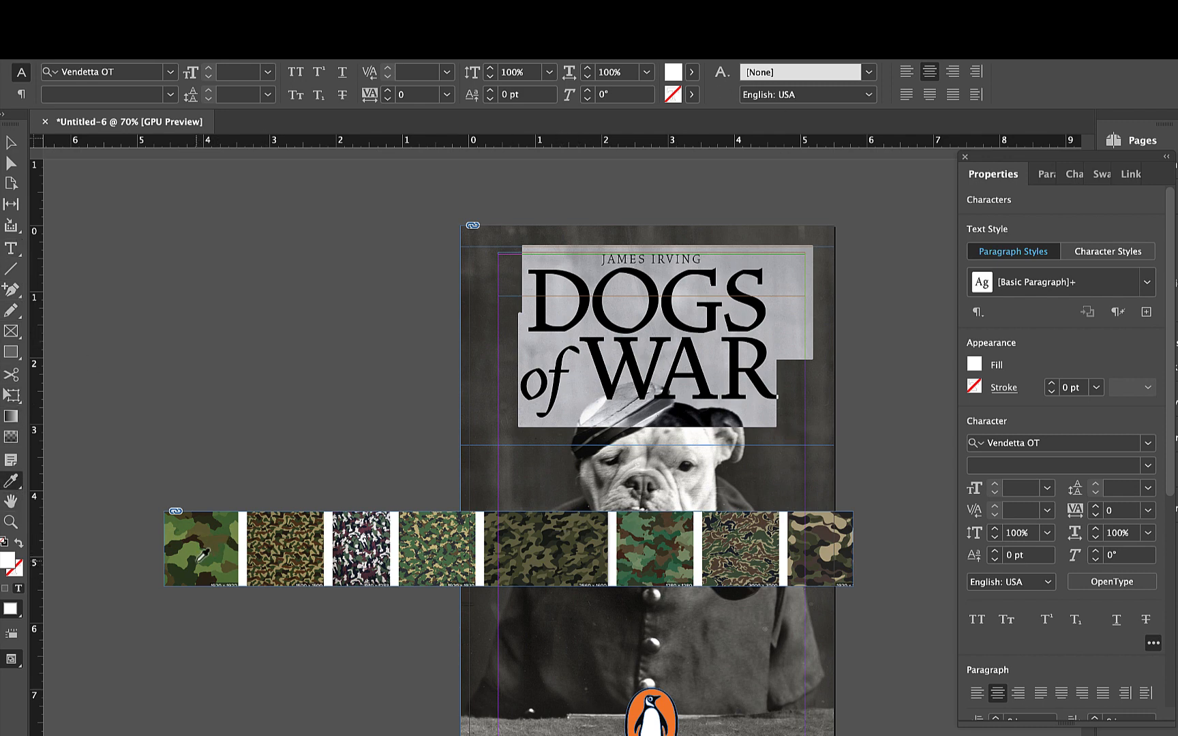
click(170, 553)
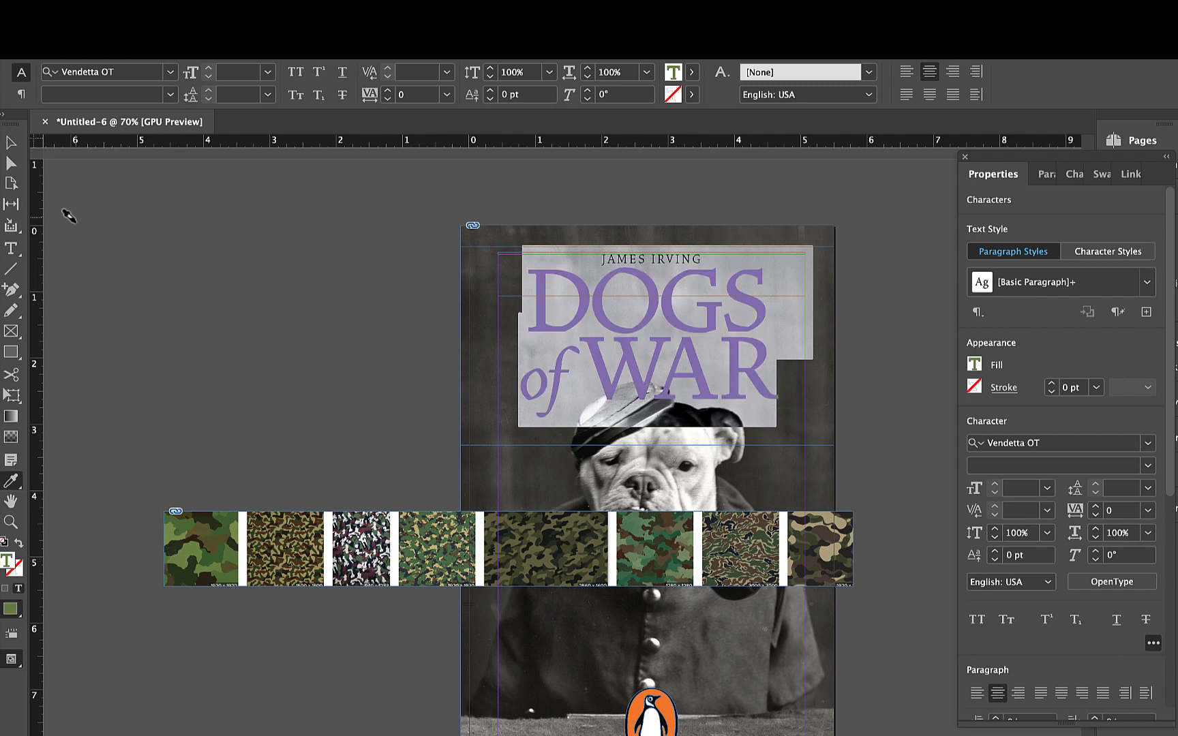
click(11, 143)
click(213, 285)
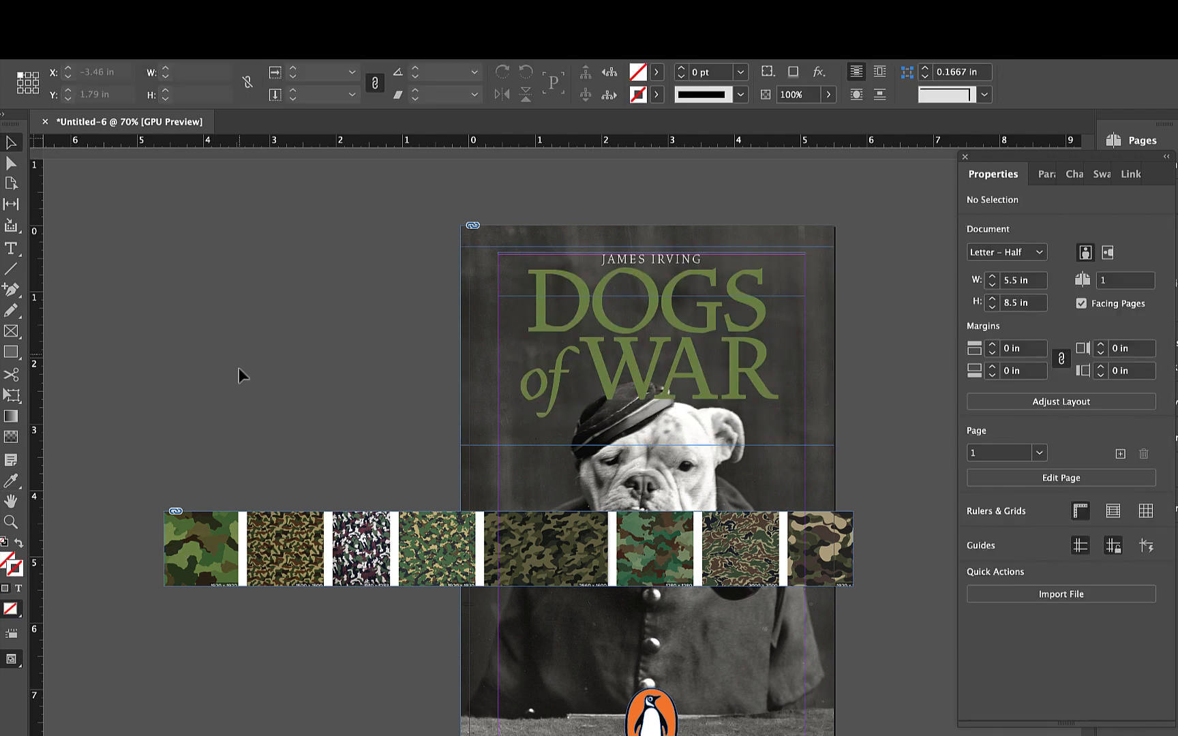
- Move the camouflage strip above the cover to X -5.6422, Y -0.9167 in, checking the green title in Preview mode along the way
drag(347, 545, 371, 178)
click(337, 405)
key(w)
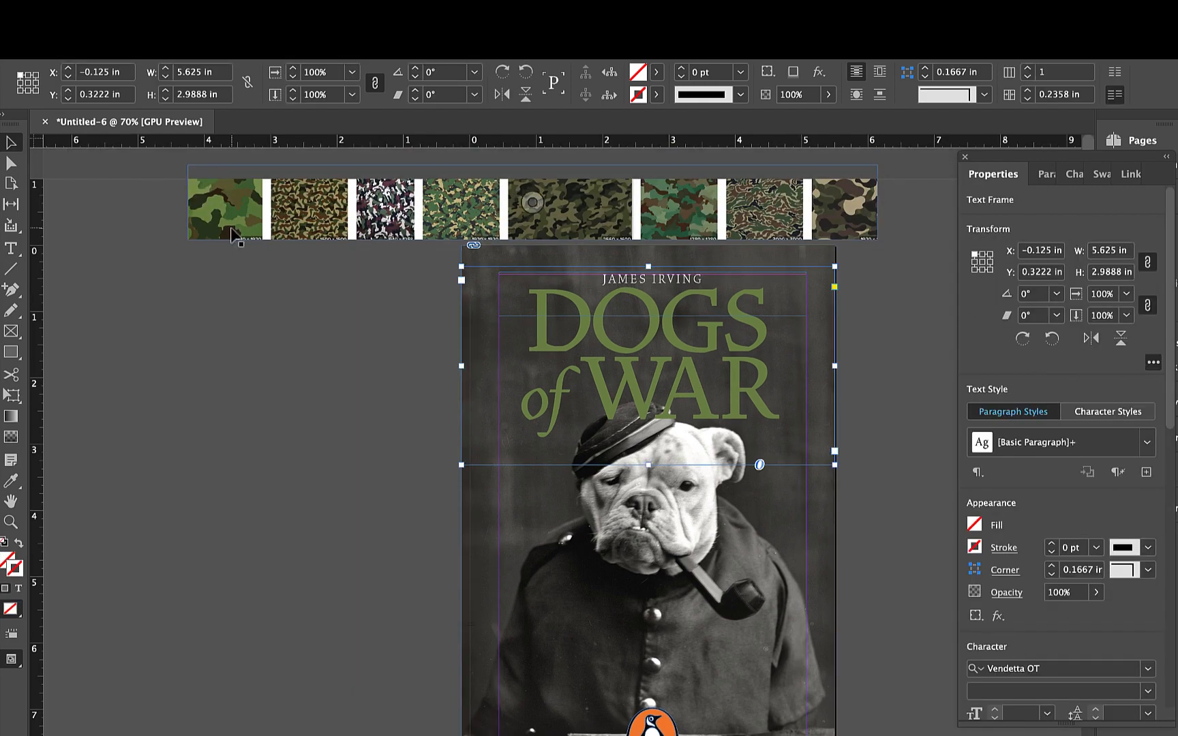
click(232, 231)
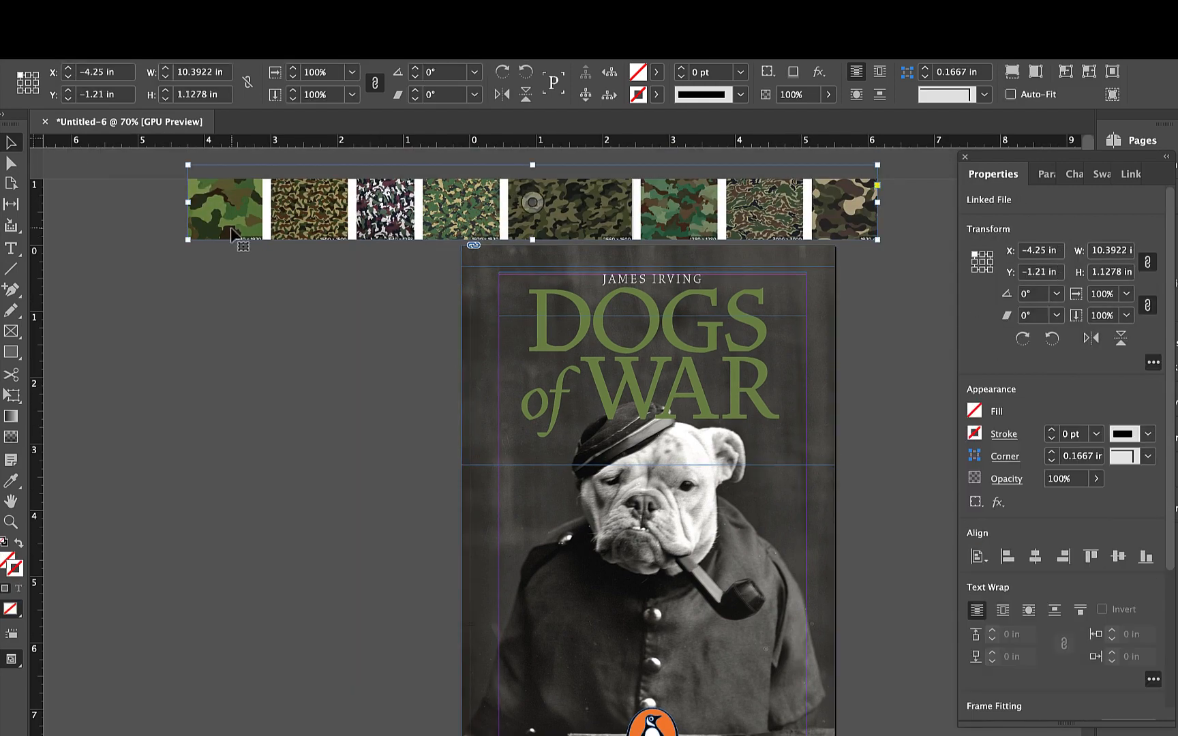
drag(229, 227, 137, 247)
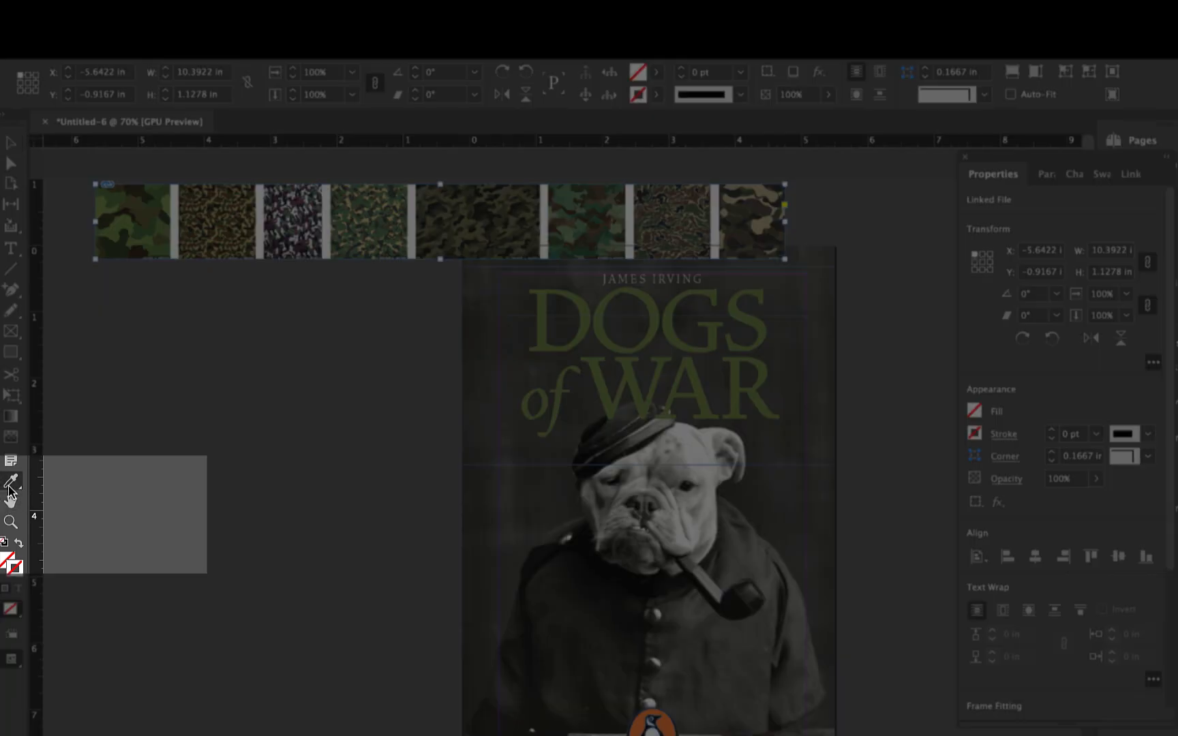
- Pick up a colour theme from the first camouflage pattern with the Color Theme tool, add it to the swatches and expand its group
click(12, 481)
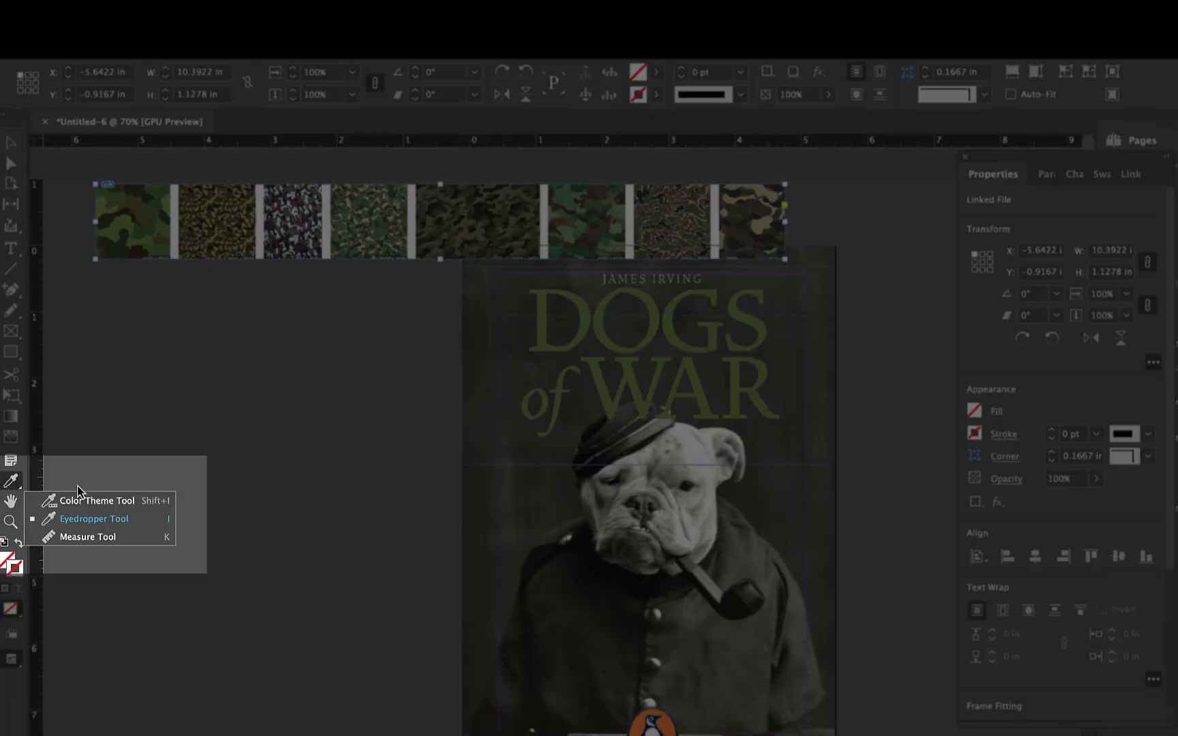
click(77, 507)
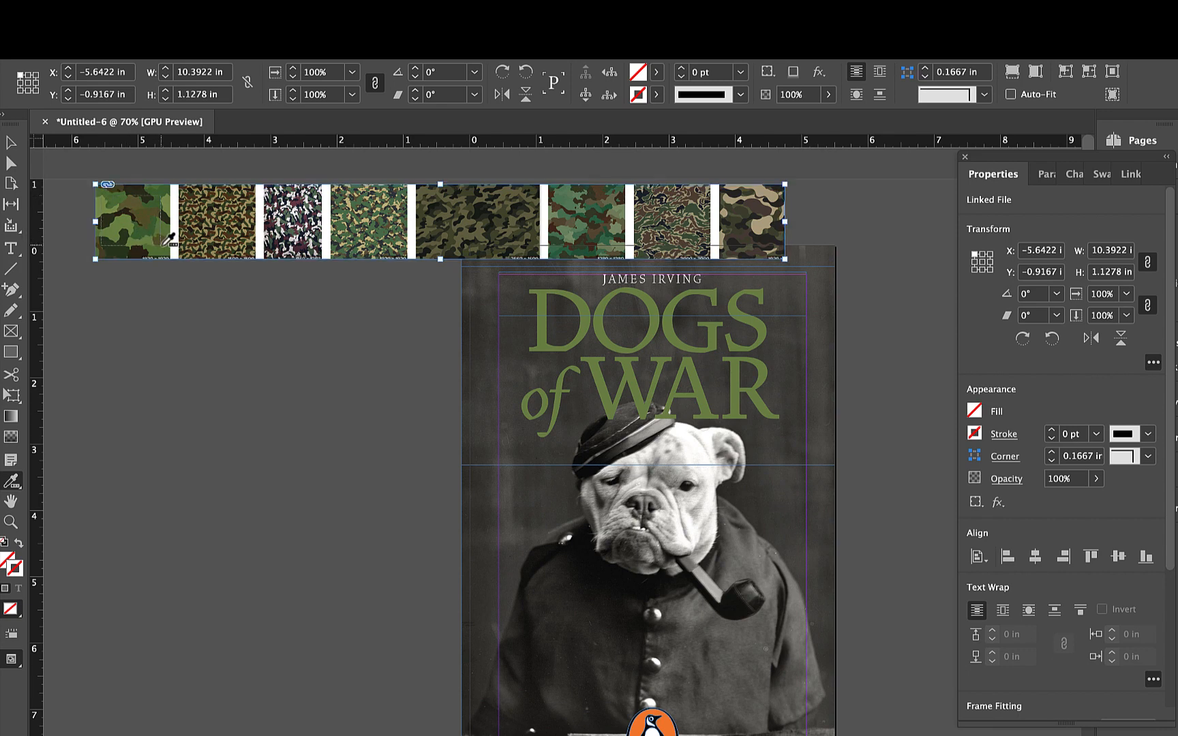
click(172, 250)
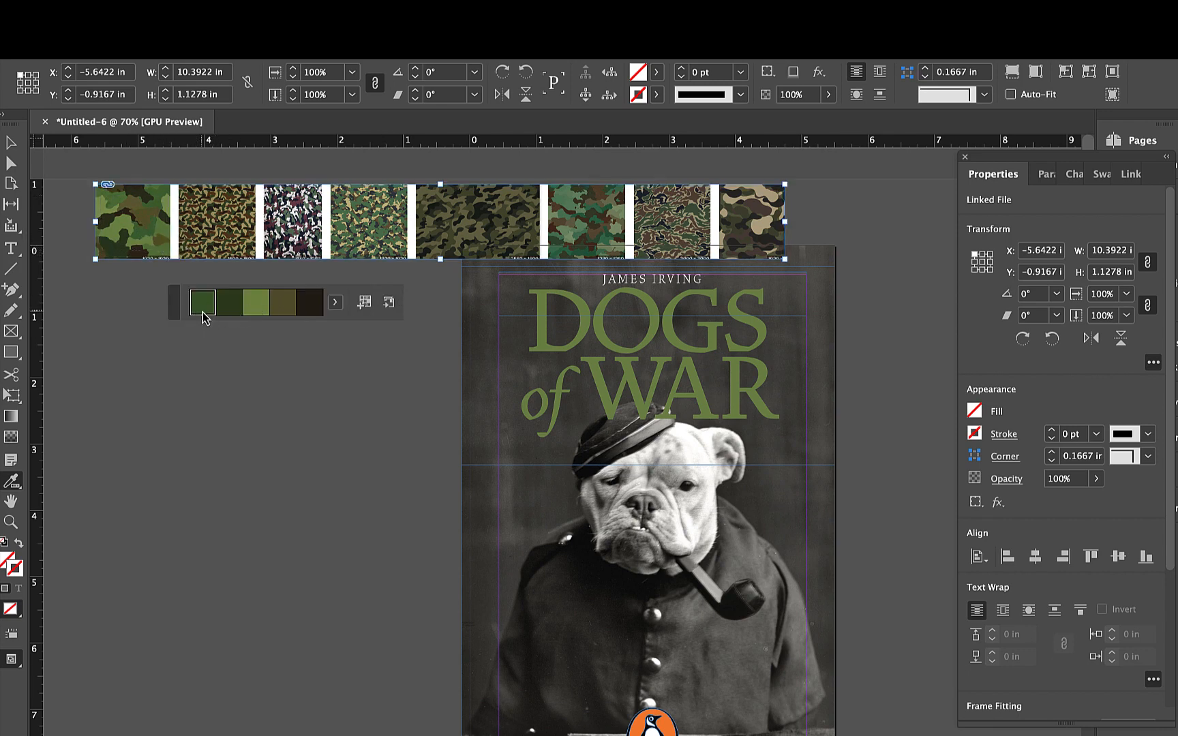
click(364, 303)
click(1103, 175)
click(967, 570)
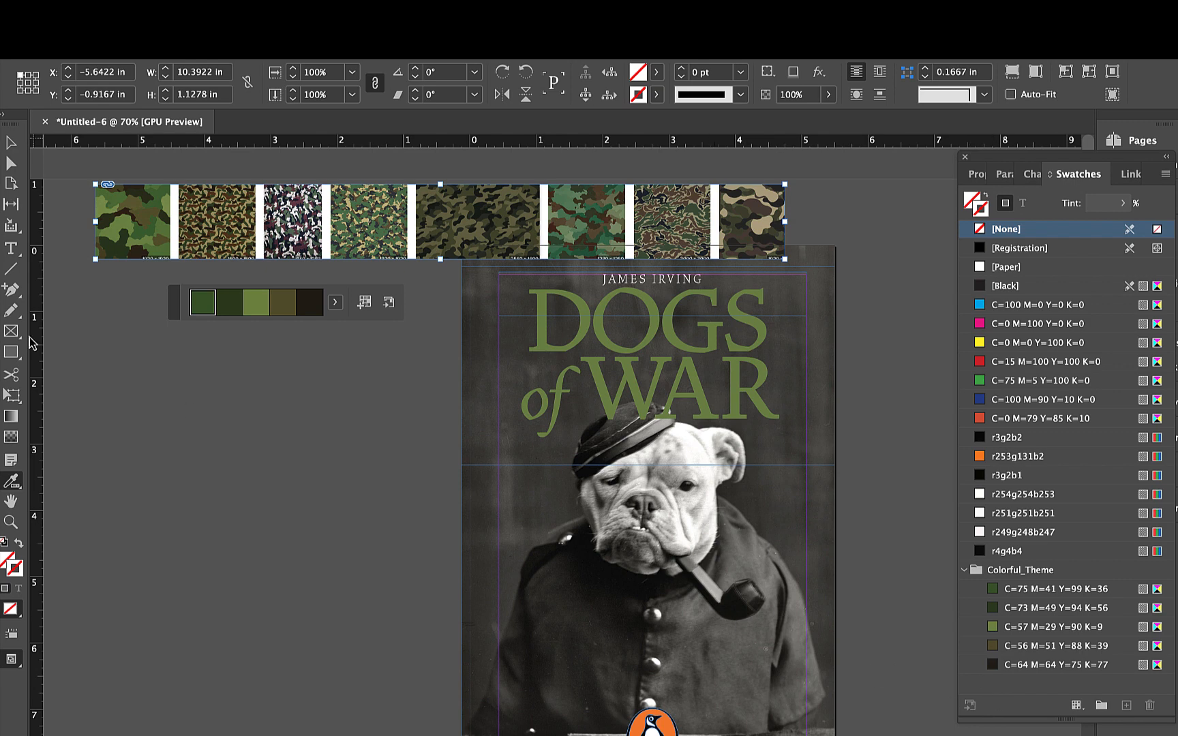
- Extract a second colour theme from the teal-green and brown camouflage pattern and add it to the swatches
click(12, 145)
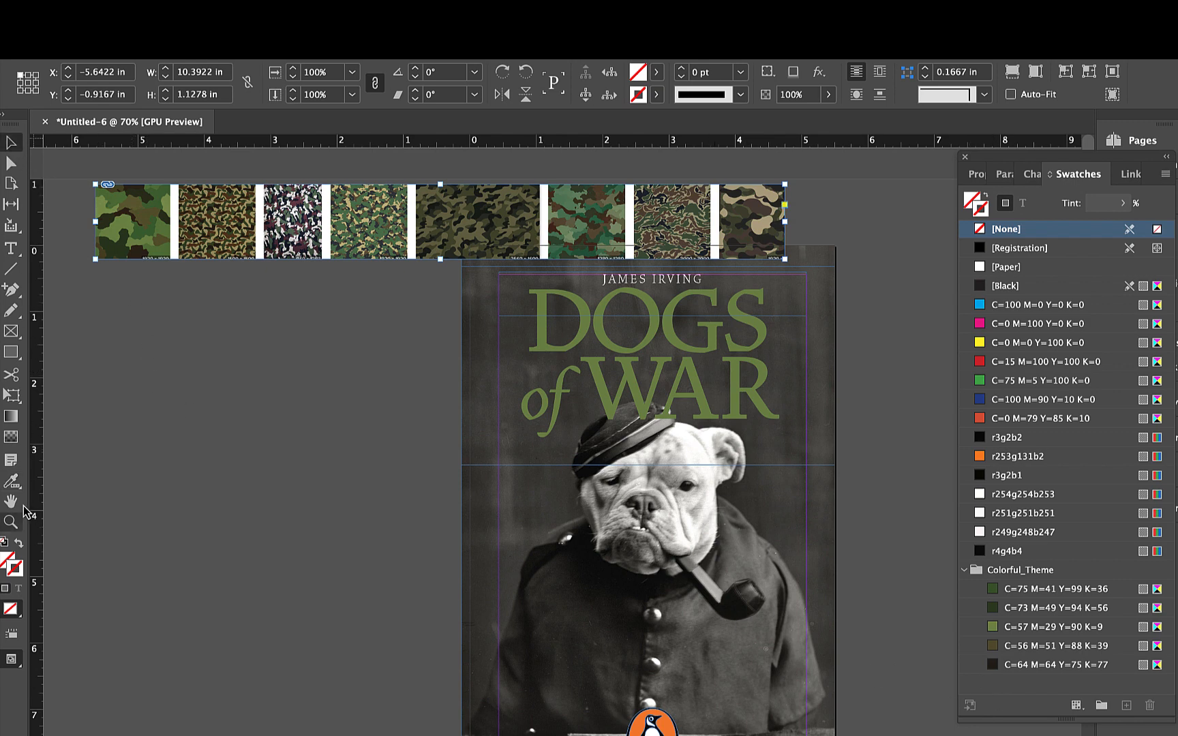
click(12, 482)
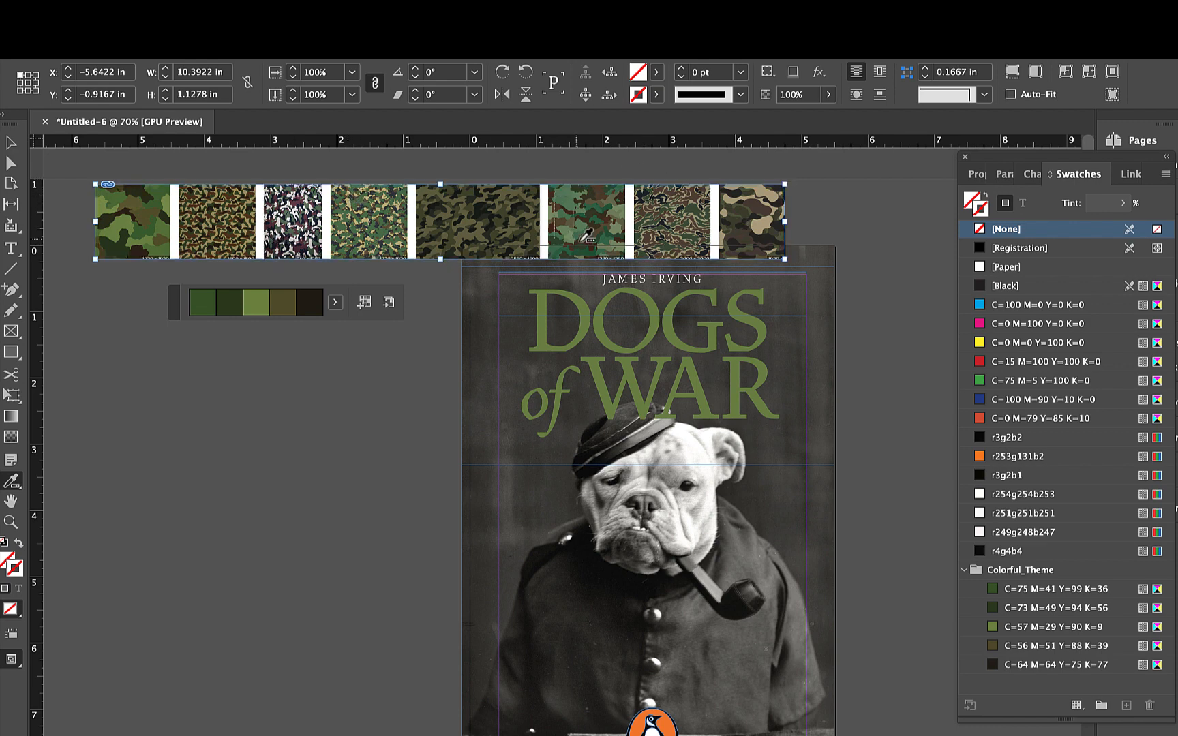
click(614, 243)
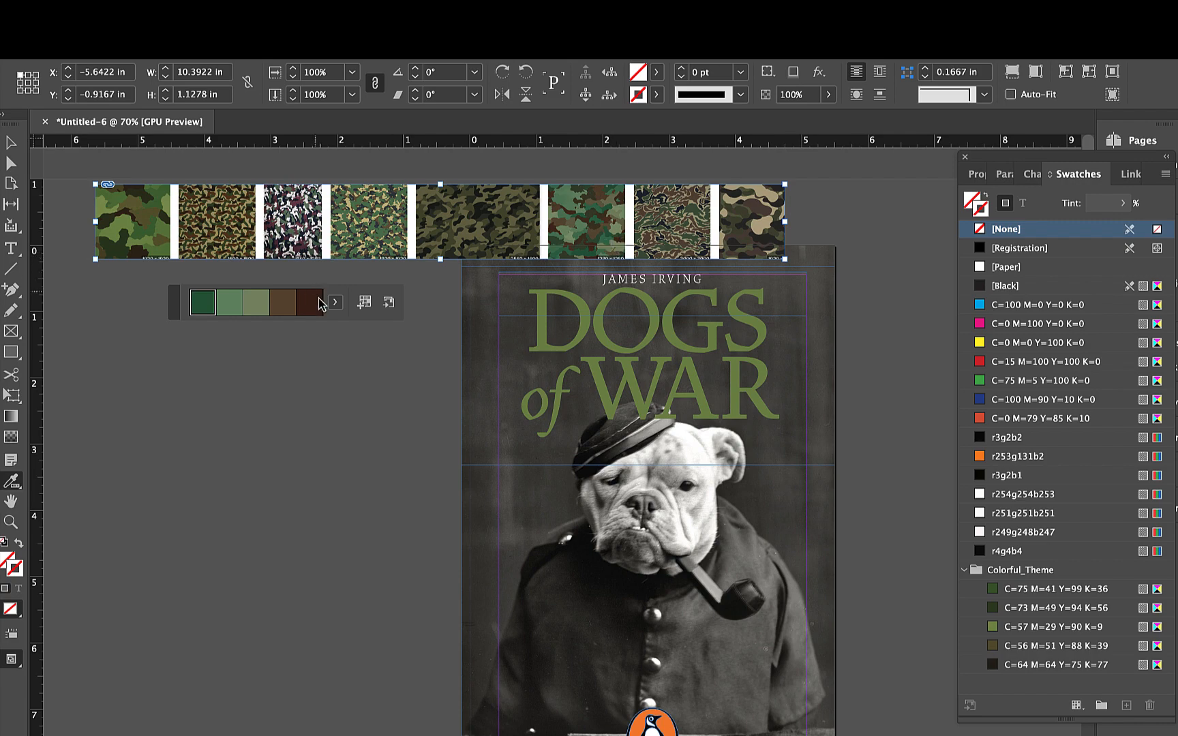
click(364, 301)
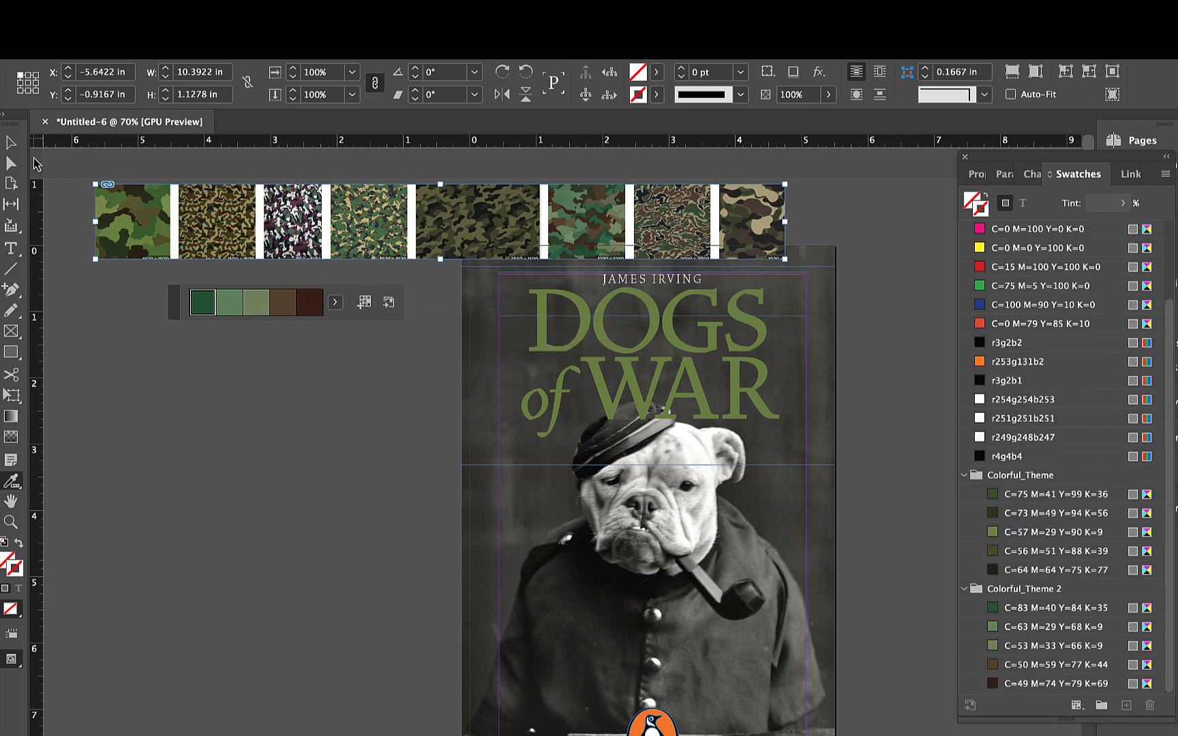
click(11, 142)
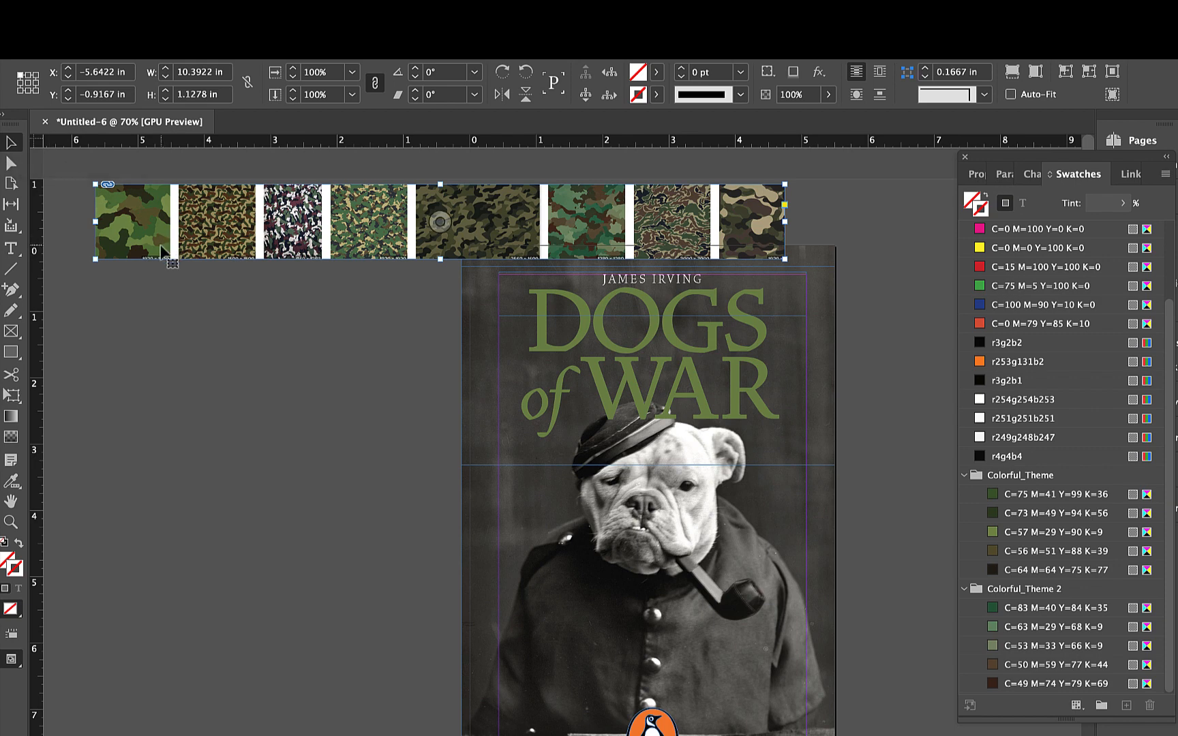
click(174, 332)
click(10, 482)
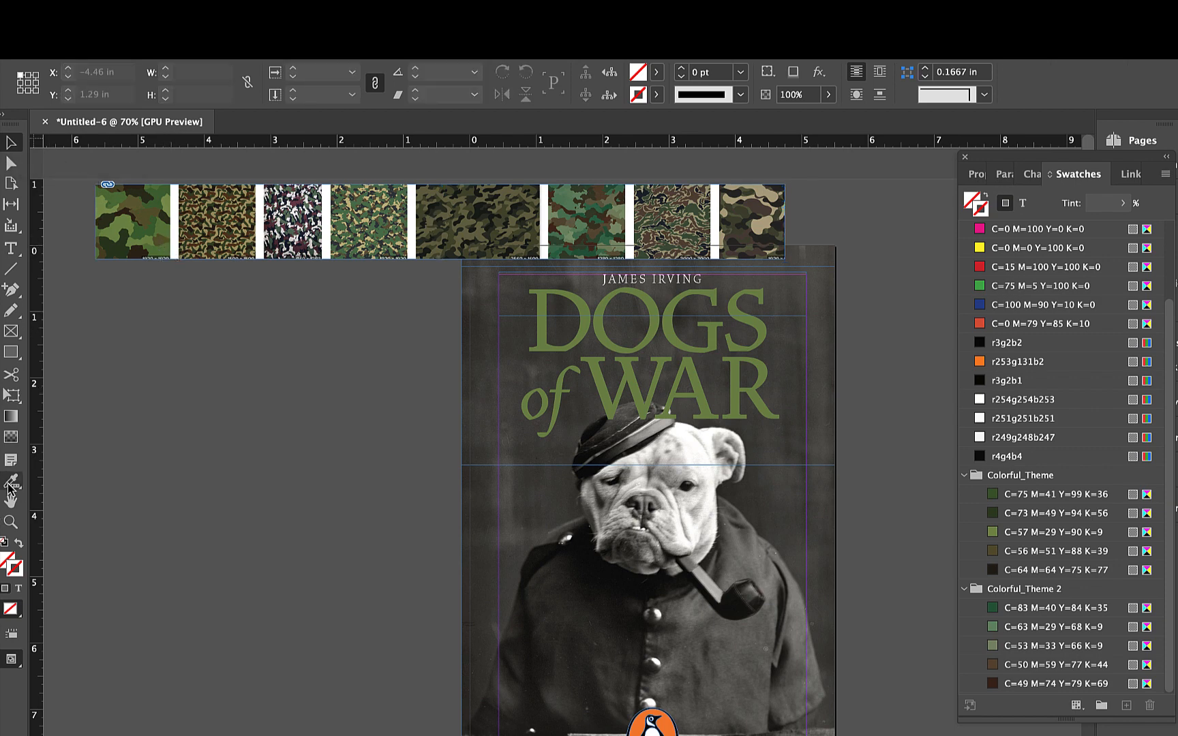
click(183, 434)
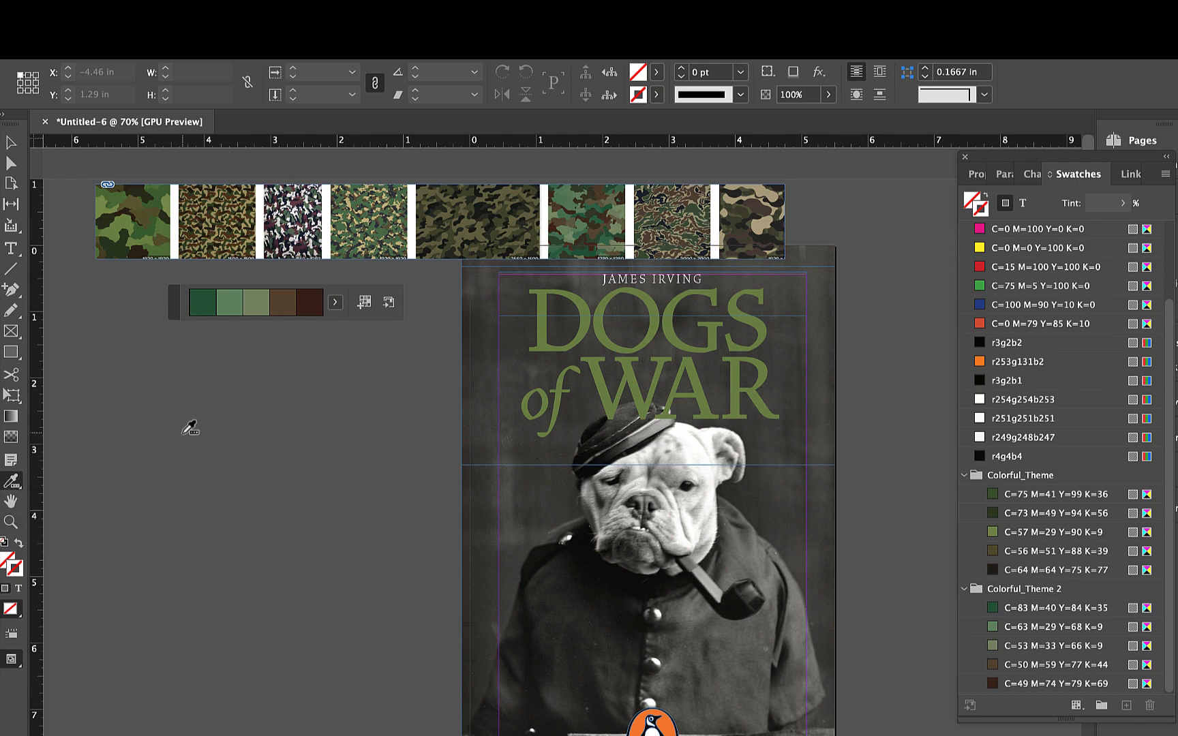
- Delete the camouflage strip from the document
click(11, 143)
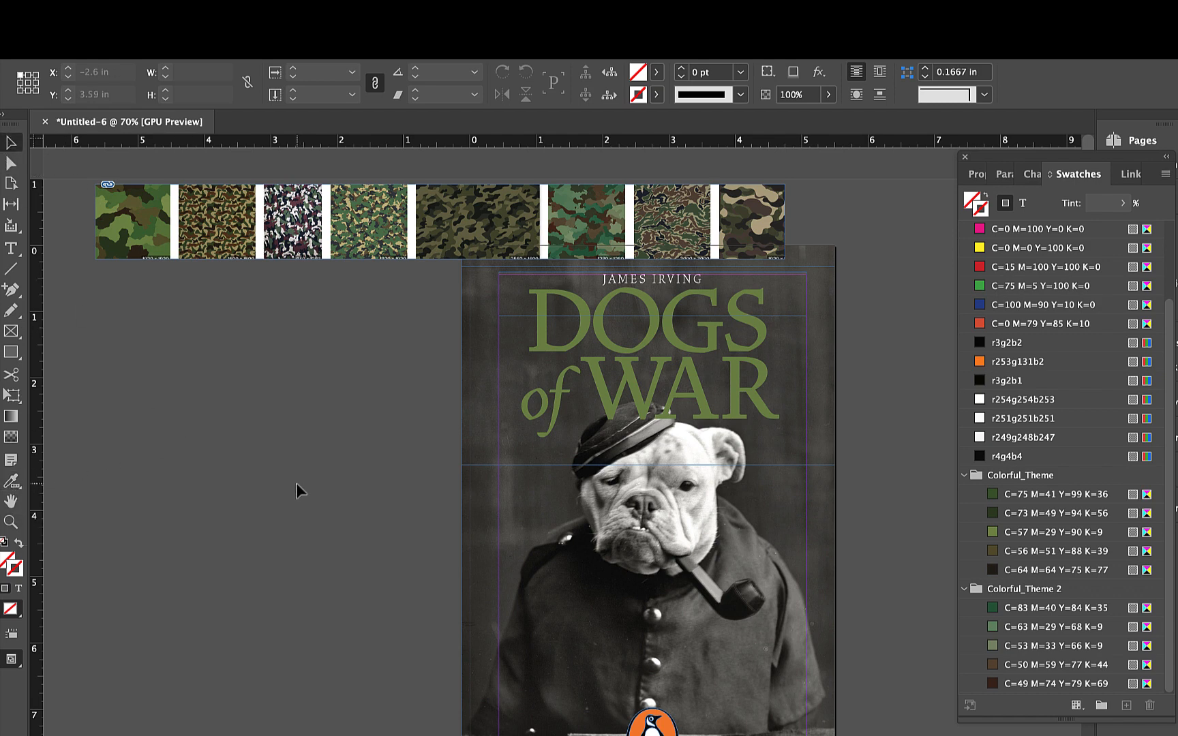
click(316, 251)
key(Delete)
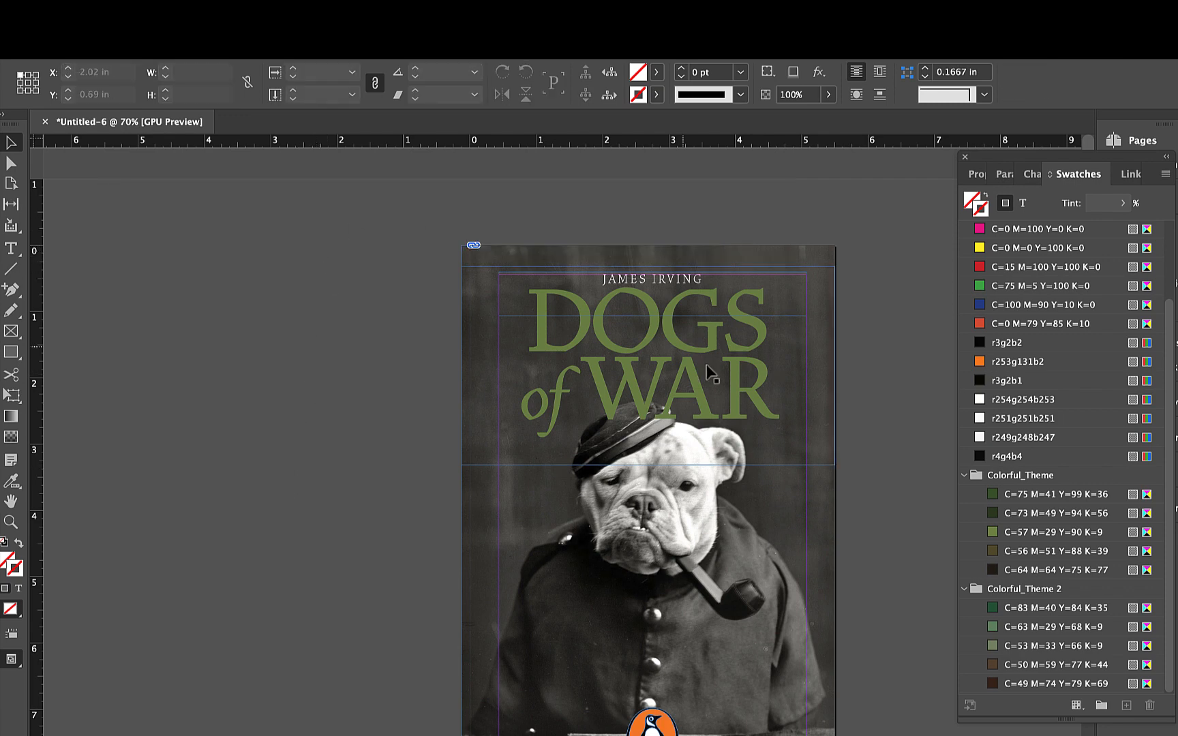
- Leave the title text with nothing selected and check the cover in Preview mode
double_click(694, 357)
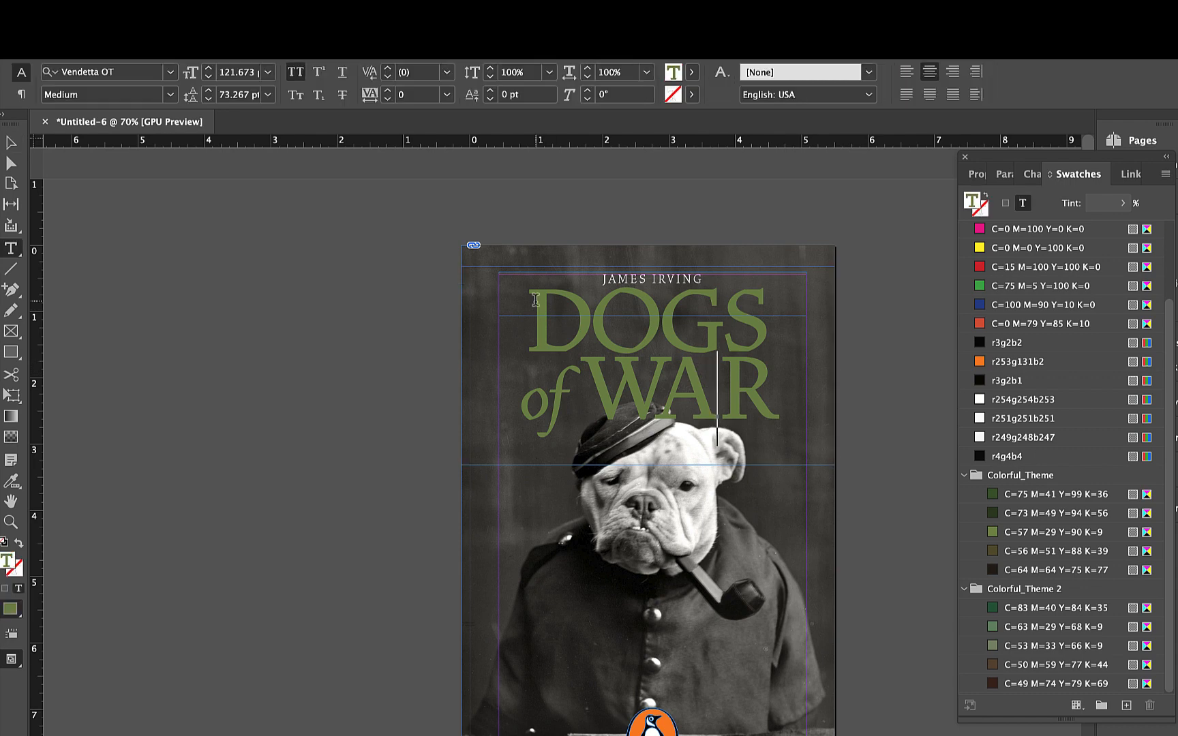
click(11, 142)
click(247, 459)
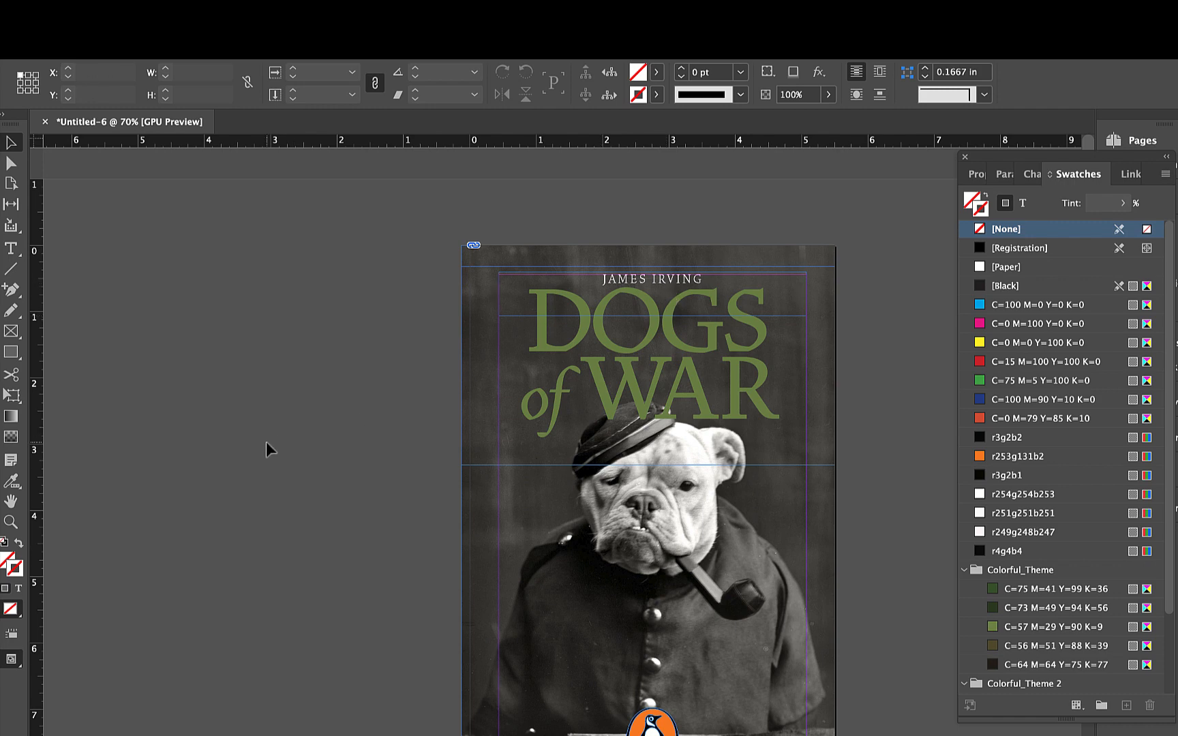
key(w)
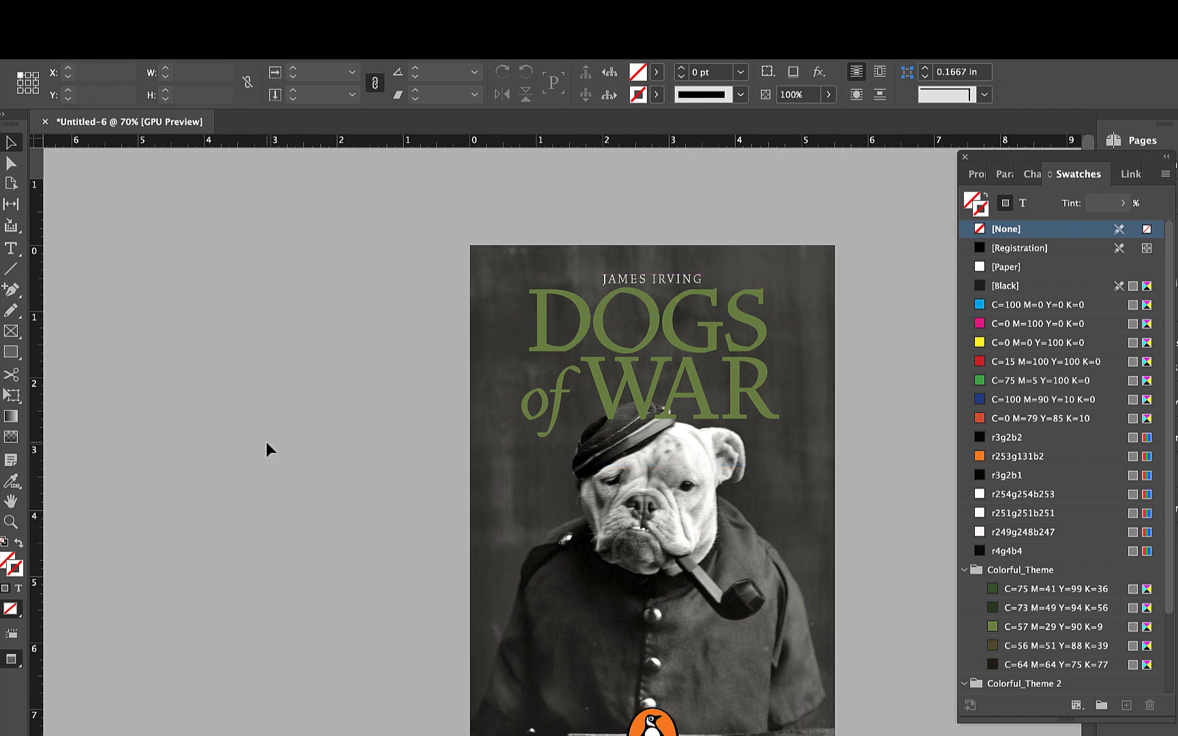